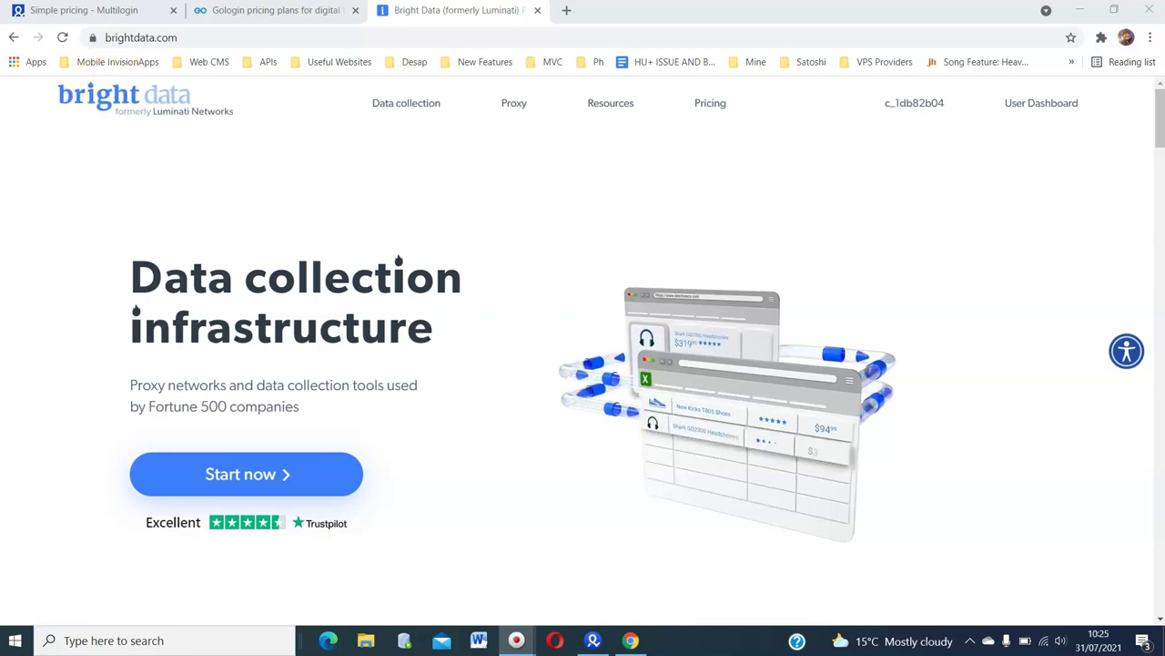
Review Multilogin's pricing plans, compare them with Gologin's prices, then close the Gologin page.
click(102, 16)
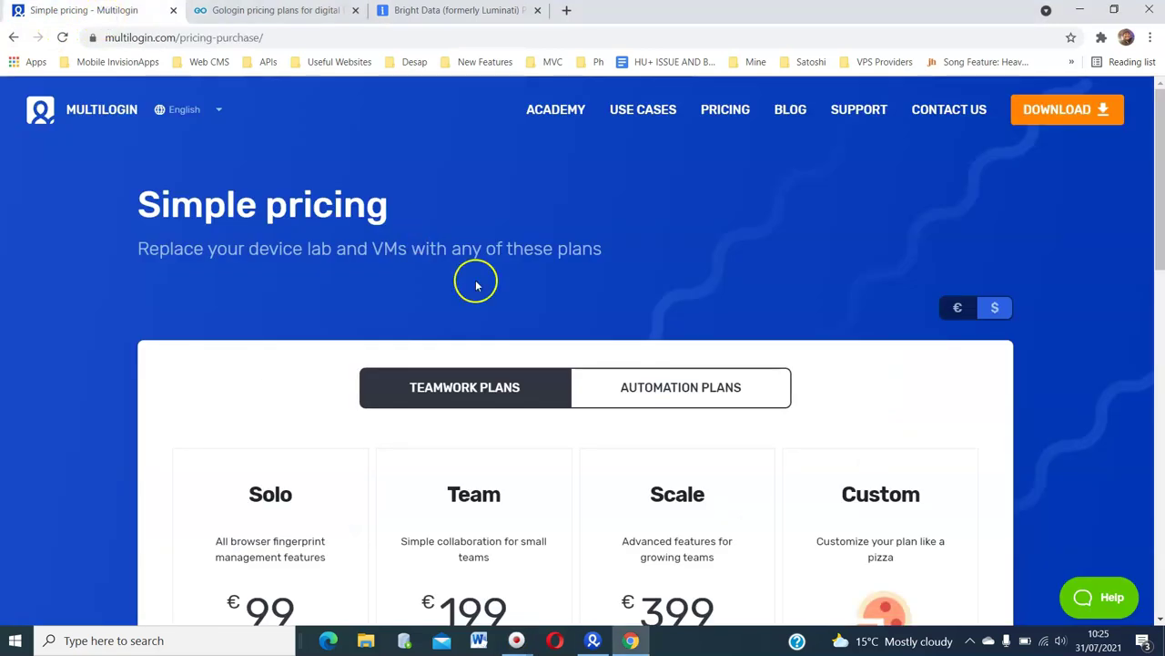
scroll(475, 285, down, 2)
scroll(476, 282, down, 1)
scroll(392, 341, down, 1)
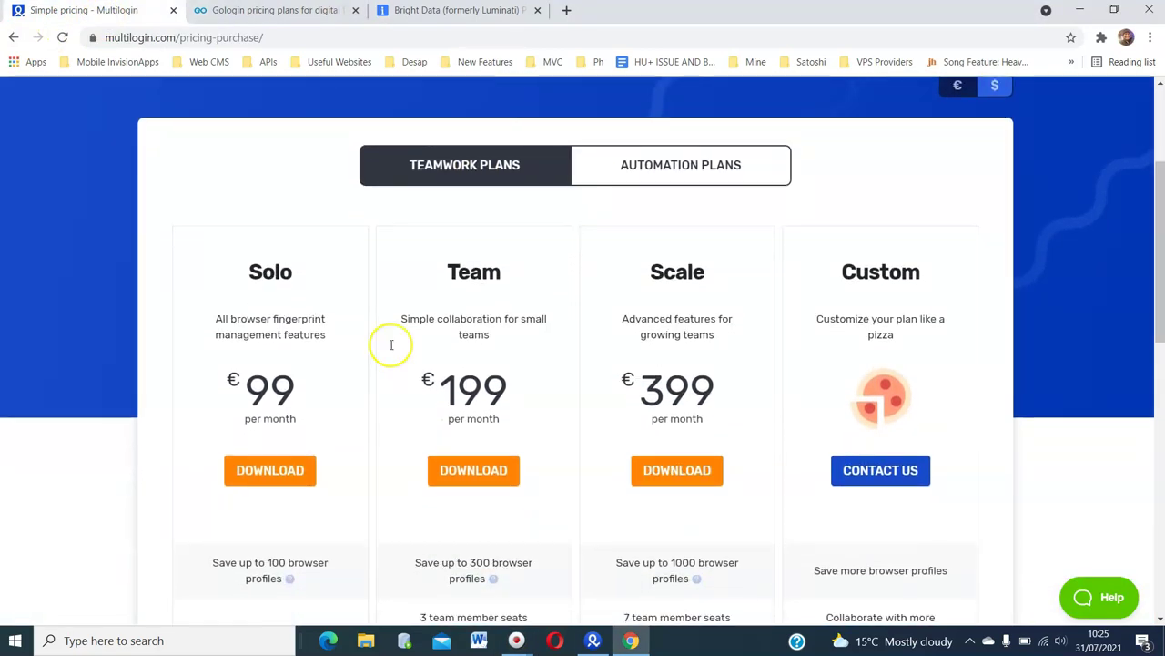
scroll(385, 404, up, 4)
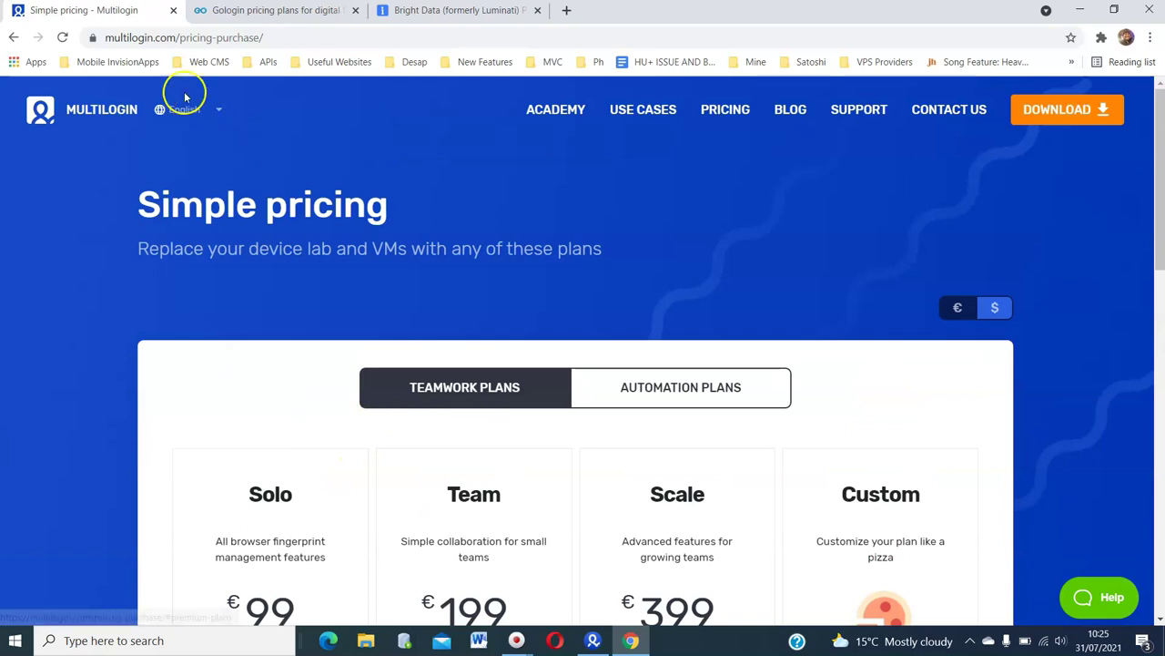
scroll(416, 292, down, 1)
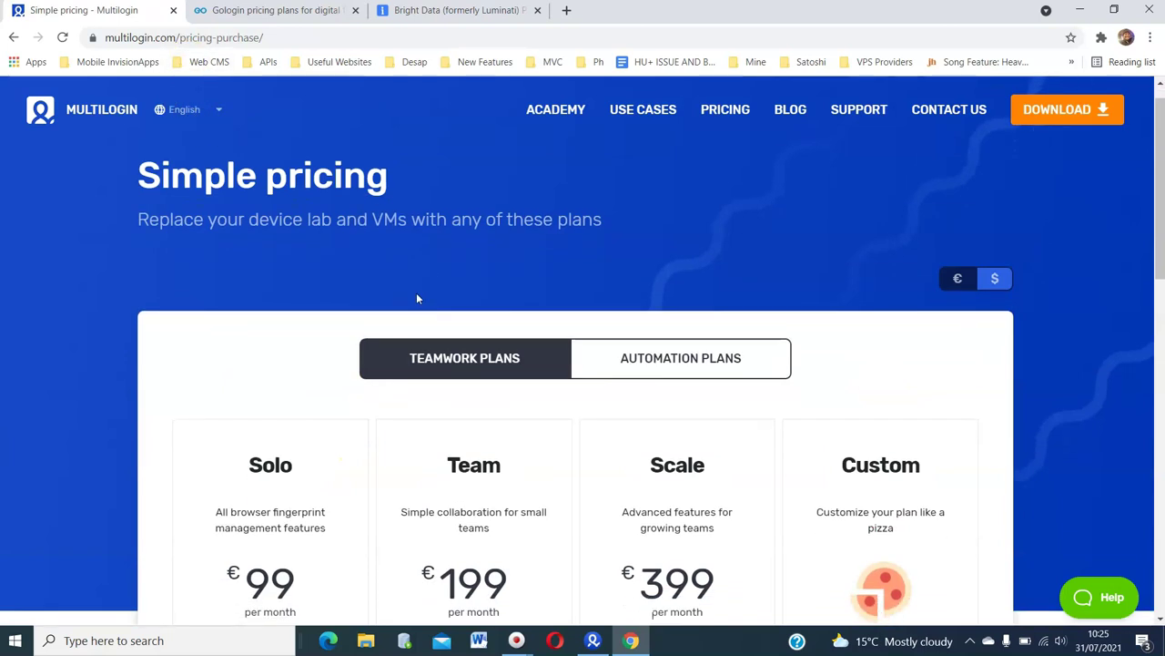
scroll(416, 292, down, 2)
scroll(416, 292, down, 1)
scroll(655, 239, up, 2)
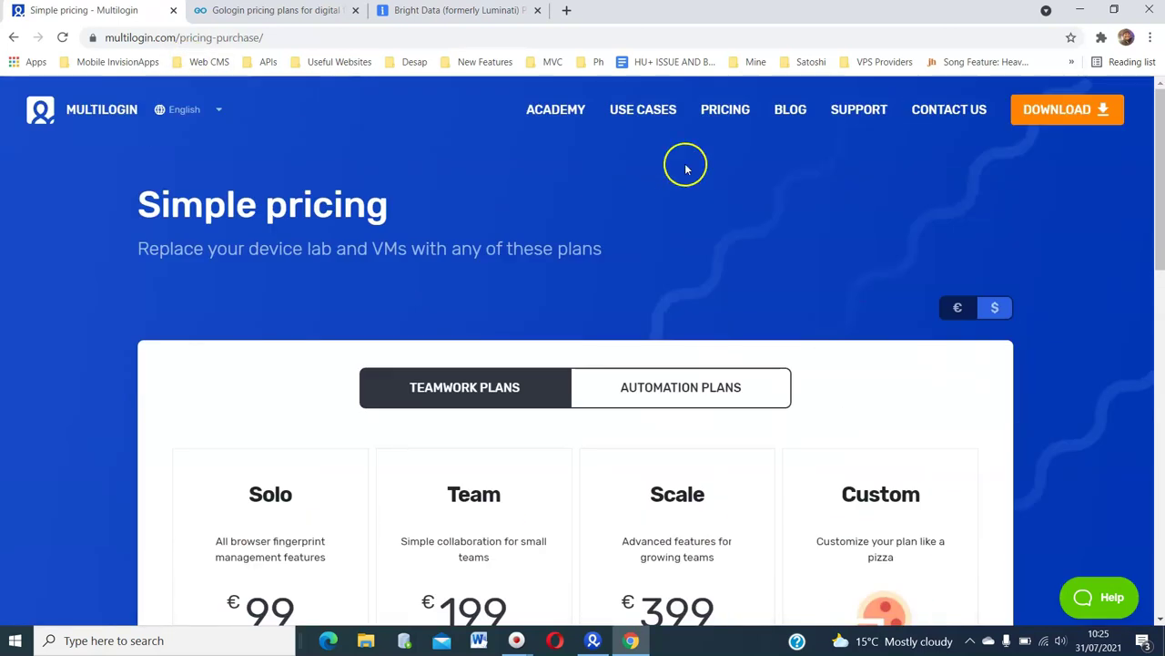
scroll(656, 240, down, 2)
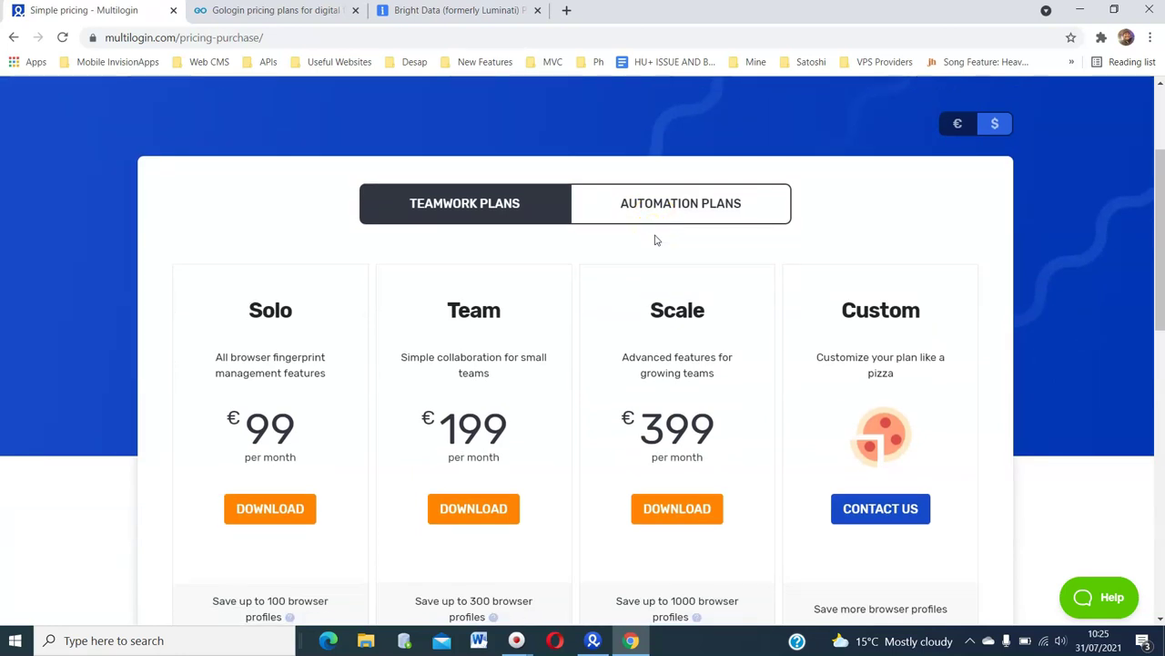
scroll(656, 239, down, 1)
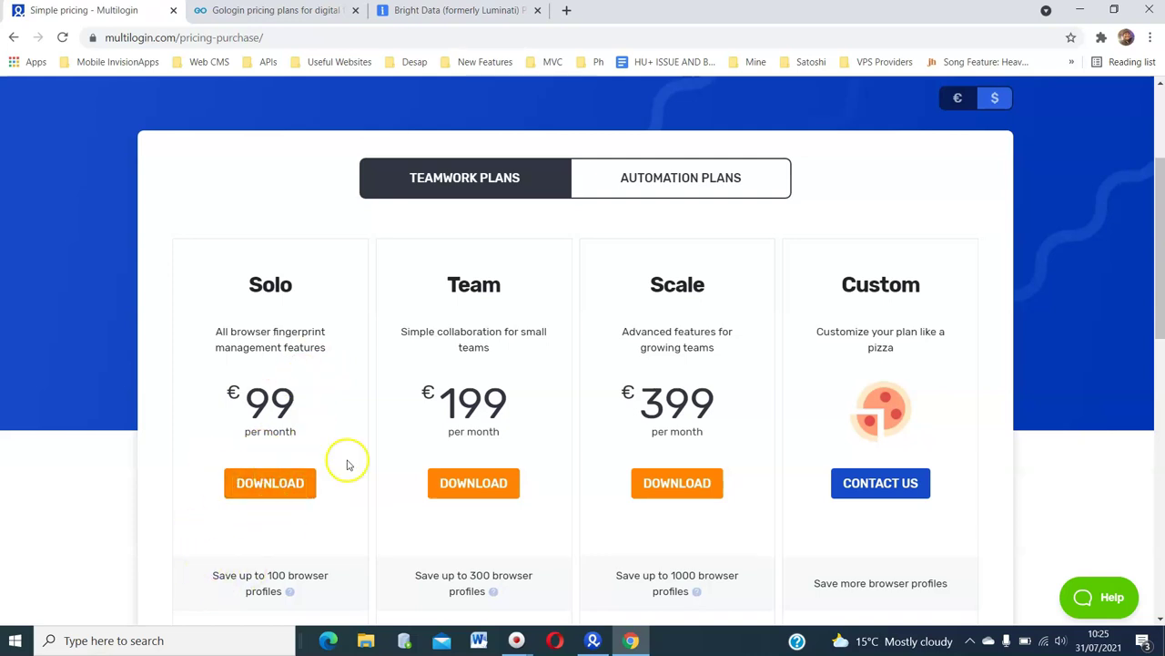
scroll(346, 461, down, 2)
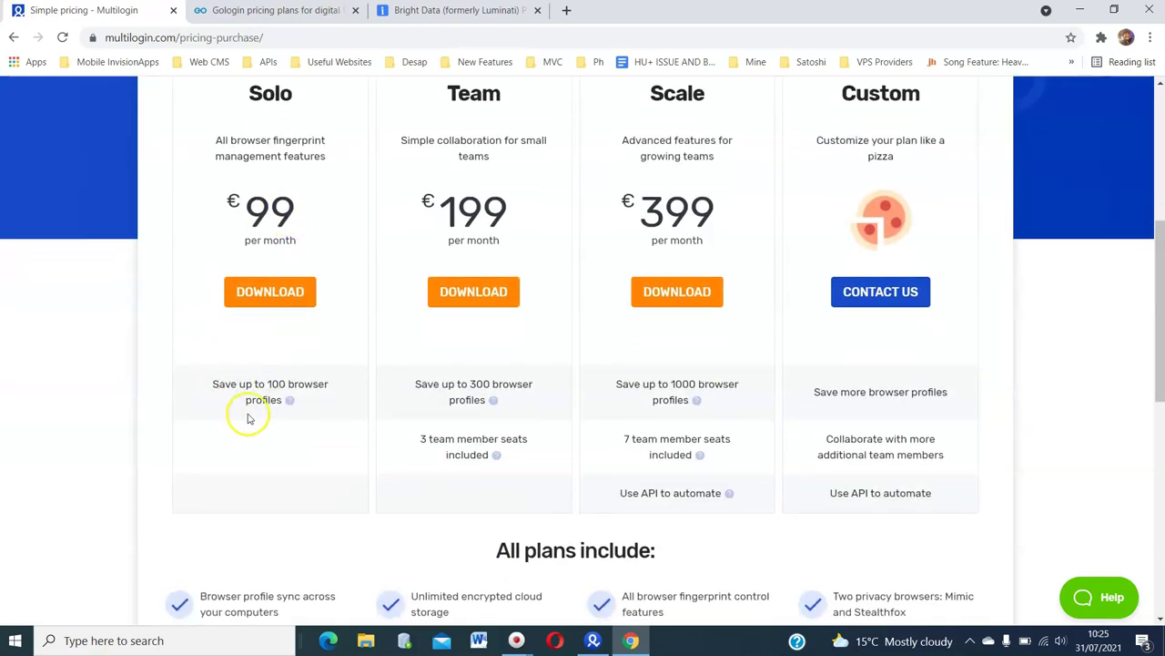
scroll(255, 414, up, 5)
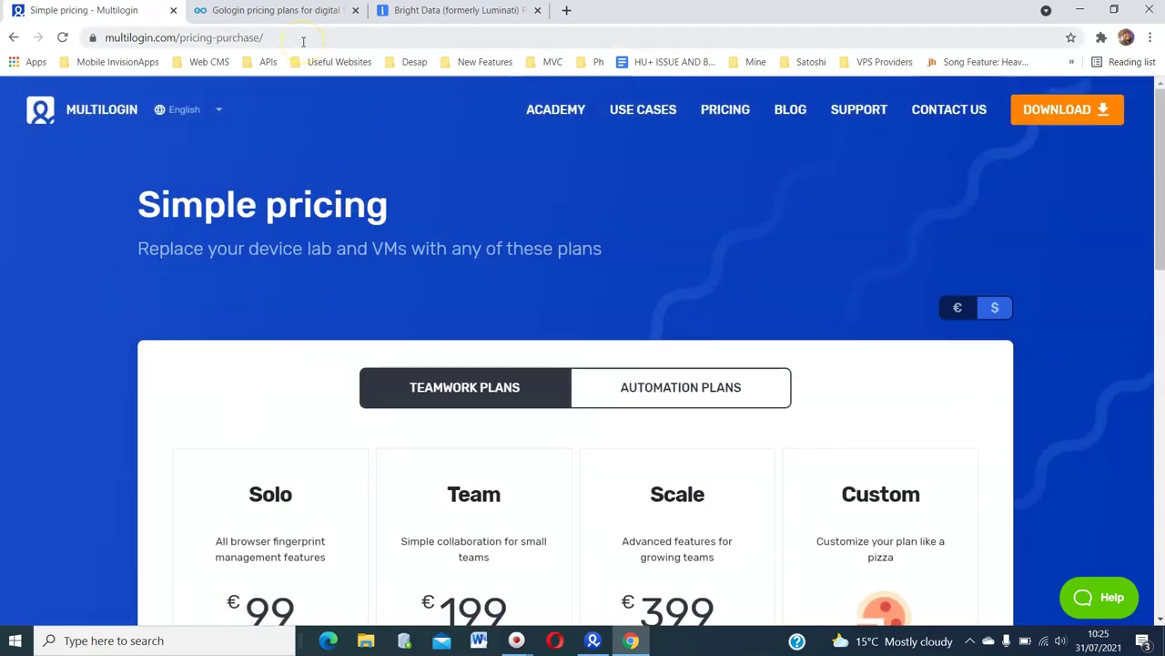
click(296, 11)
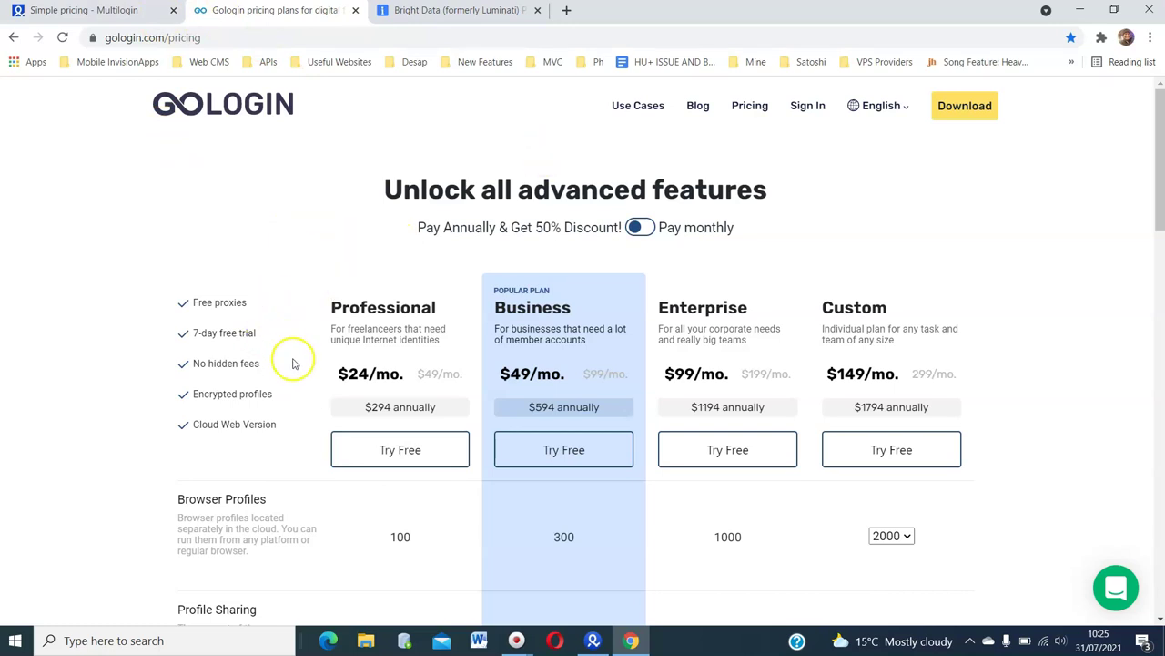
click(355, 11)
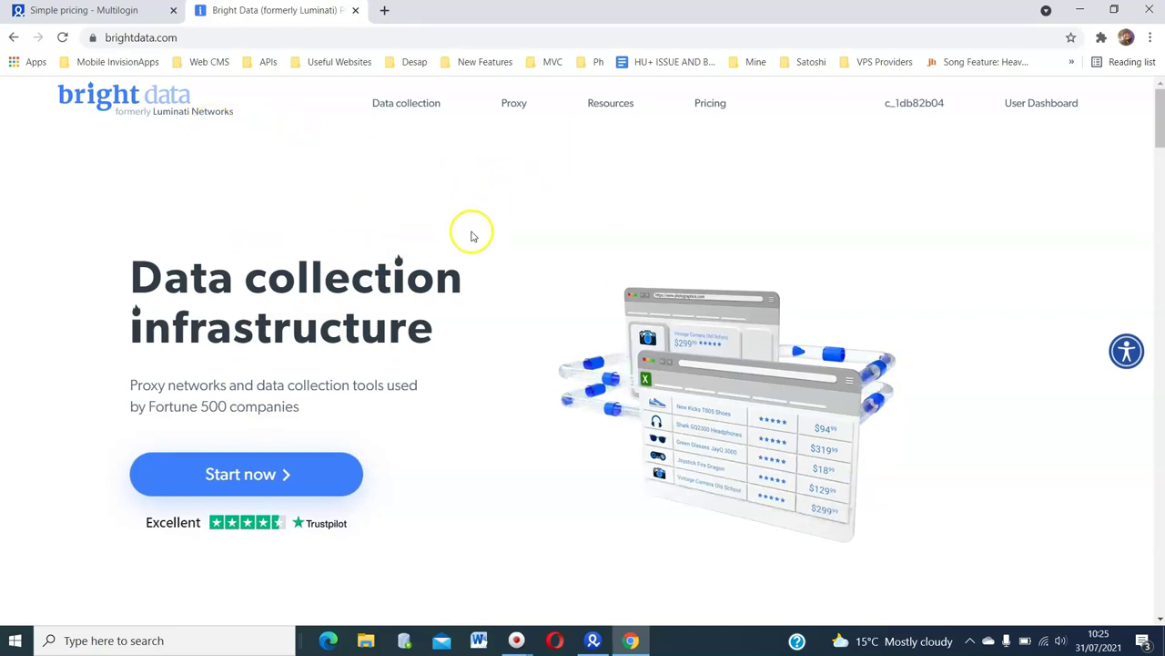
mouse_move(676, 130)
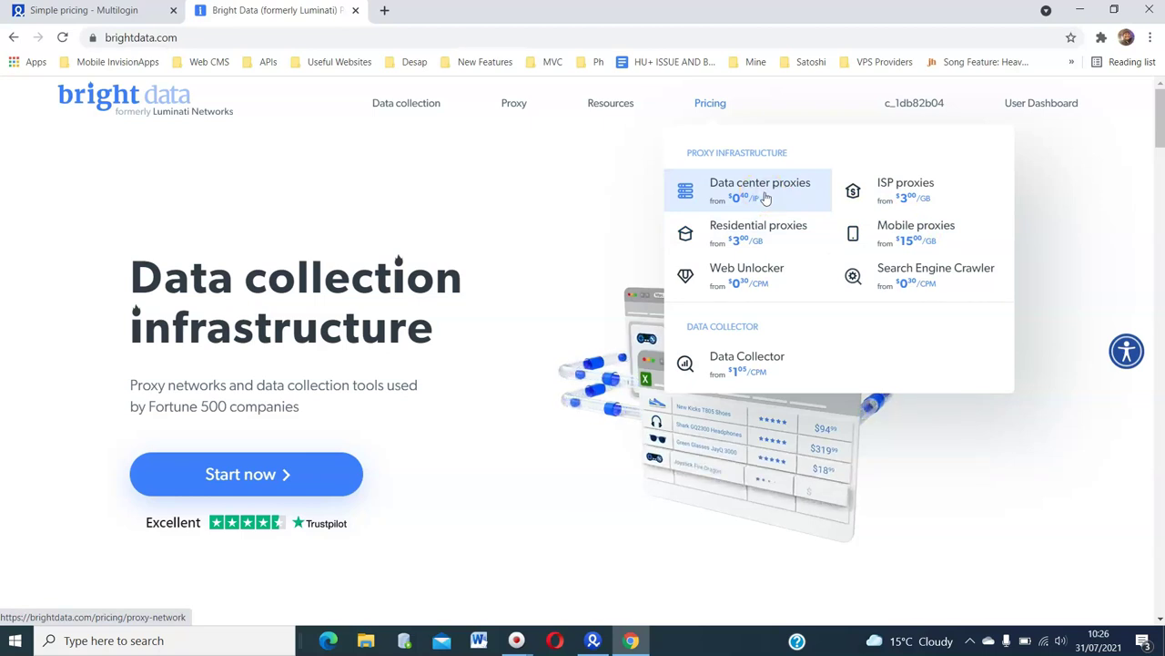
click(754, 246)
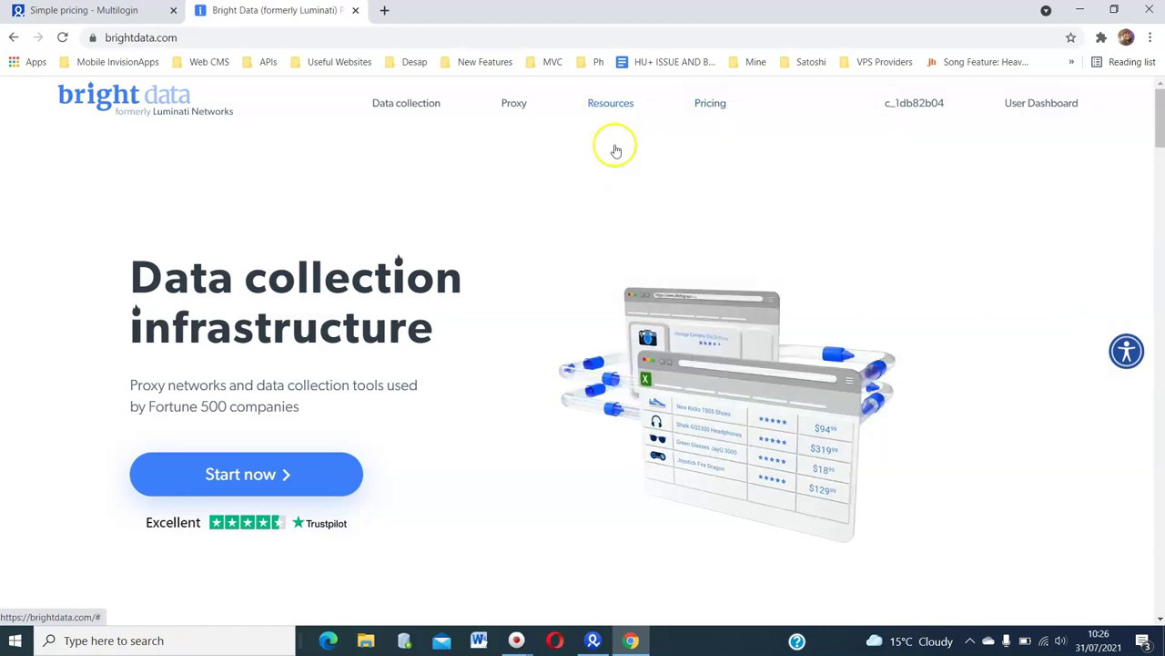
click(385, 10)
text(sma)
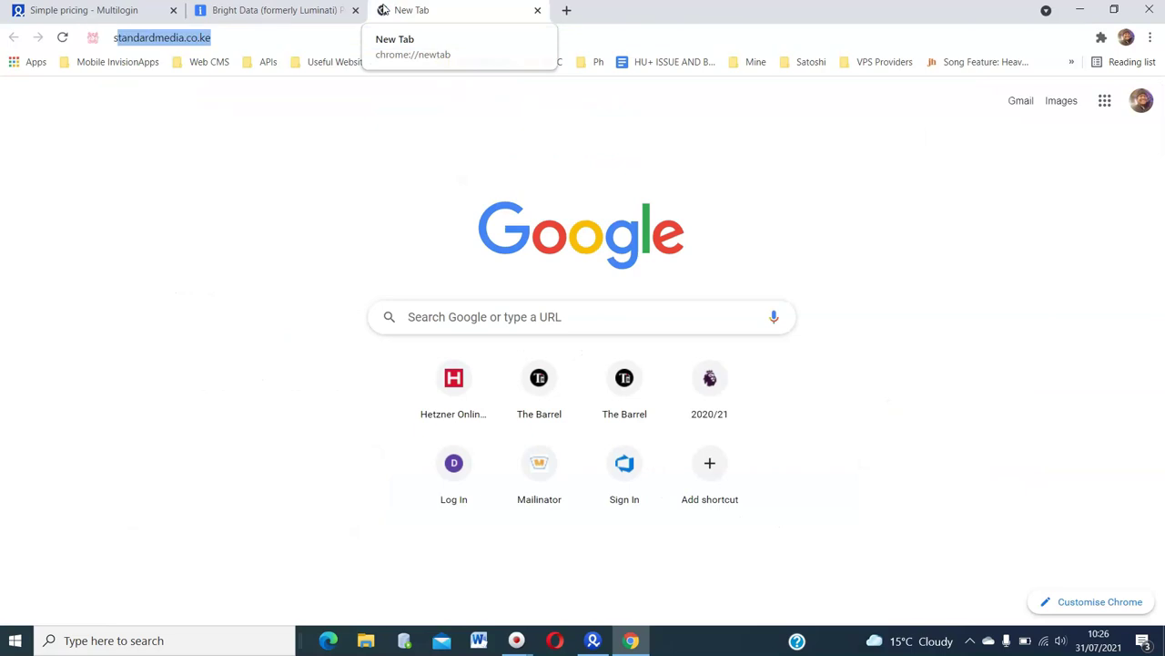
text(rt)
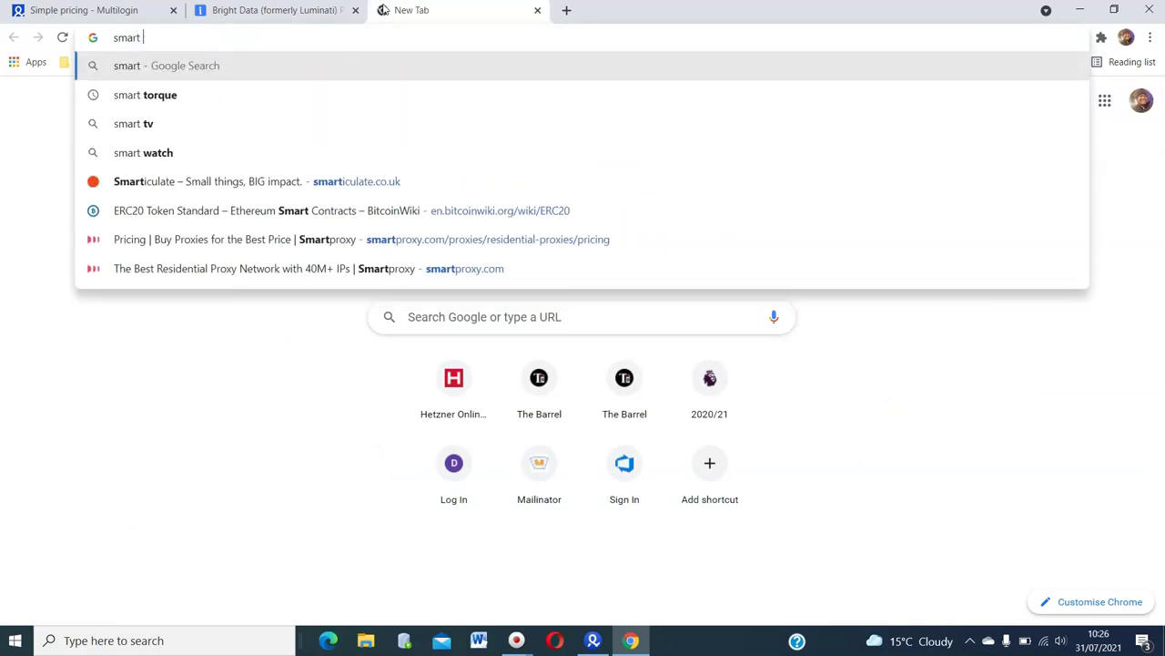
text( prox)
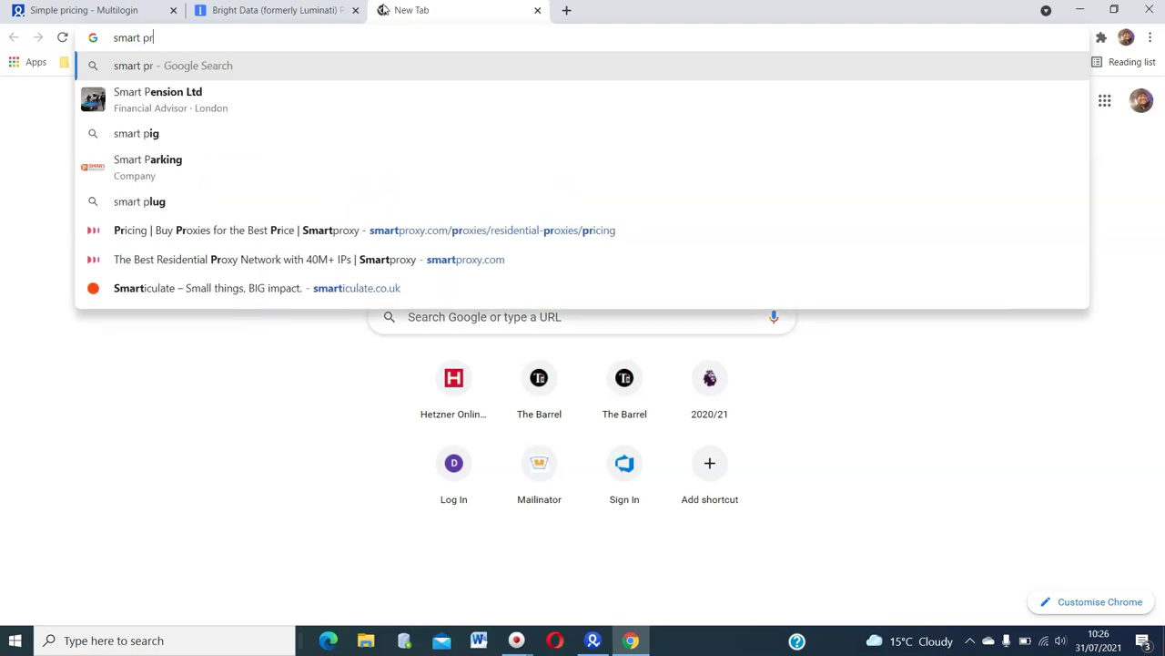
key(BackSpace)
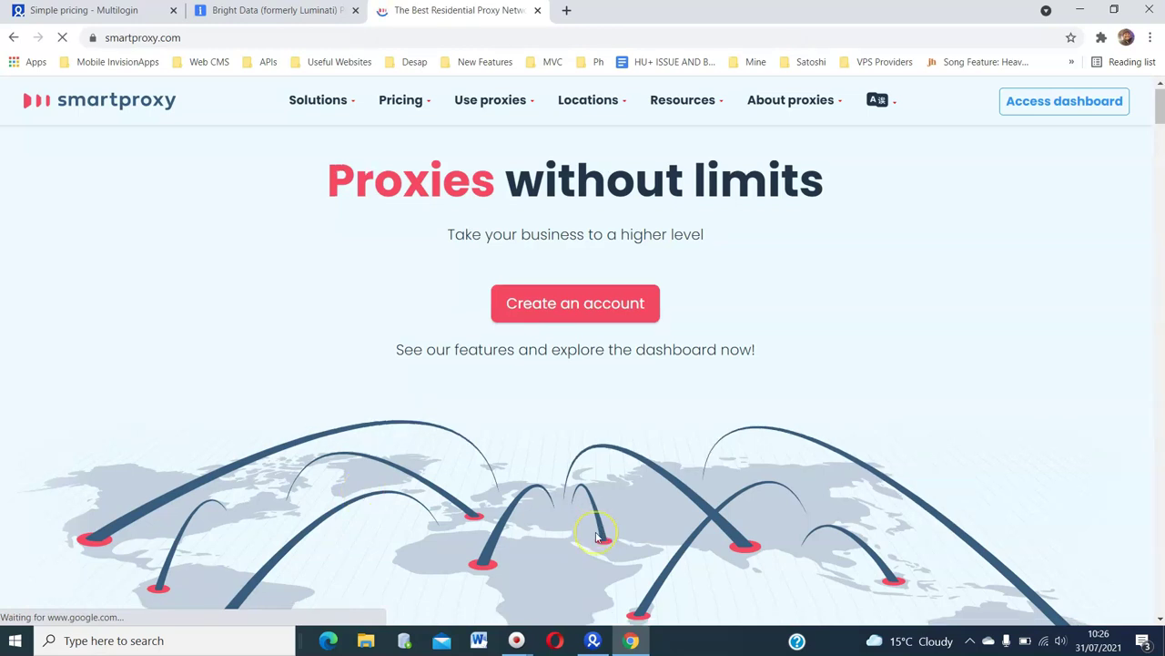
scroll(595, 538, down, 2)
scroll(595, 538, up, 1)
scroll(595, 538, down, 1)
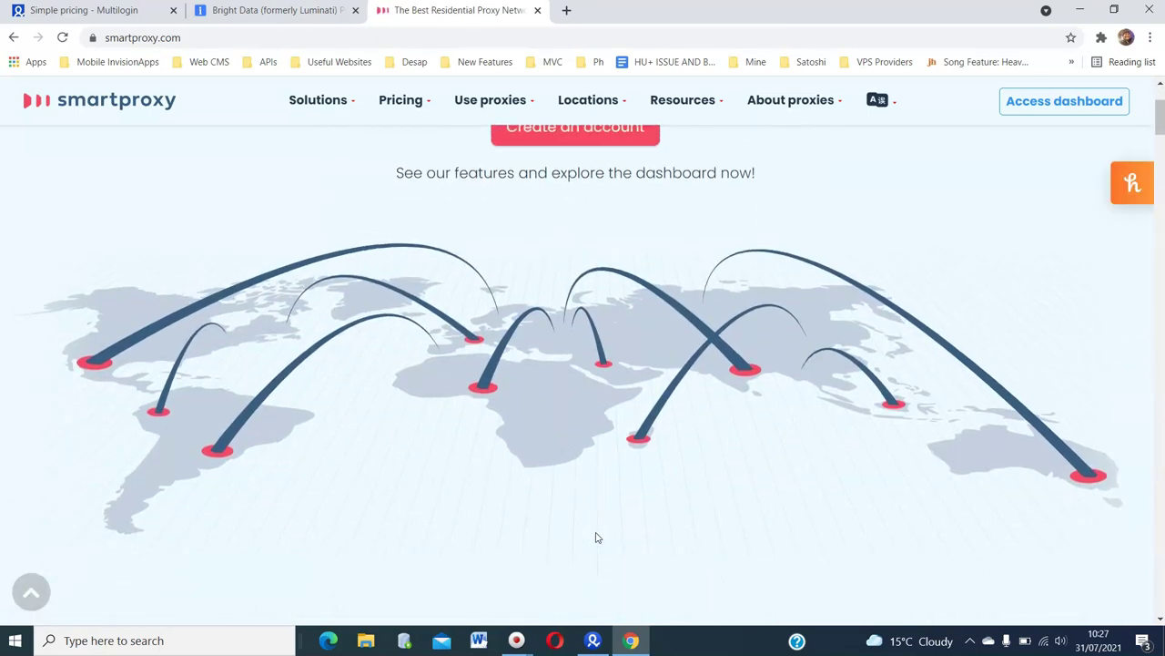
scroll(597, 538, up, 2)
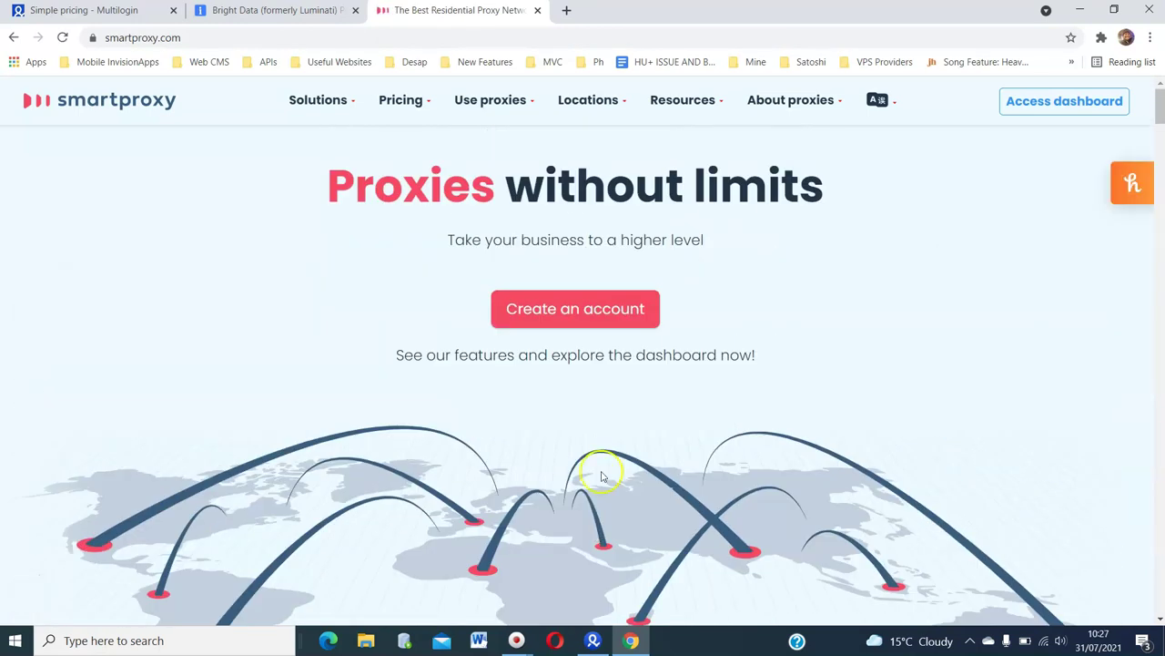
click(537, 10)
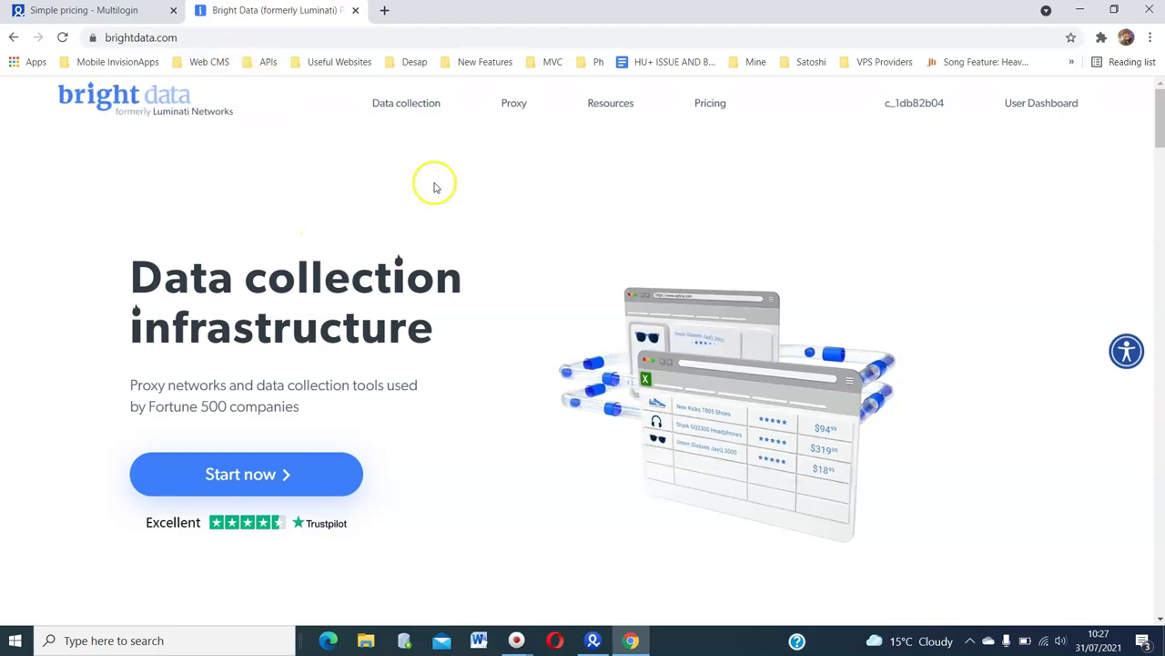
Open the User Dashboard's Proxies page listing the uk, uk2, france, us and us2 zones.
mouse_move(539, 108)
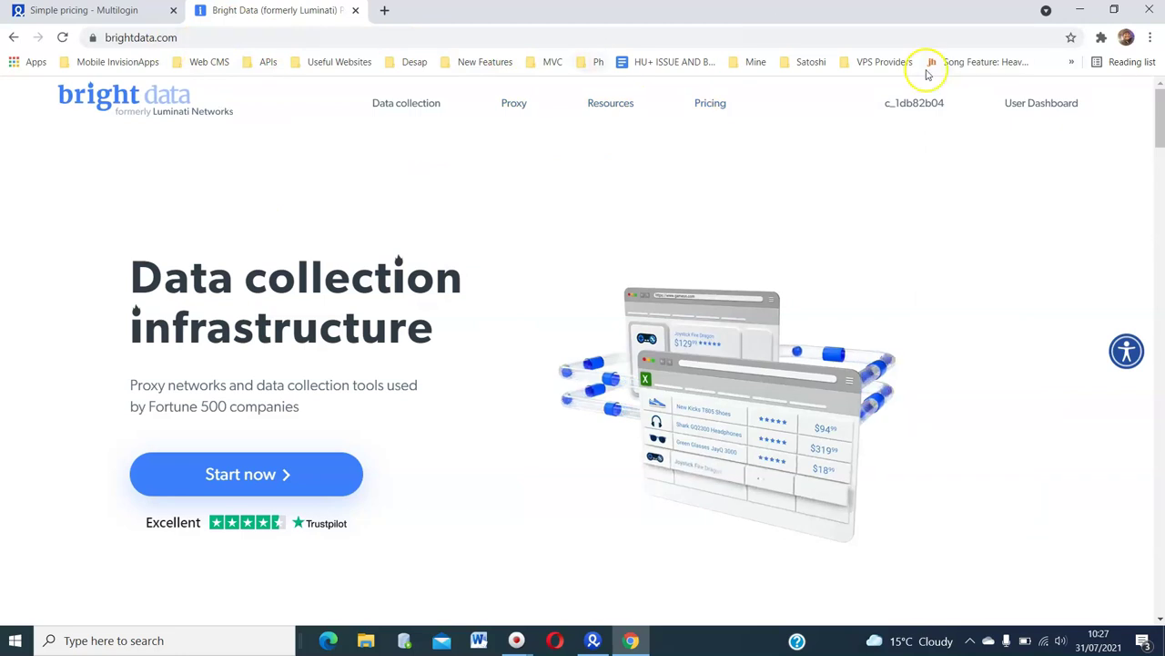
click(1023, 111)
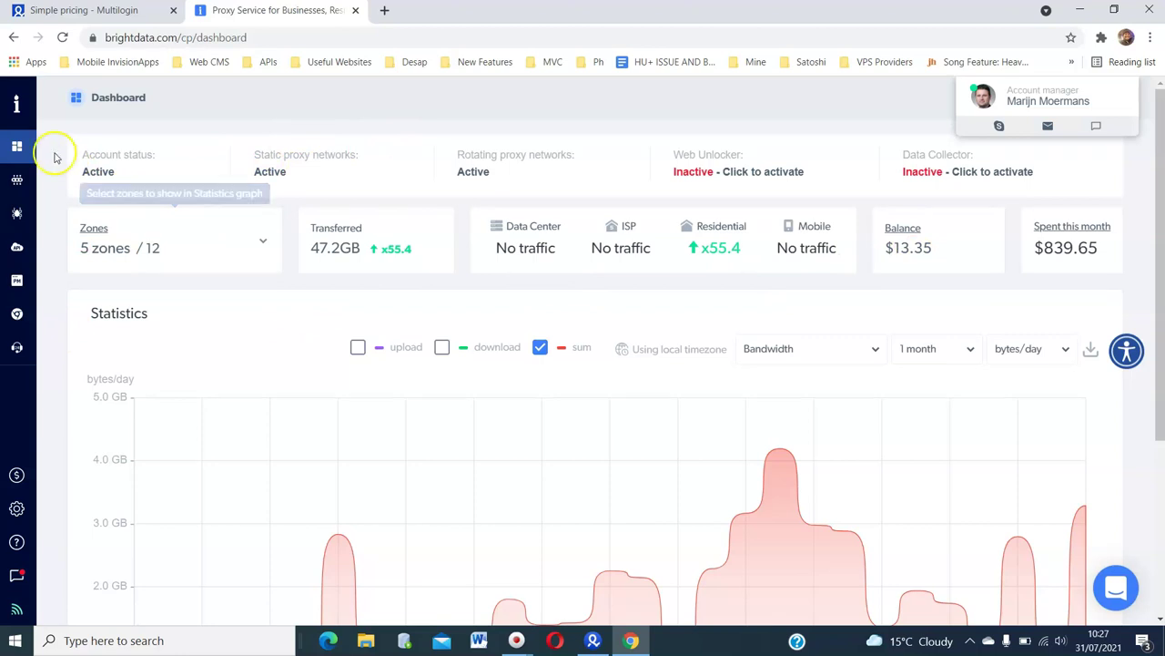
mouse_move(19, 148)
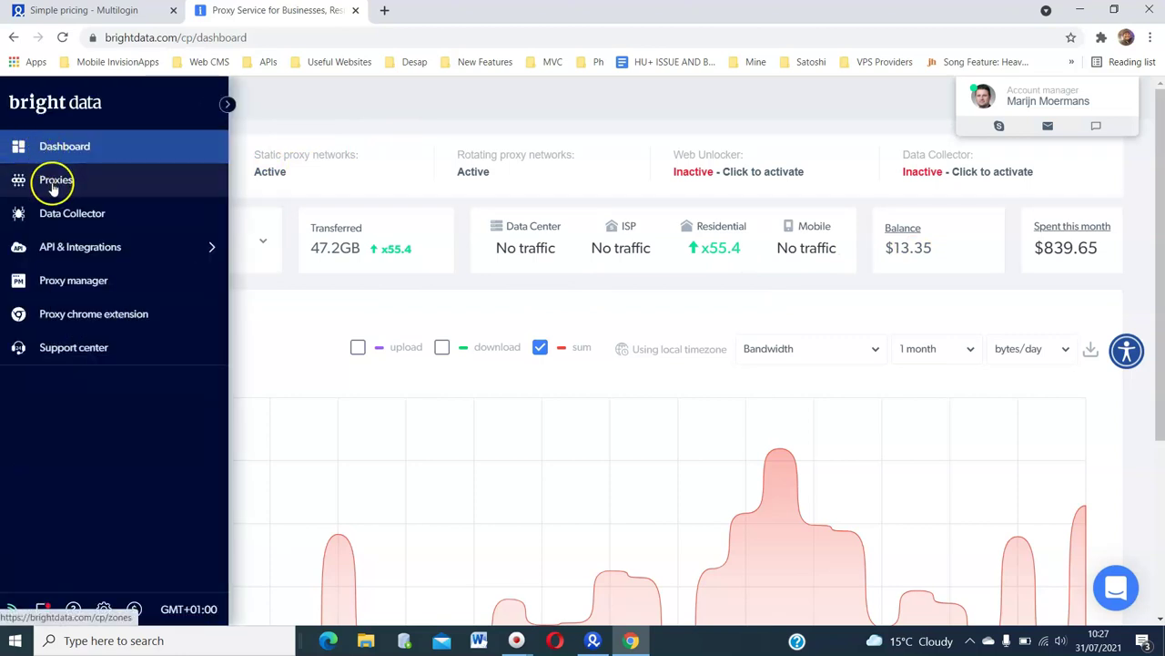
click(53, 184)
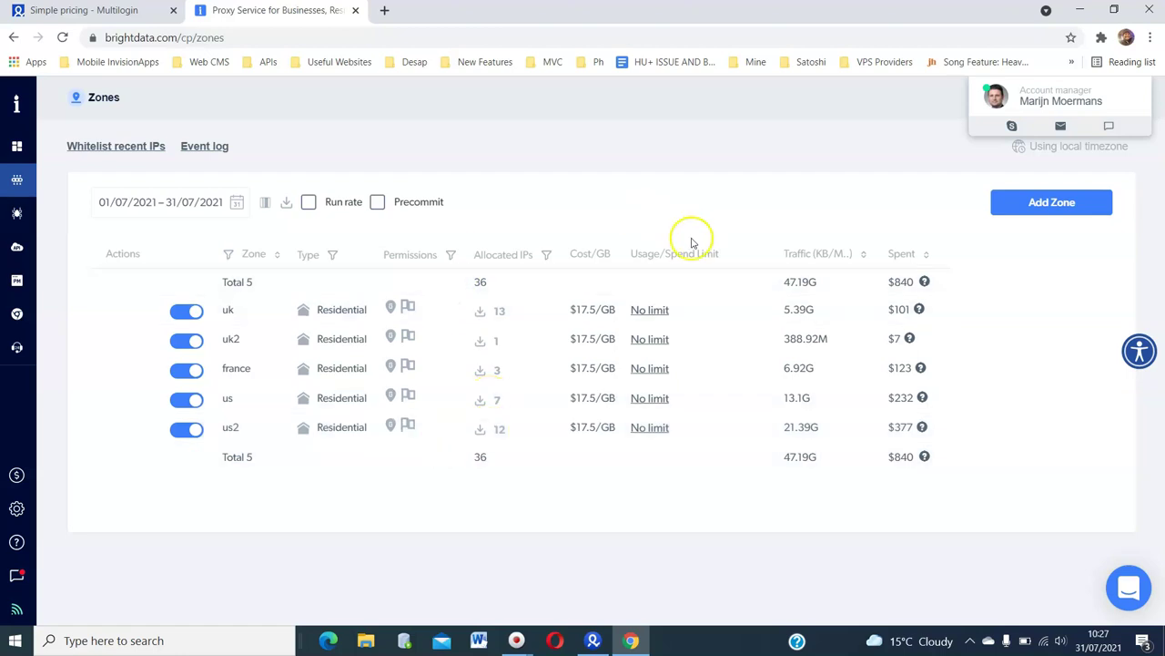
Start a new proxy zone and choose the Residential network for it.
click(1059, 203)
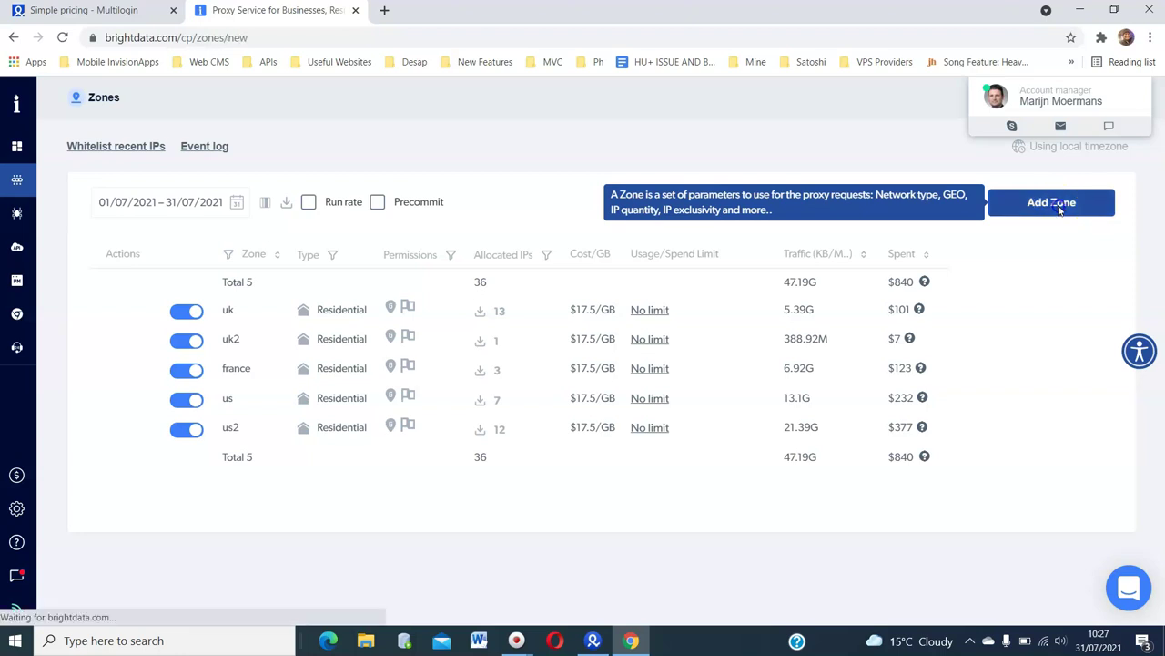
click(652, 281)
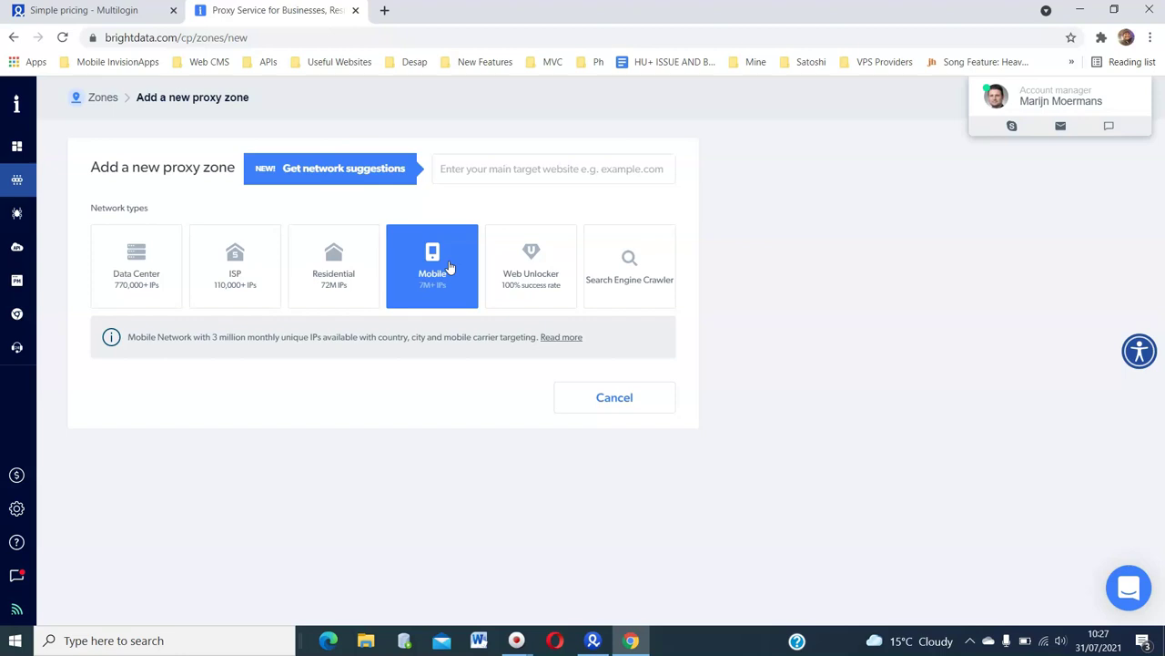
click(155, 286)
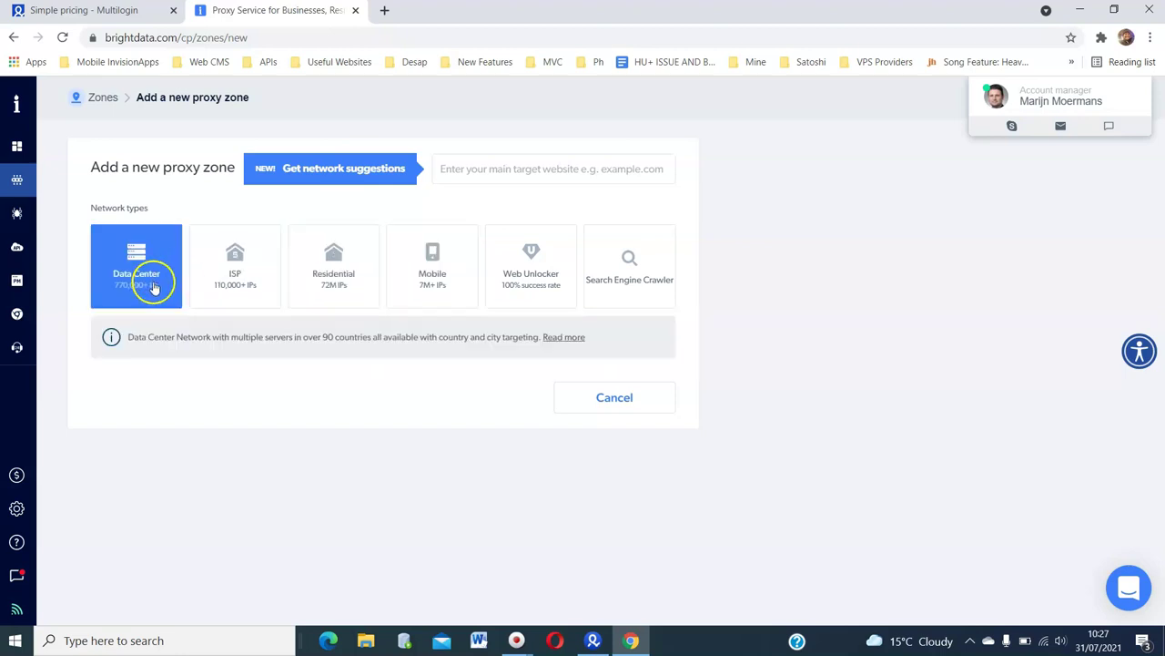
click(348, 285)
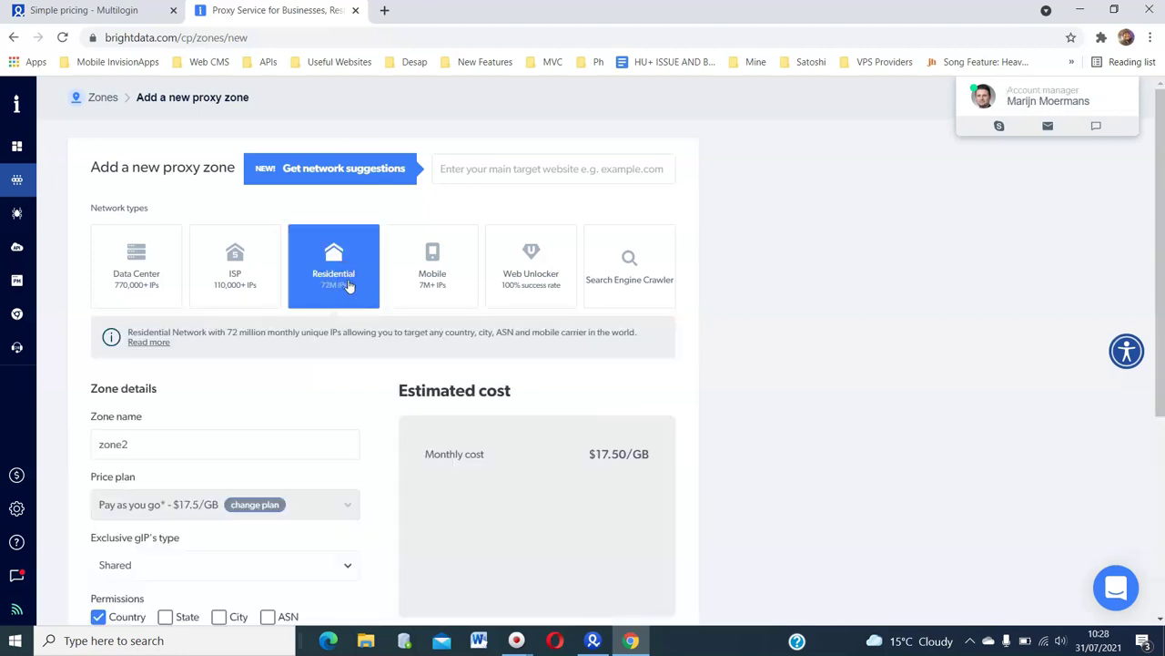
scroll(348, 286, down, 1)
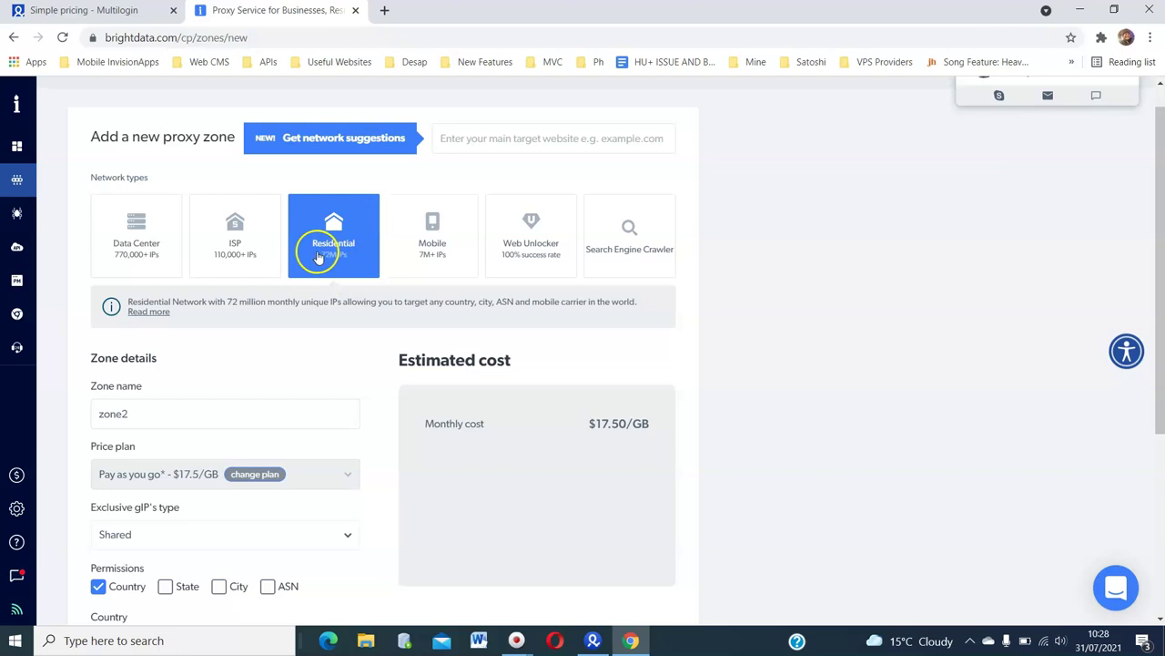
Set facebook.com as the zone's main target website.
click(481, 143)
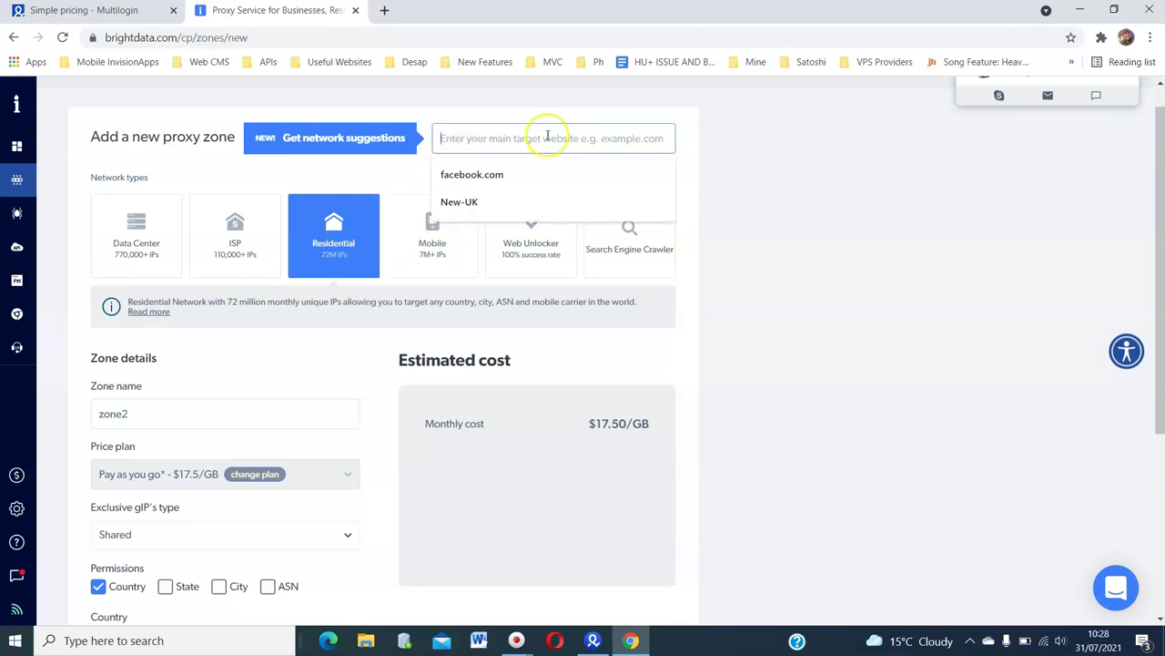
click(844, 305)
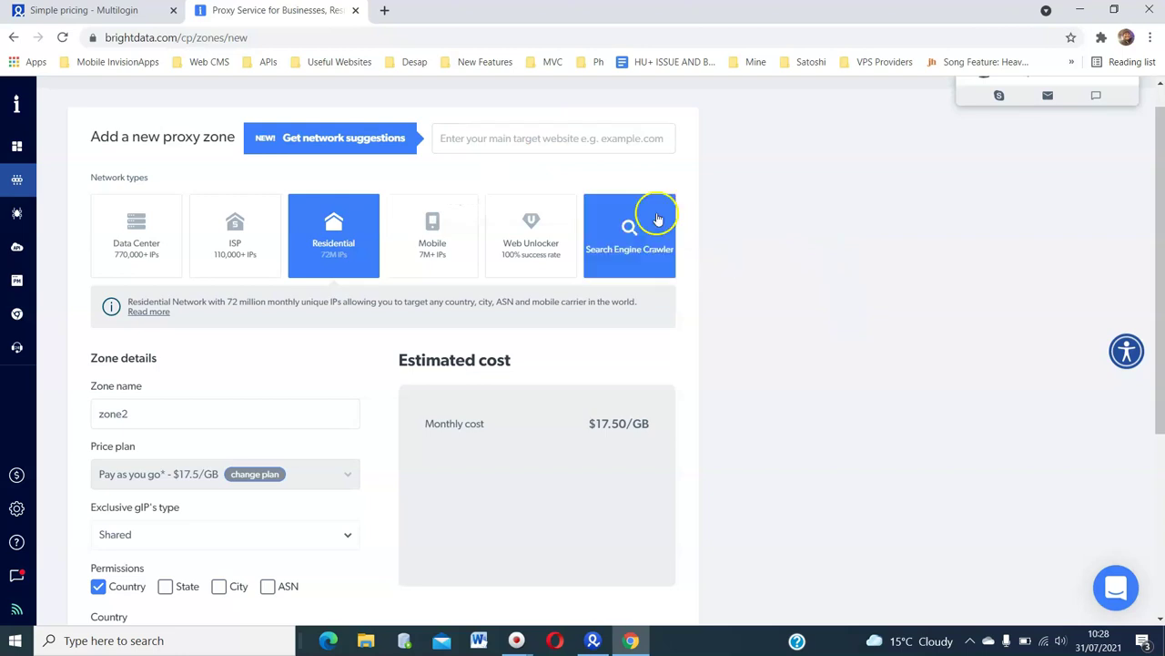
click(546, 138)
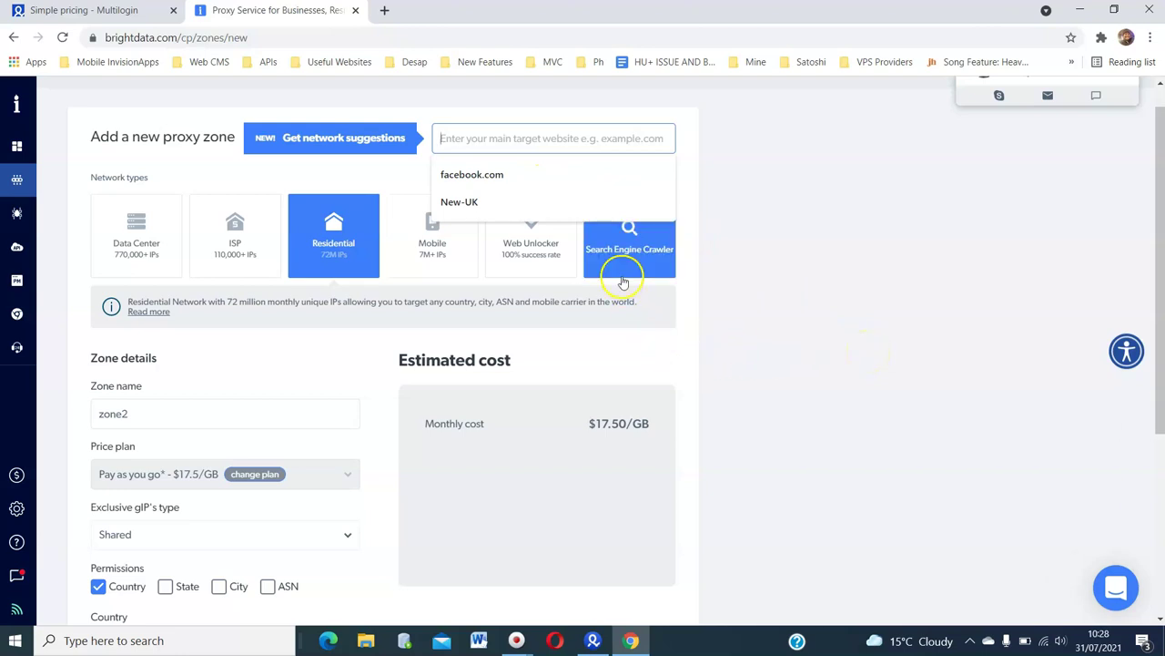
click(473, 186)
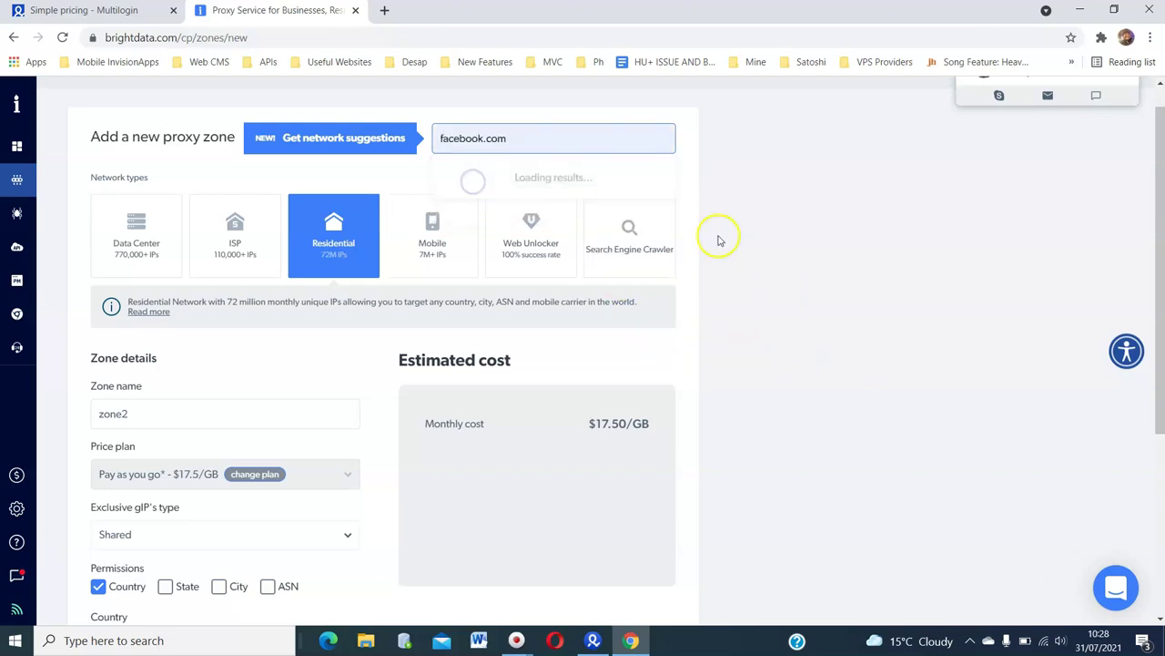
Rename the zone from zone2 to 'japan'.
scroll(843, 289, down, 1)
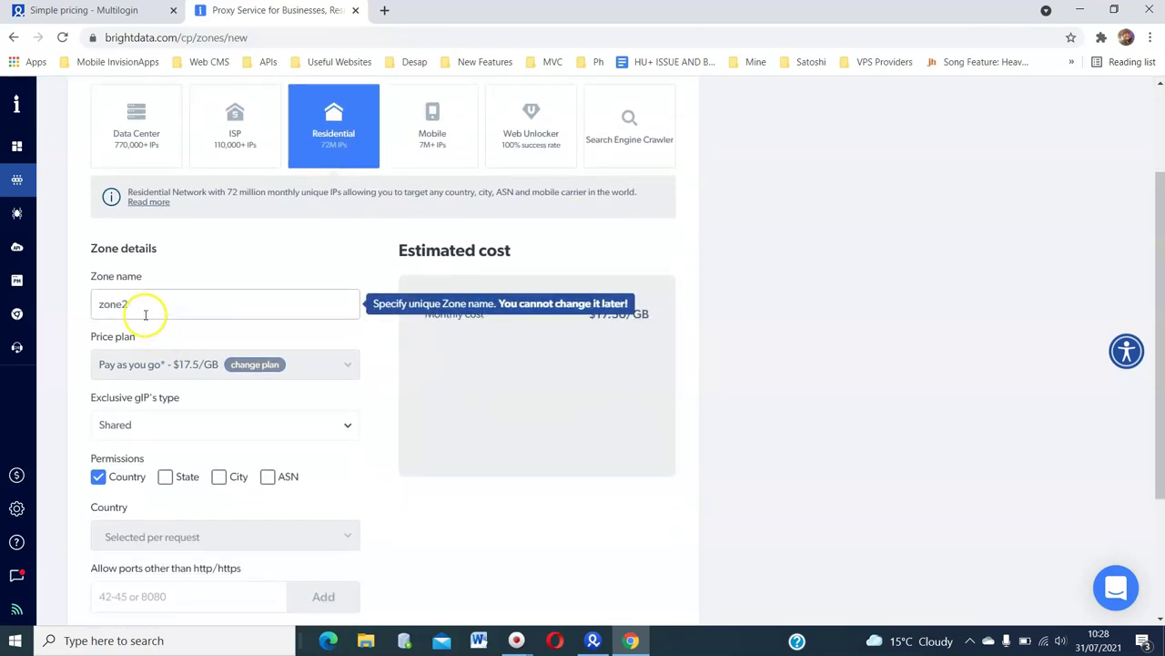
click(145, 314)
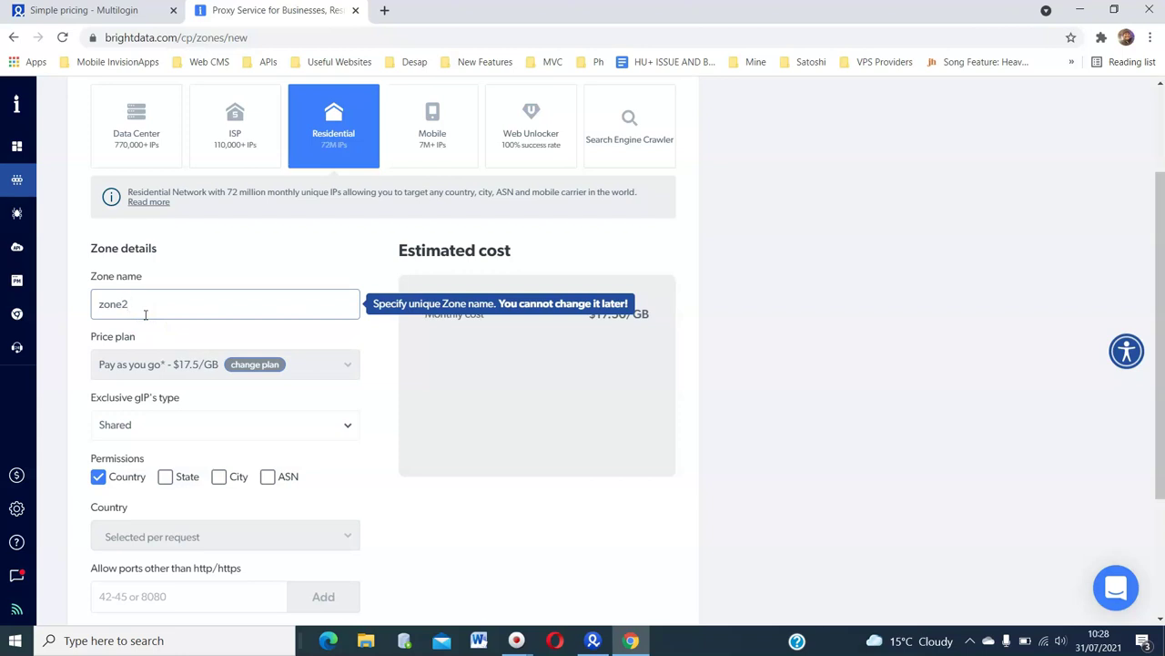
key(BackSpace)
key(BackSpace)
key(BackSpace)
key(BackSpace)
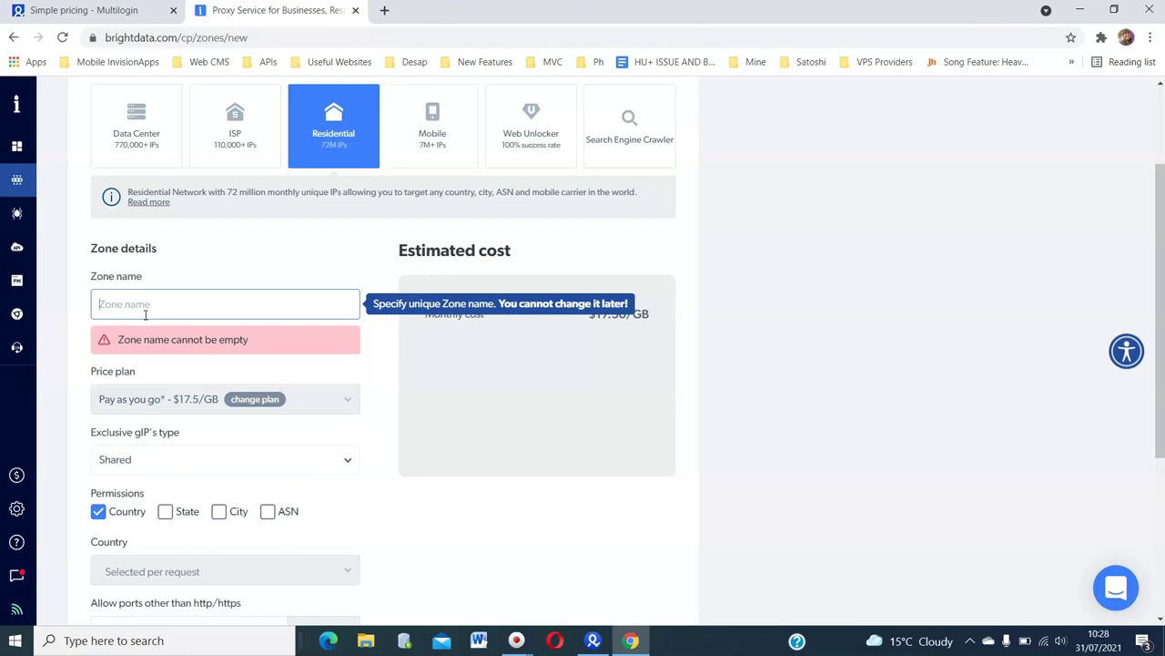
text(japan)
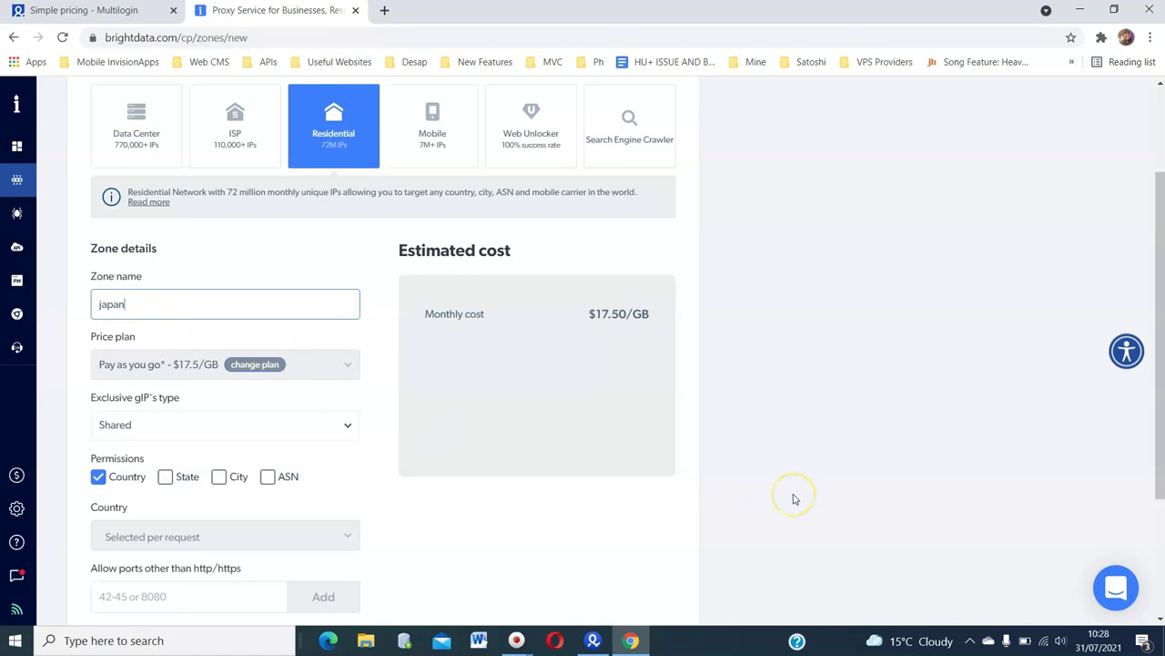
Scroll down the 'japan' zone form to reach the gIP type settings.
scroll(794, 499, down, 1)
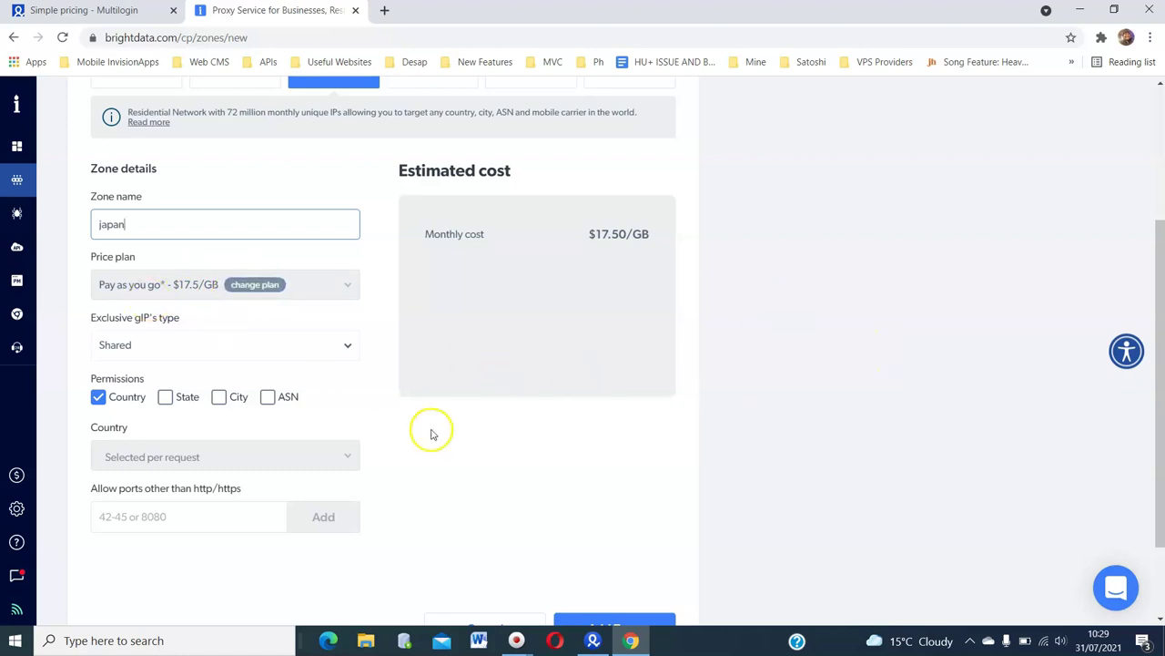
scroll(251, 366, down, 1)
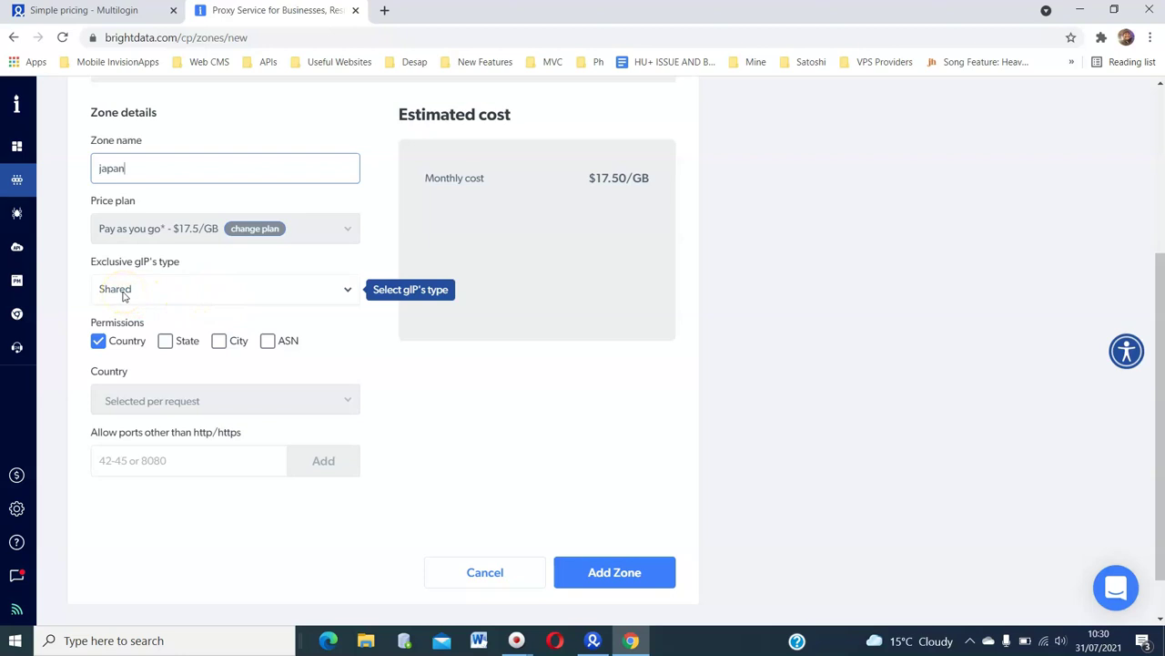
Switch the zone's gIP type to Exclusive with 1 exclusive gIP.
click(125, 296)
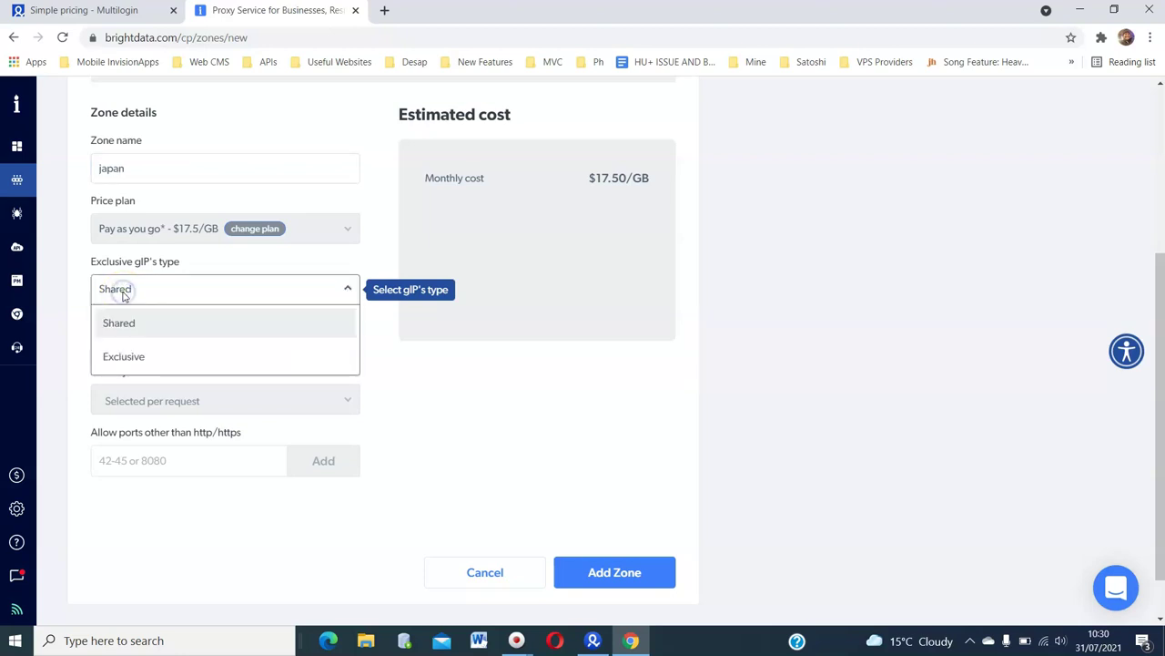
click(121, 356)
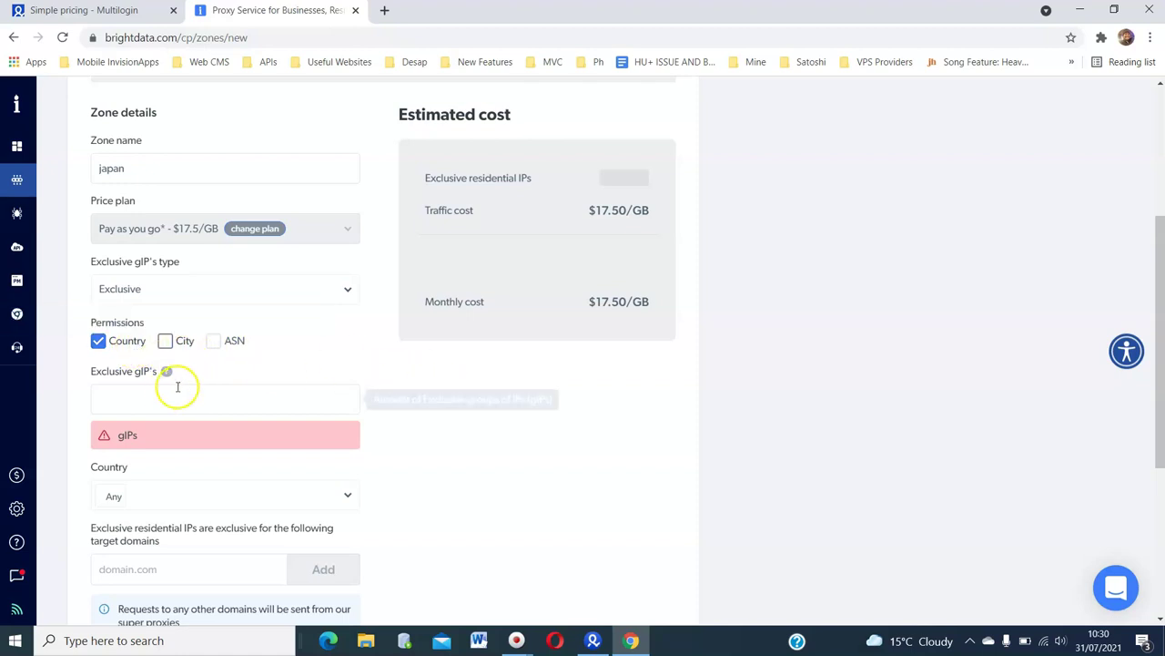
click(244, 403)
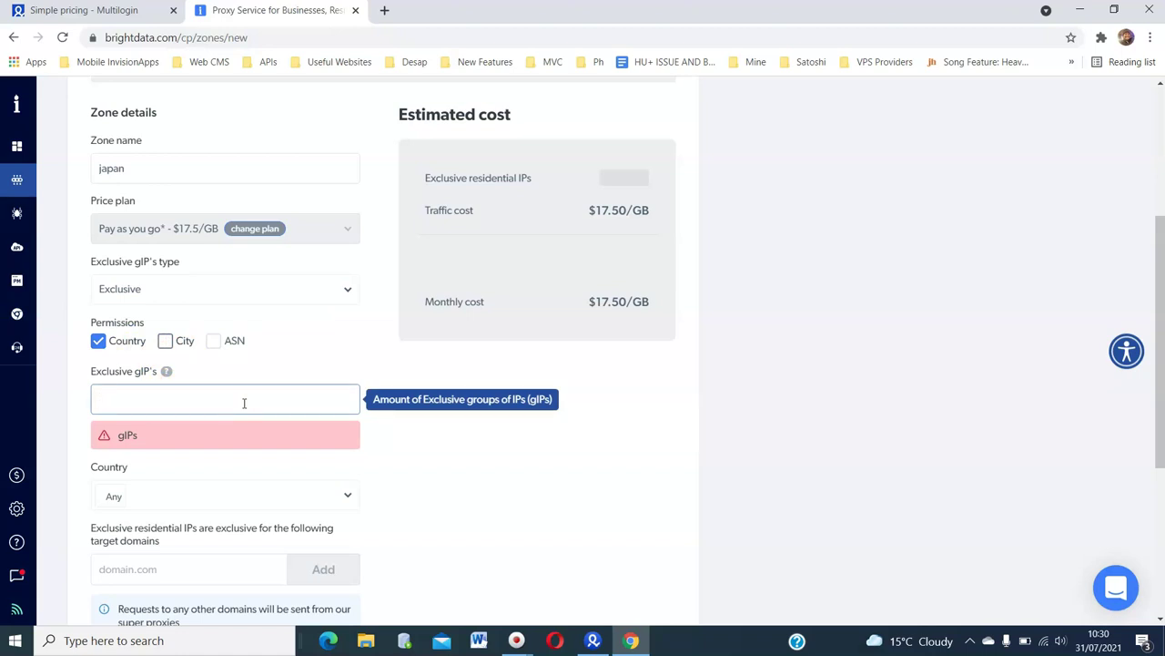
text(1)
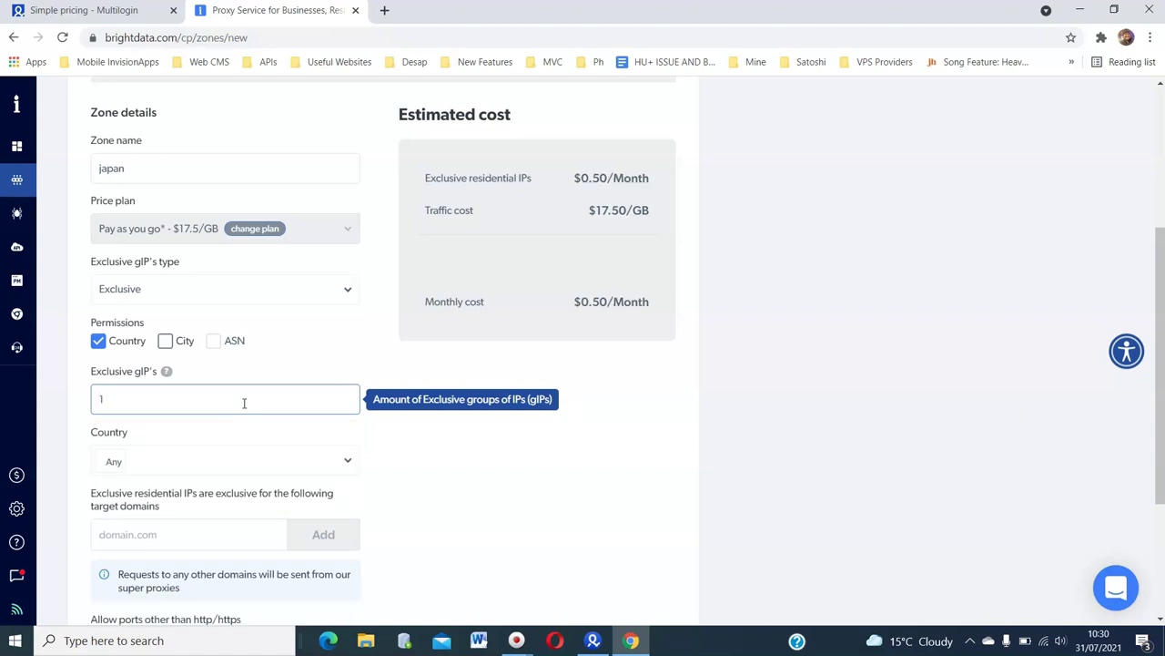
Set the zone's country to Japan.
scroll(385, 483, down, 1)
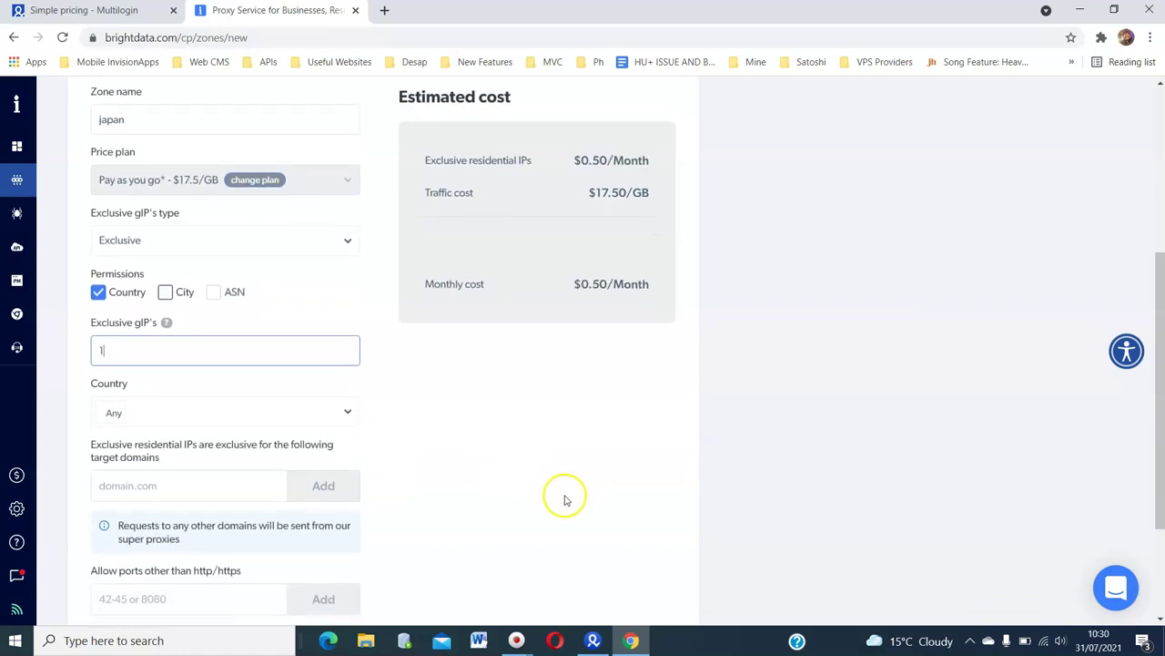
mouse_move(151, 420)
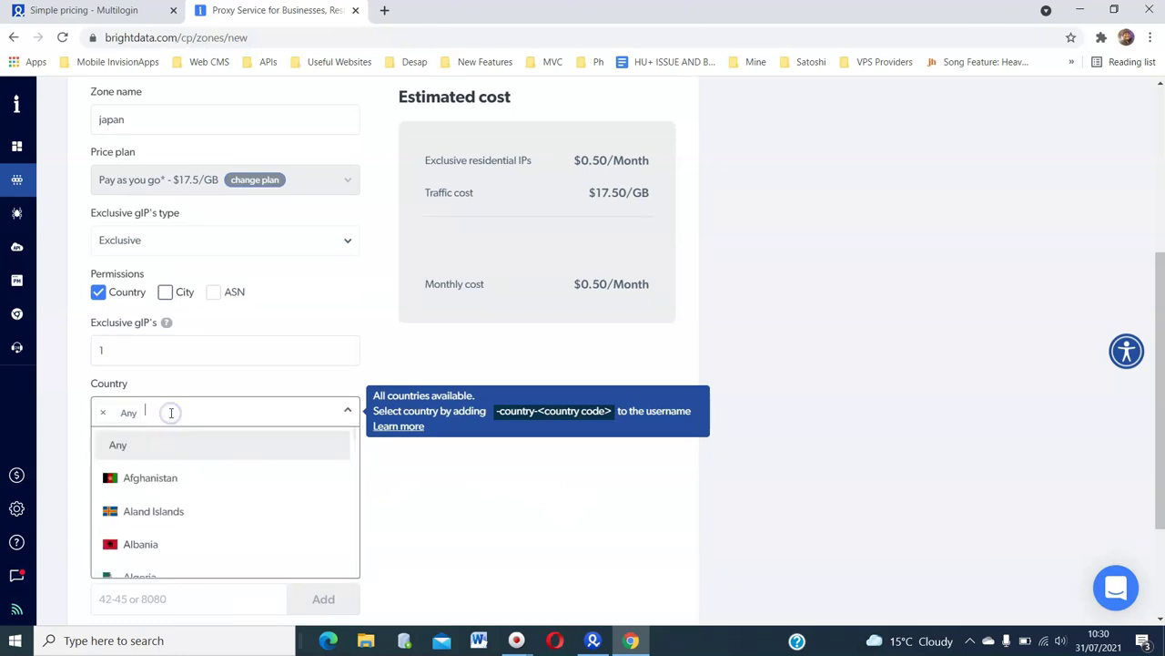
text(ja)
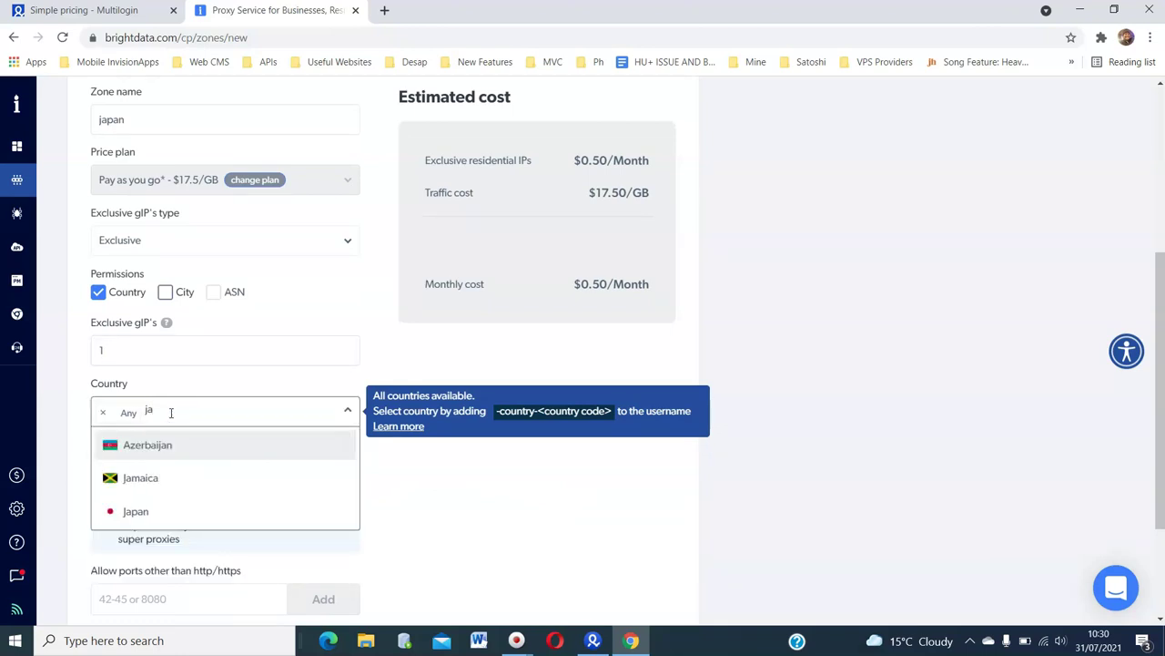
text(p)
click(129, 443)
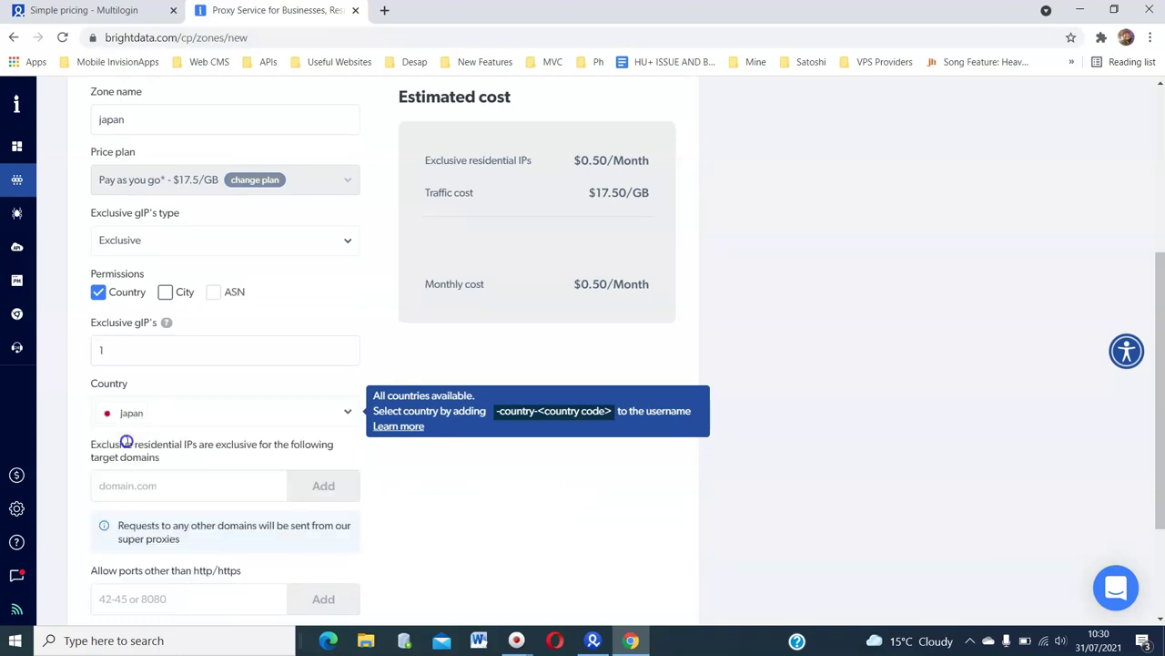
scroll(724, 492, down, 1)
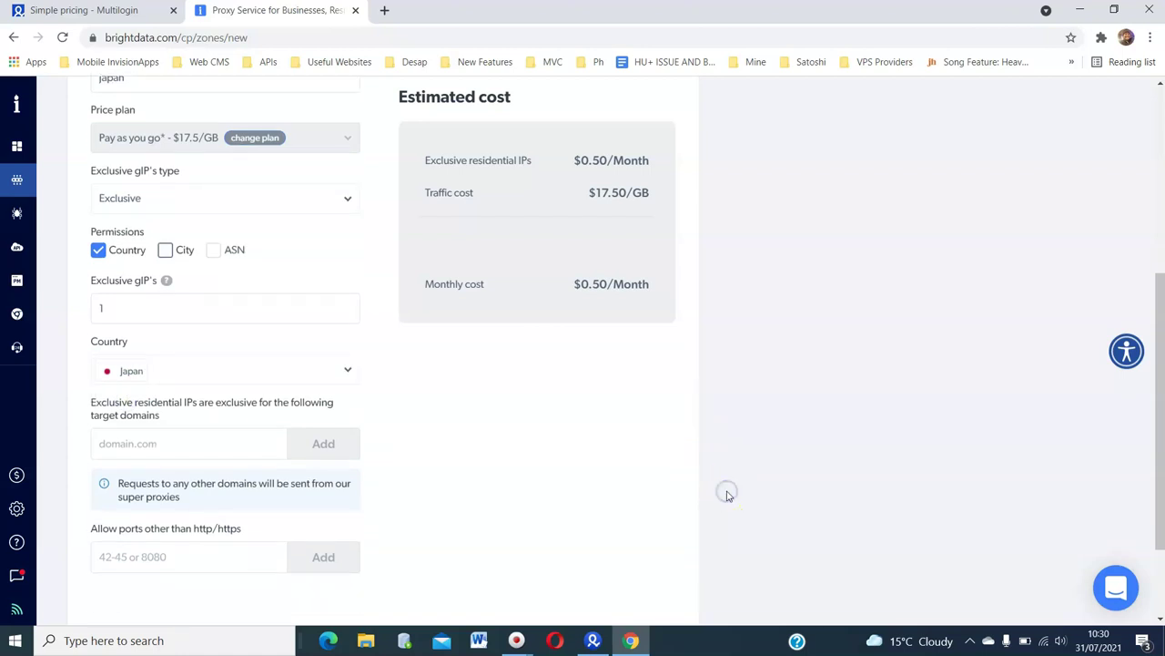
Add facebook.com as the exclusive target domain for the 'japan' zone.
scroll(518, 385, down, 1)
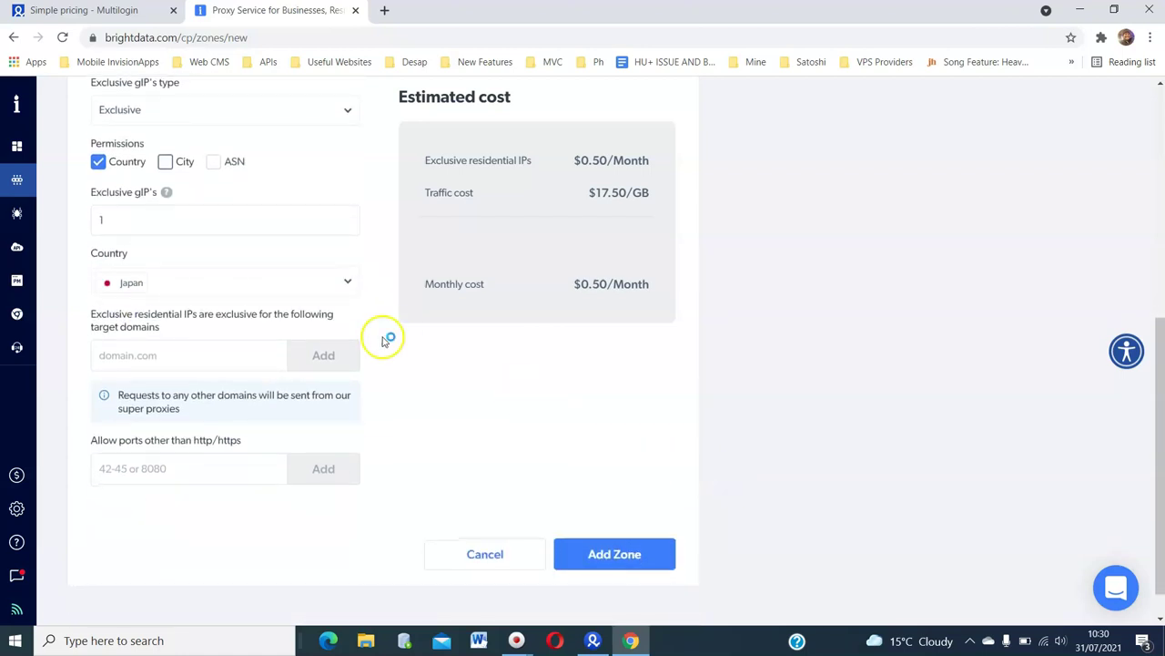
click(210, 350)
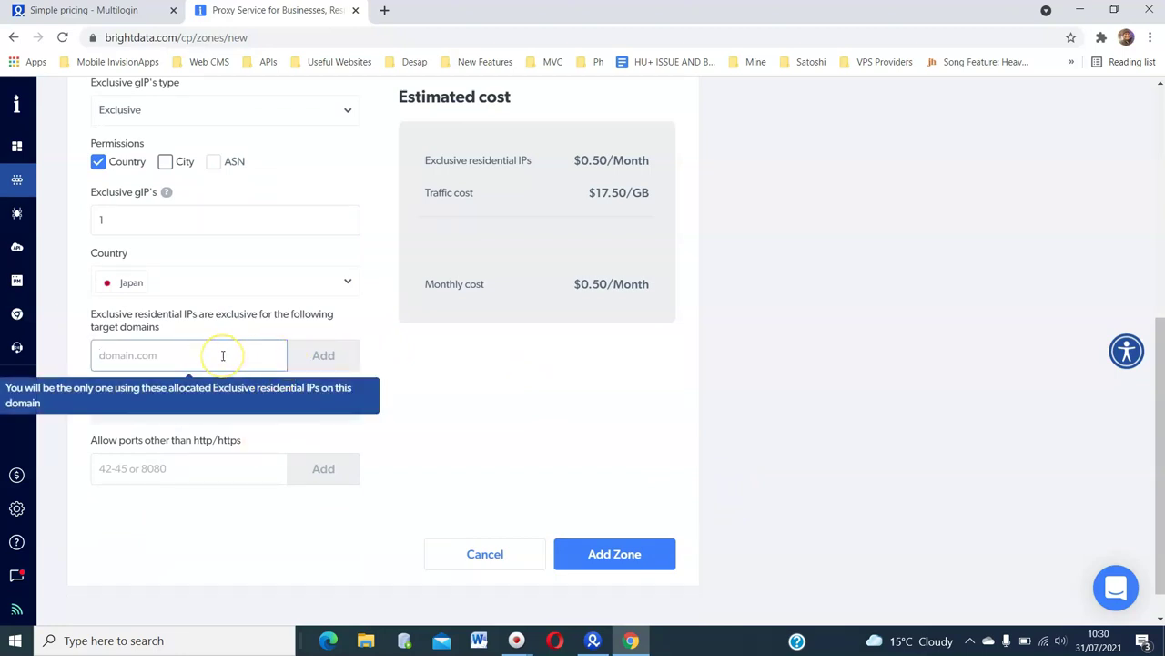
text(faceboo)
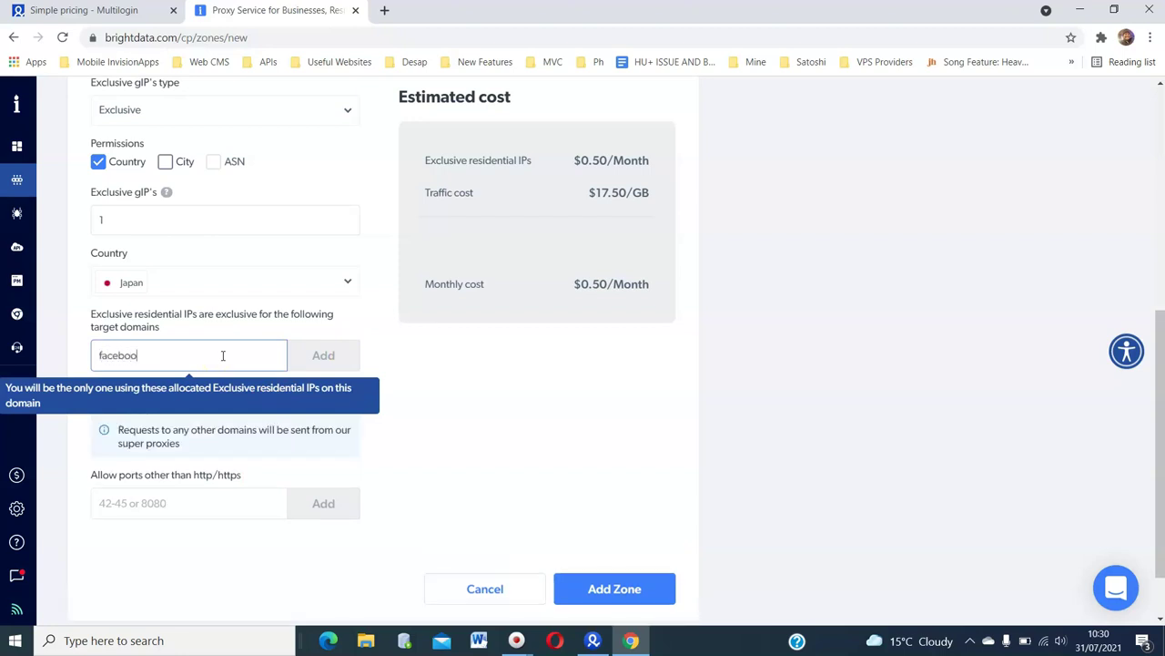
text(k.com)
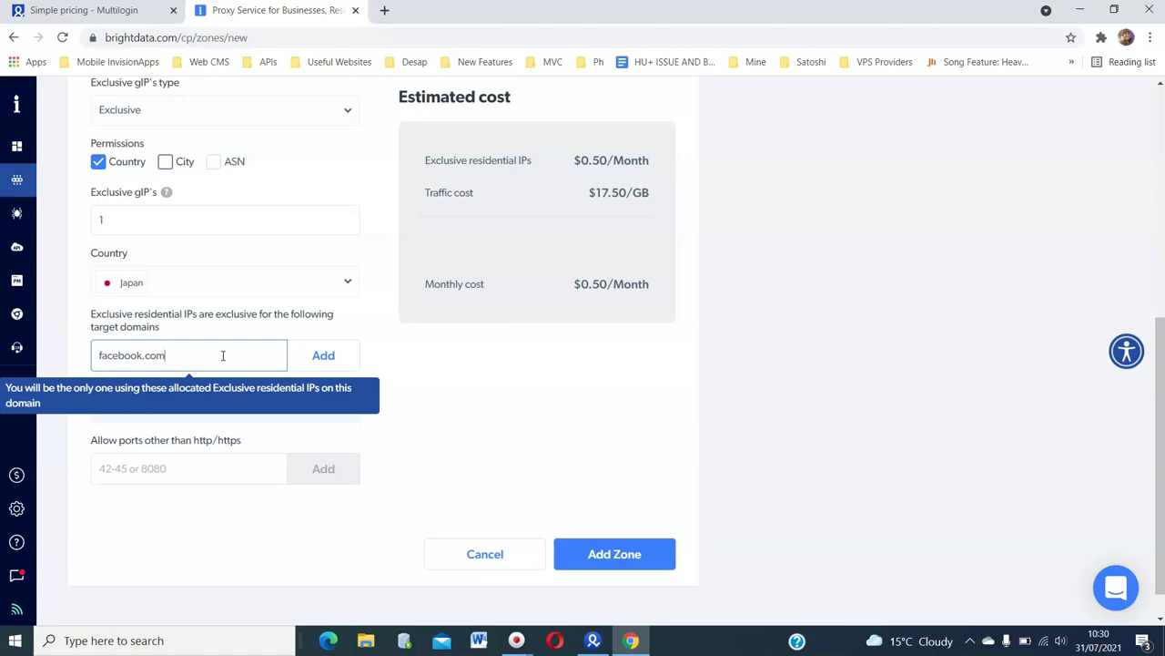
click(559, 385)
click(337, 354)
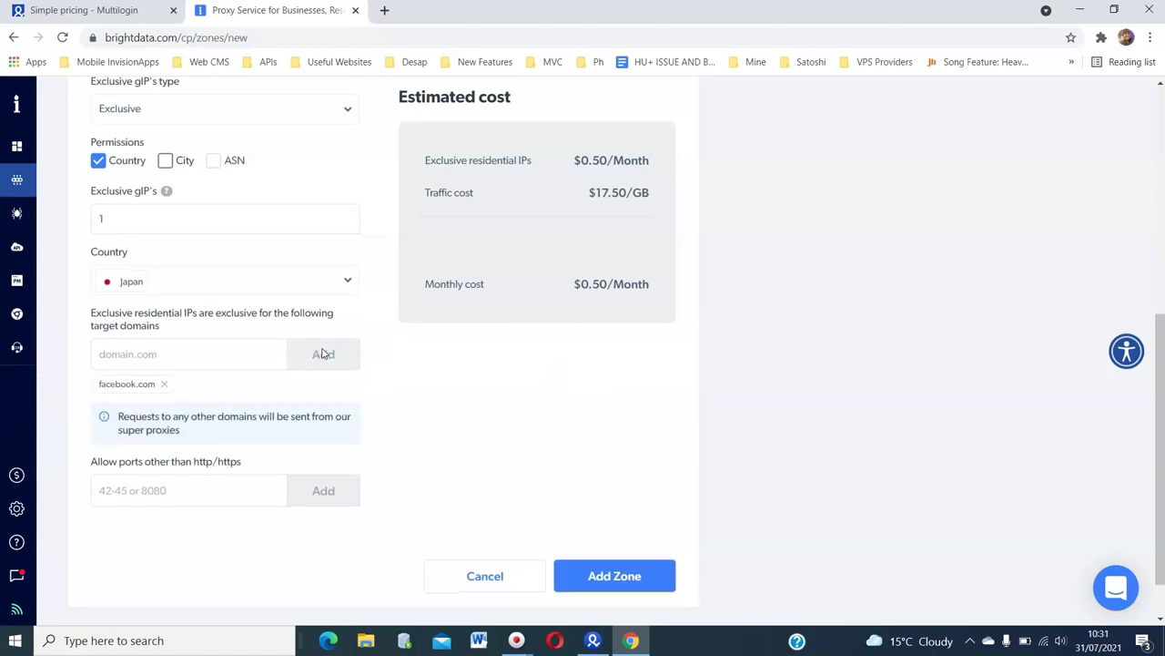
Add the 'japan' zone and confirm so it appears in the Zones list.
scroll(422, 355, down, 1)
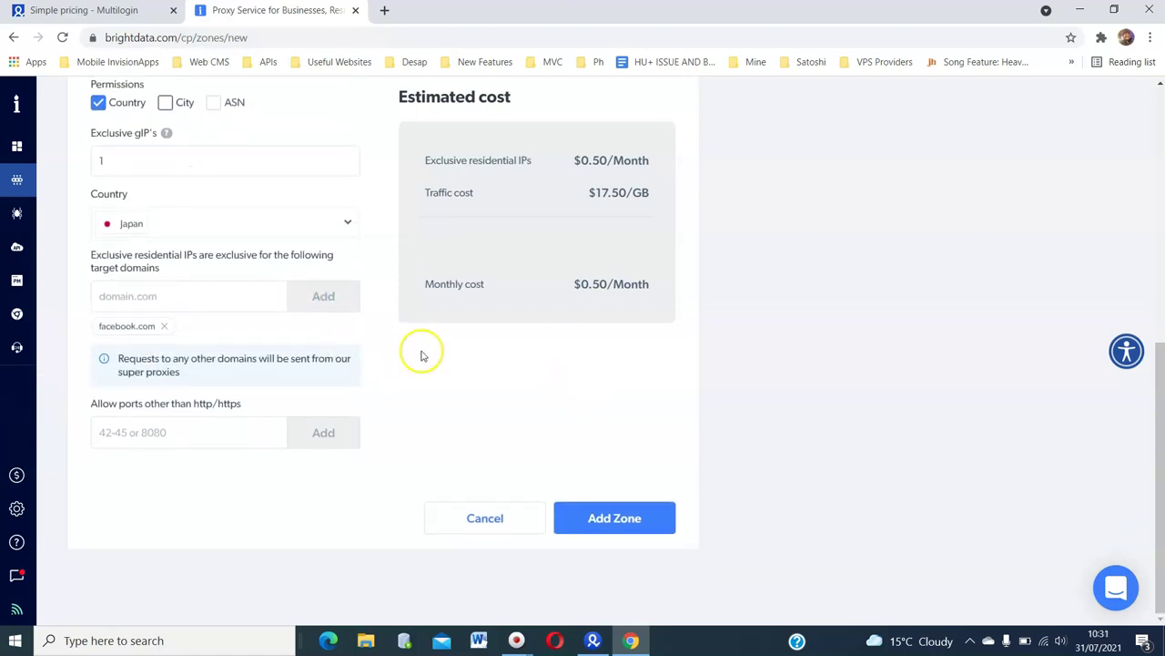
click(600, 517)
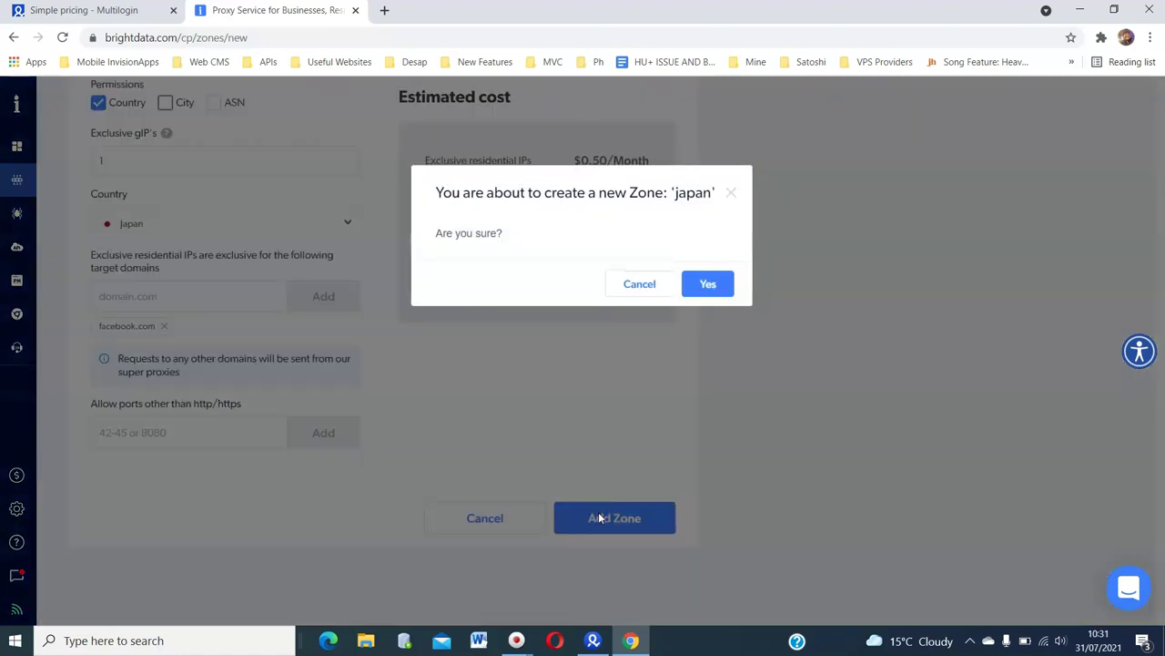
click(708, 291)
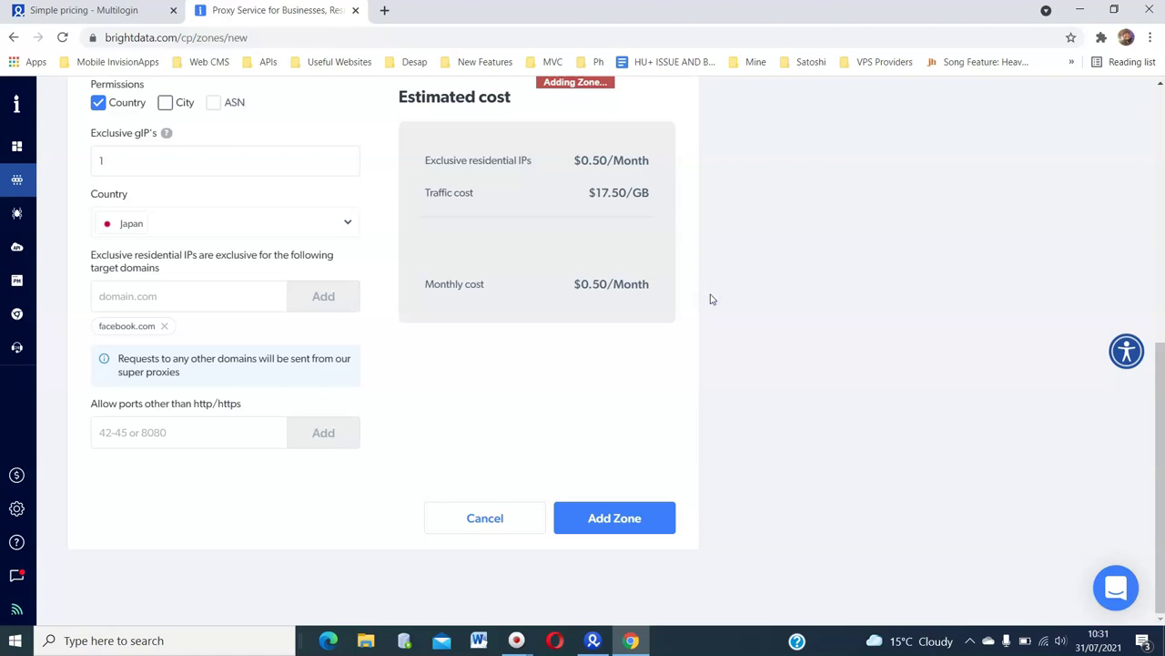
scroll(712, 298, down, 1)
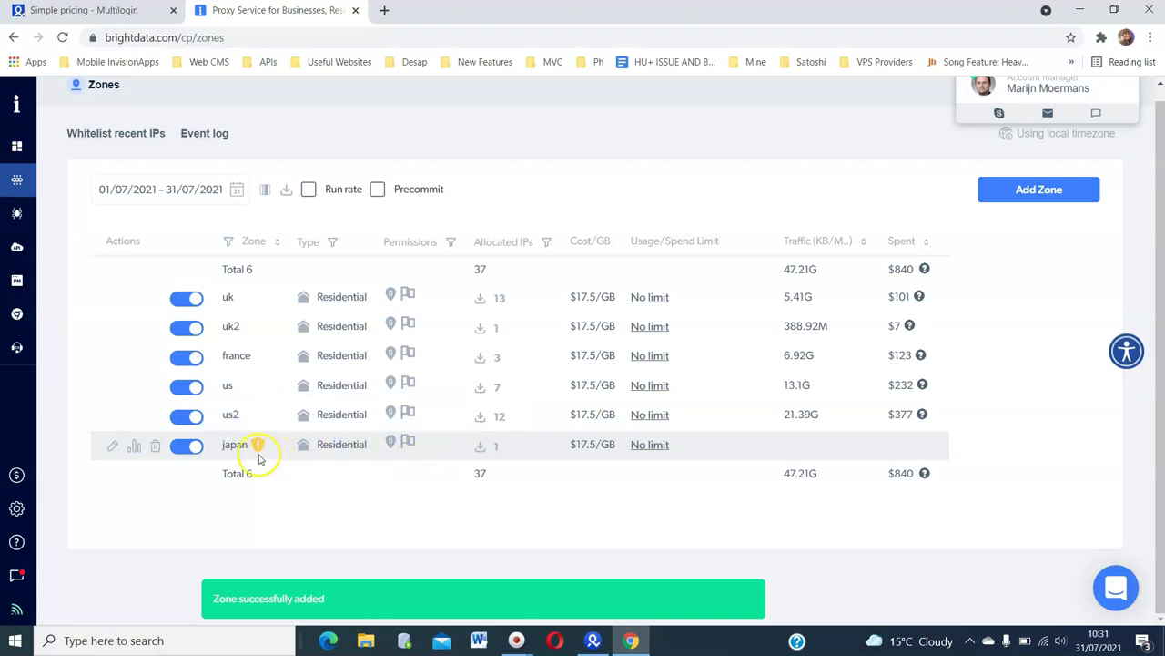
mouse_move(257, 448)
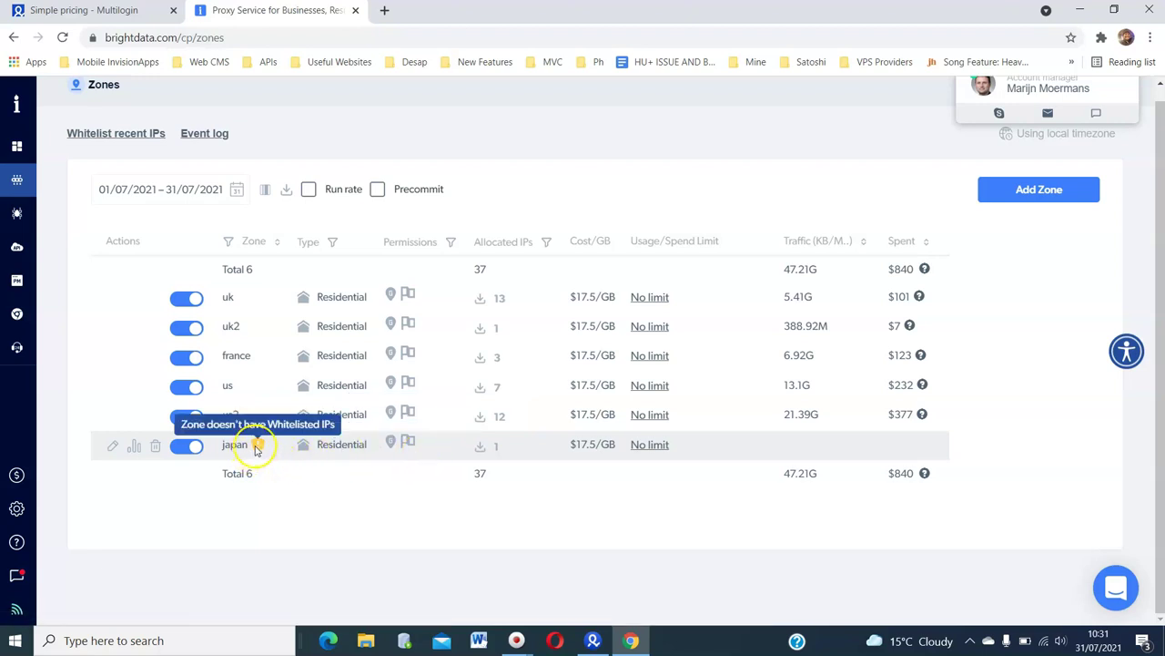
Open the 'japan' zone's settings, try whitelisting 150.21.12.1, then cancel, keeping whitelist as any.
click(114, 447)
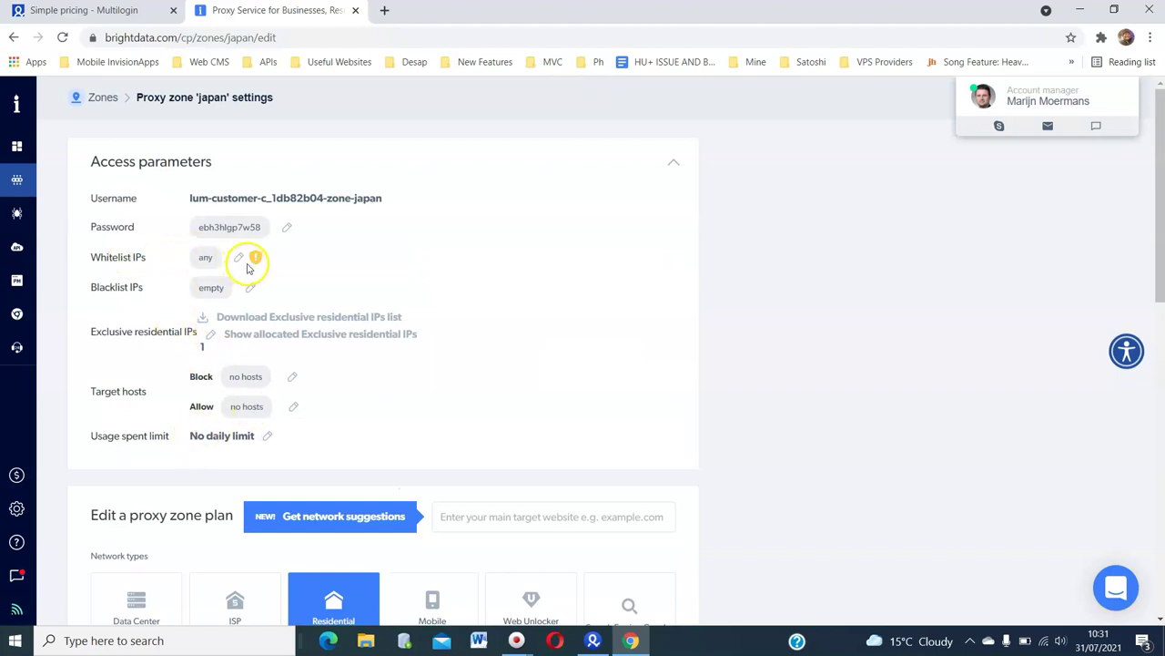
mouse_move(255, 264)
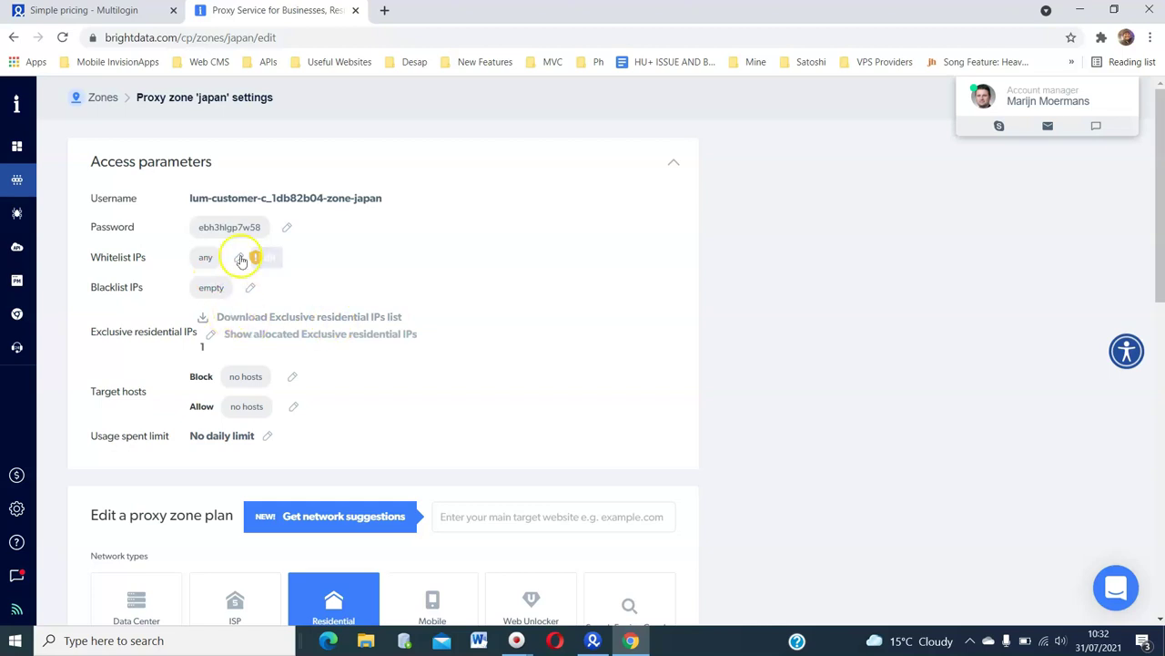
click(236, 263)
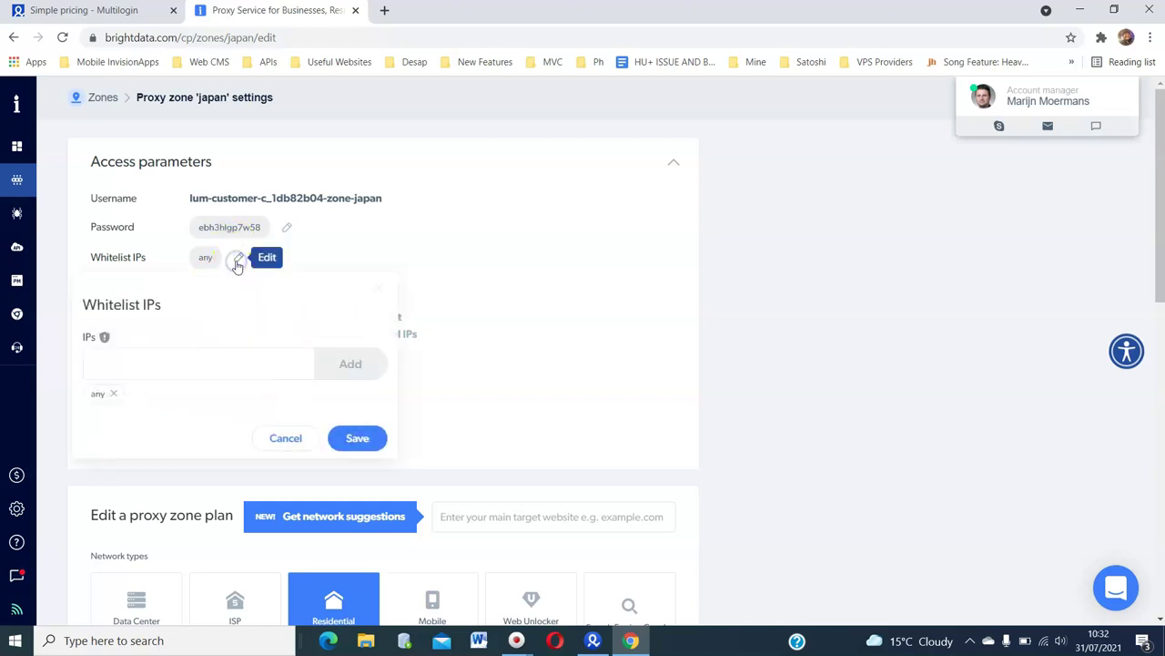
click(155, 365)
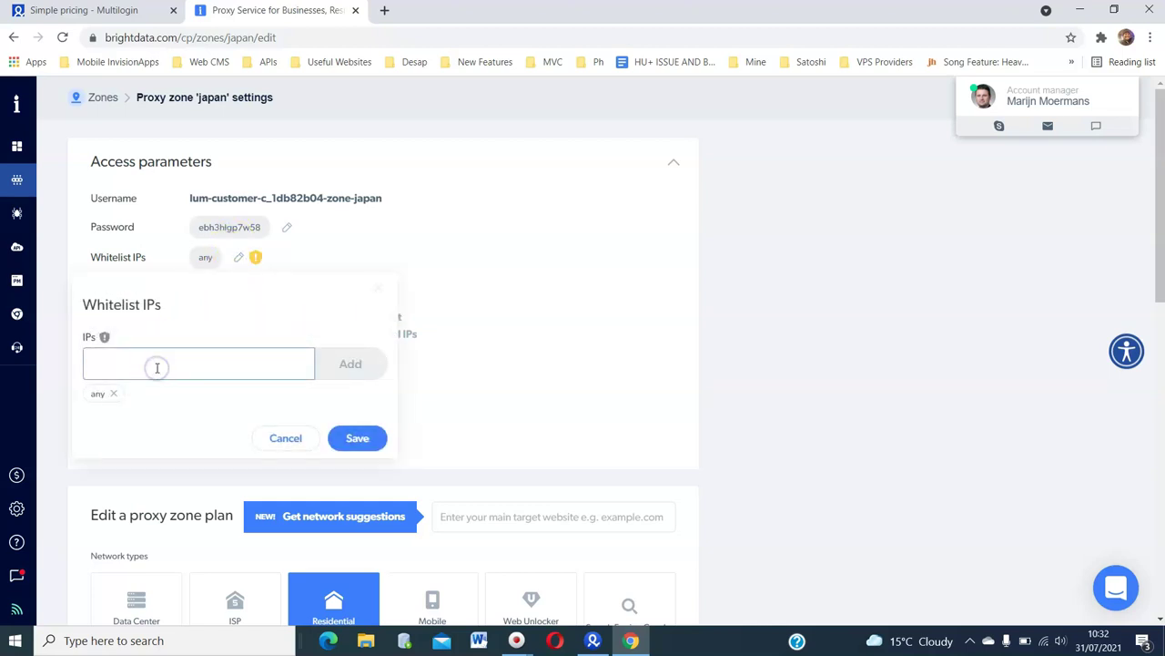
text(150.21.)
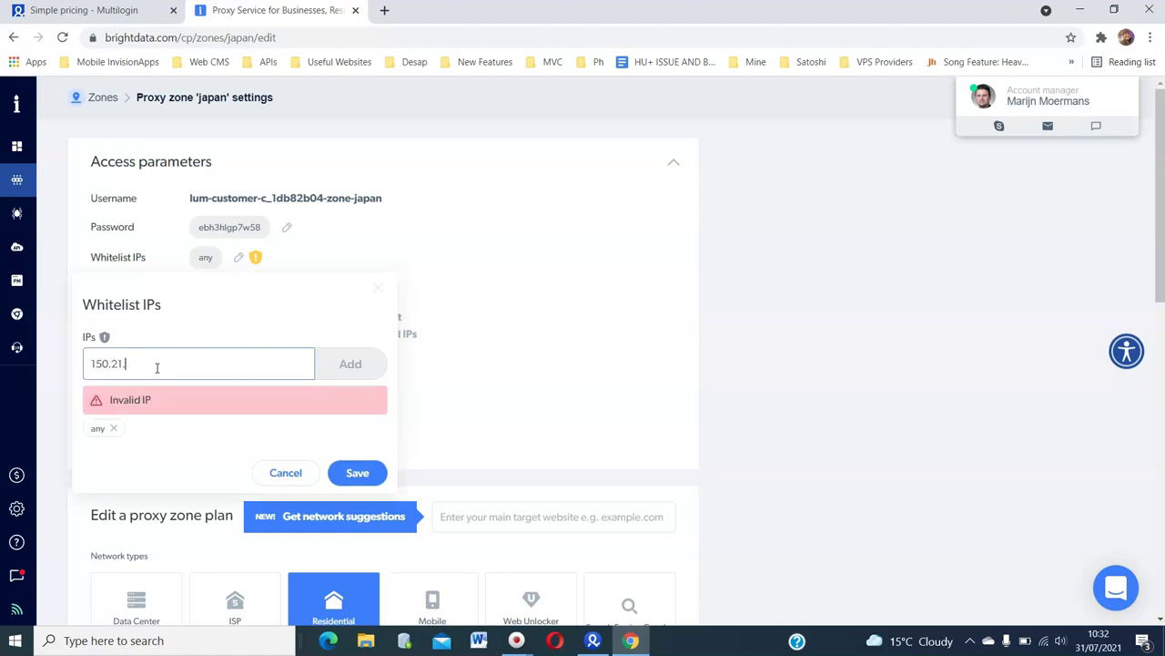
text(12.134)
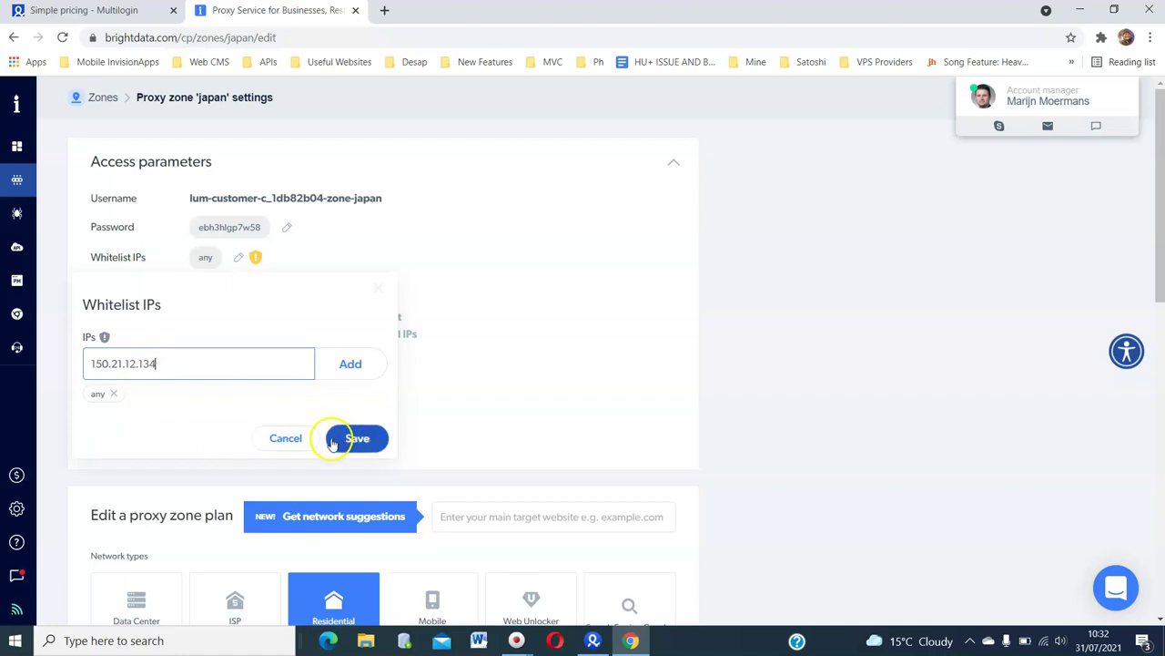
mouse_move(135, 352)
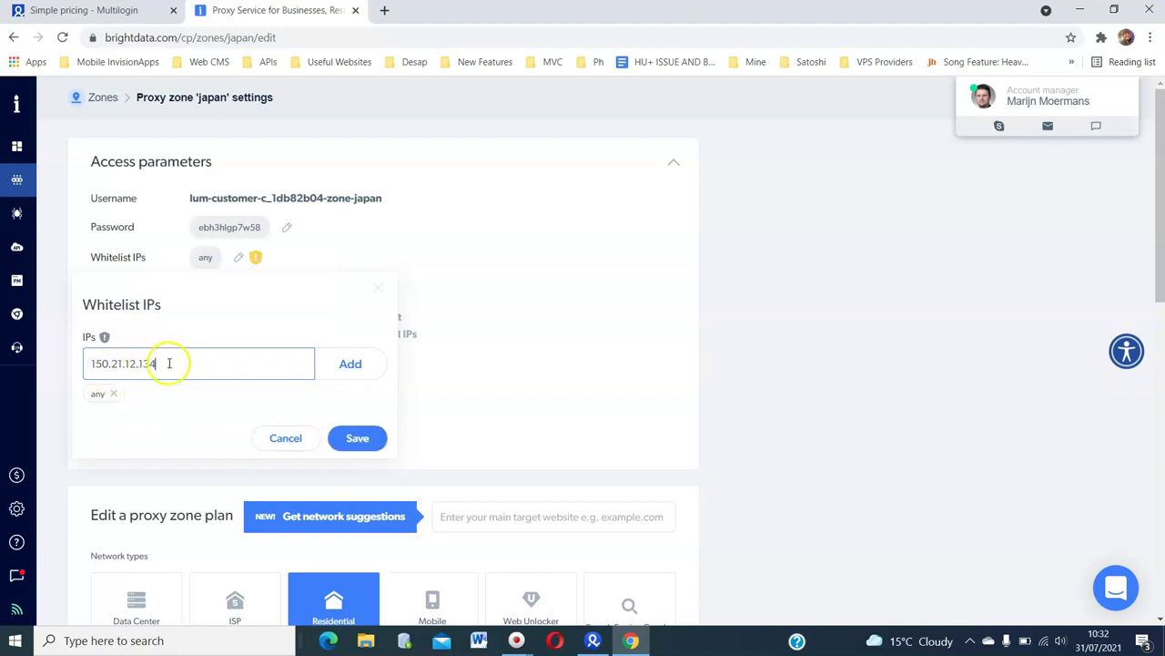
click(125, 364)
double_click(125, 364)
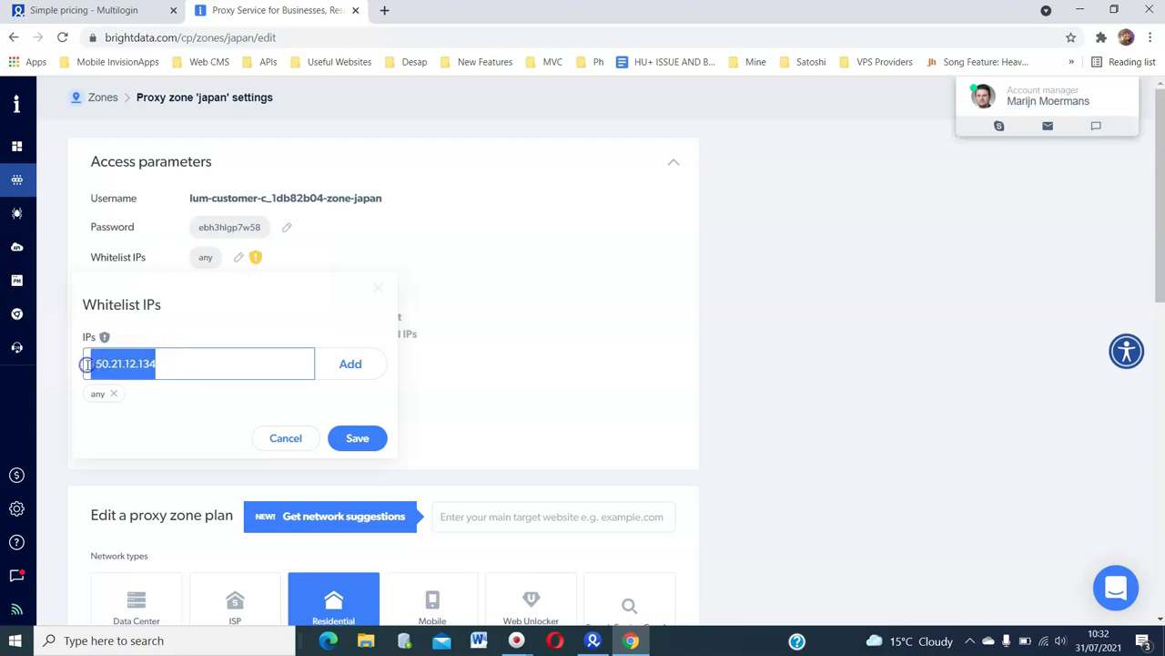
click(284, 438)
Download the exclusive residential IPs list as vips-japan.txt, view it in Notepad, then return to Multilogin.
scroll(619, 409, down, 2)
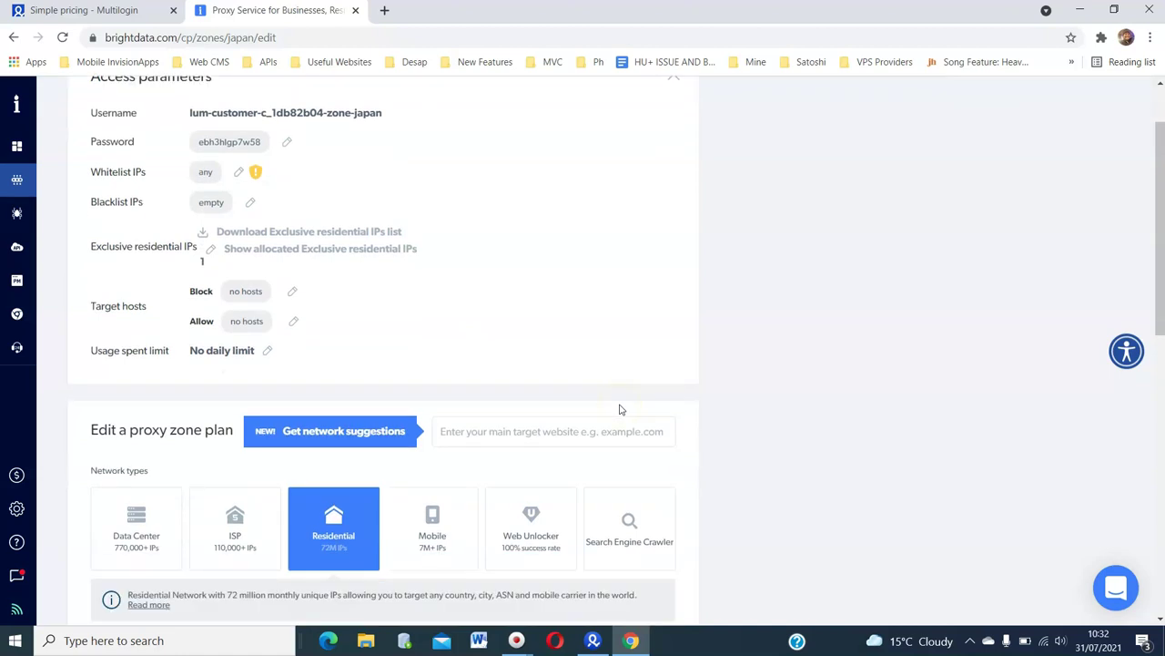
scroll(619, 409, up, 2)
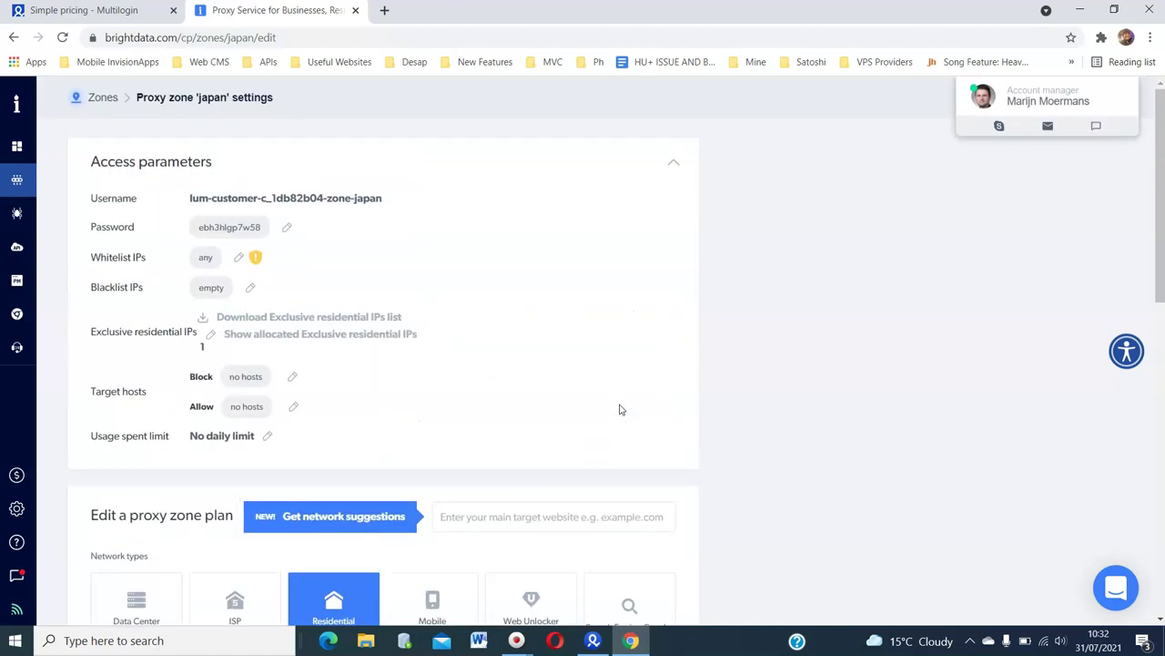
scroll(619, 408, down, 1)
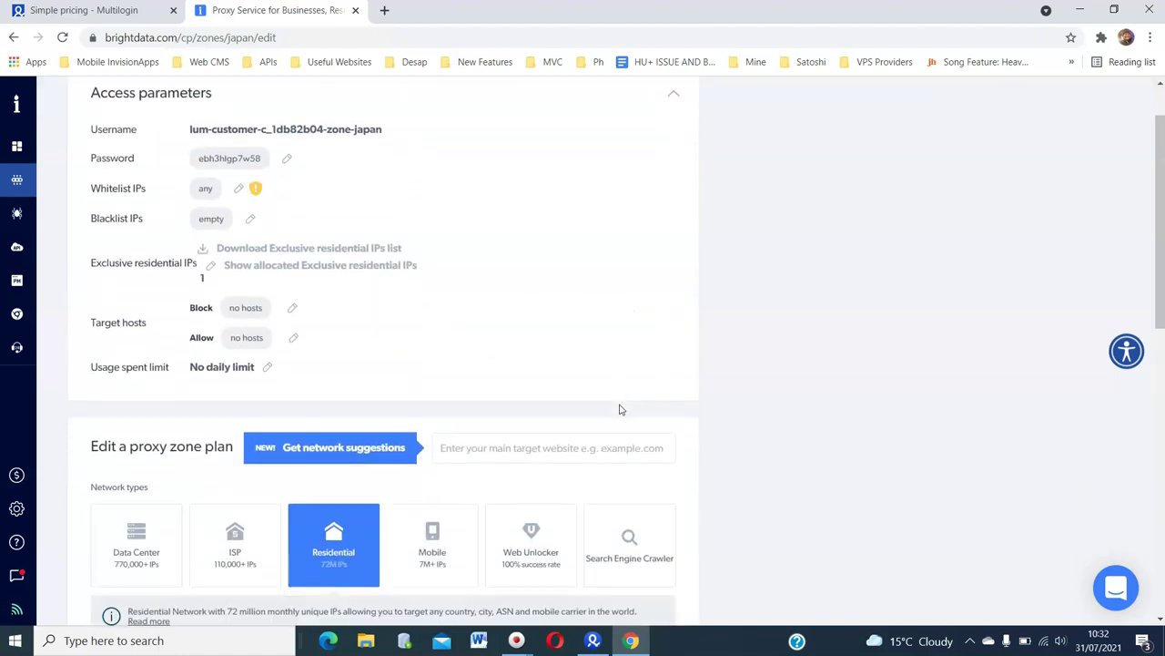
click(203, 244)
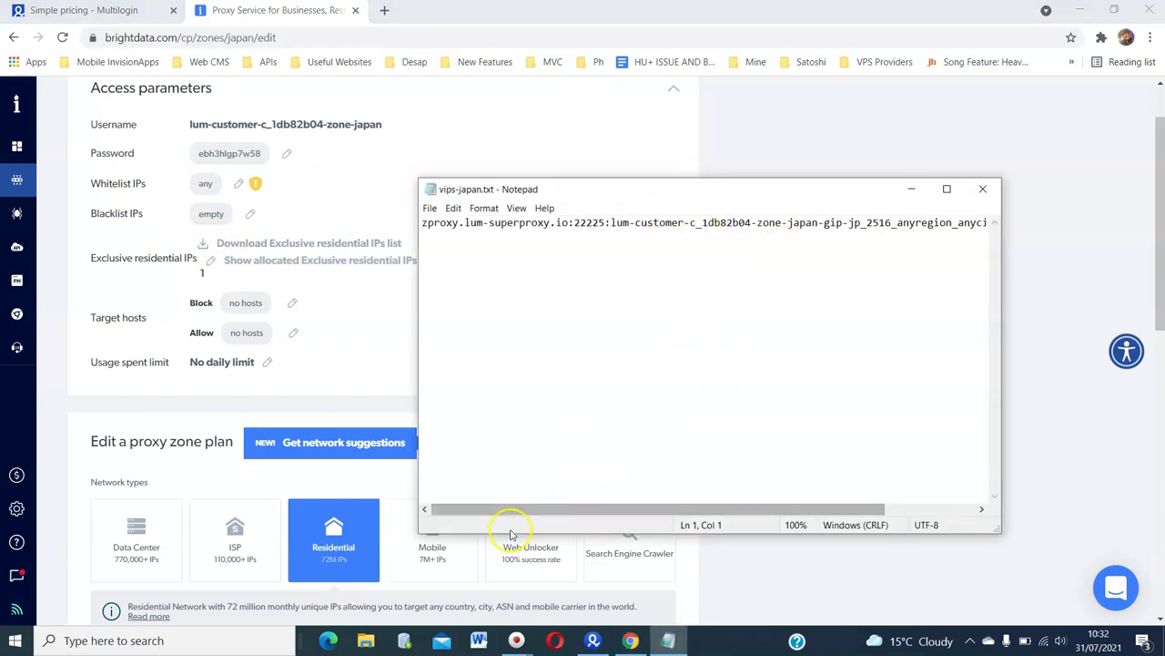
drag(533, 513, 503, 509)
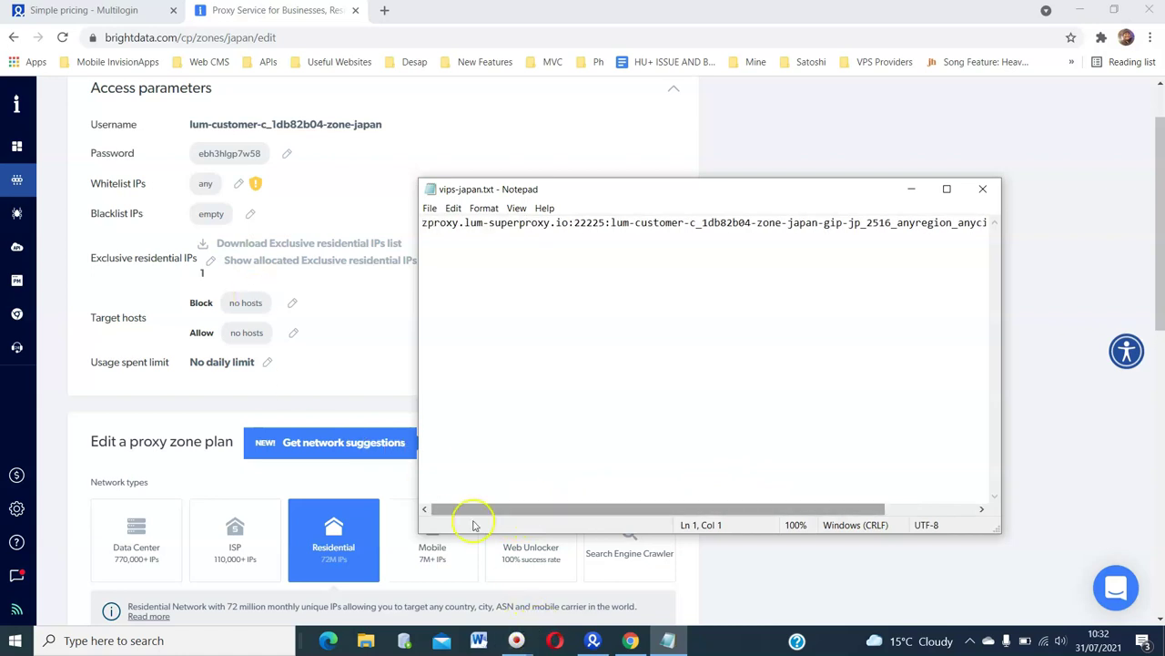
click(593, 645)
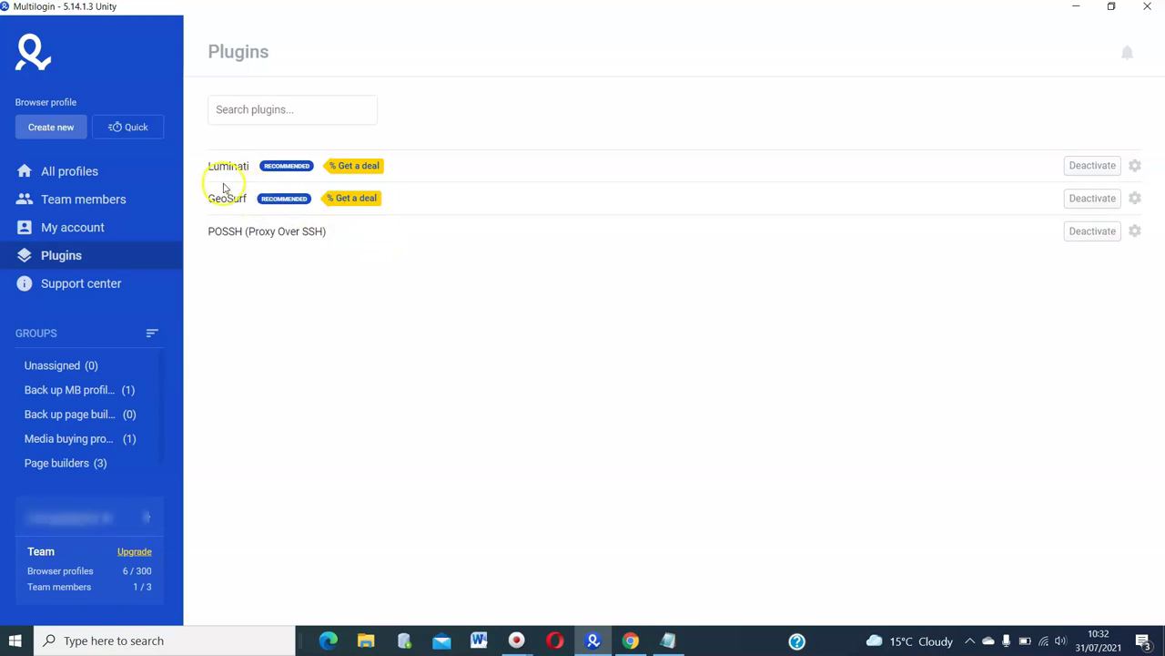
click(248, 171)
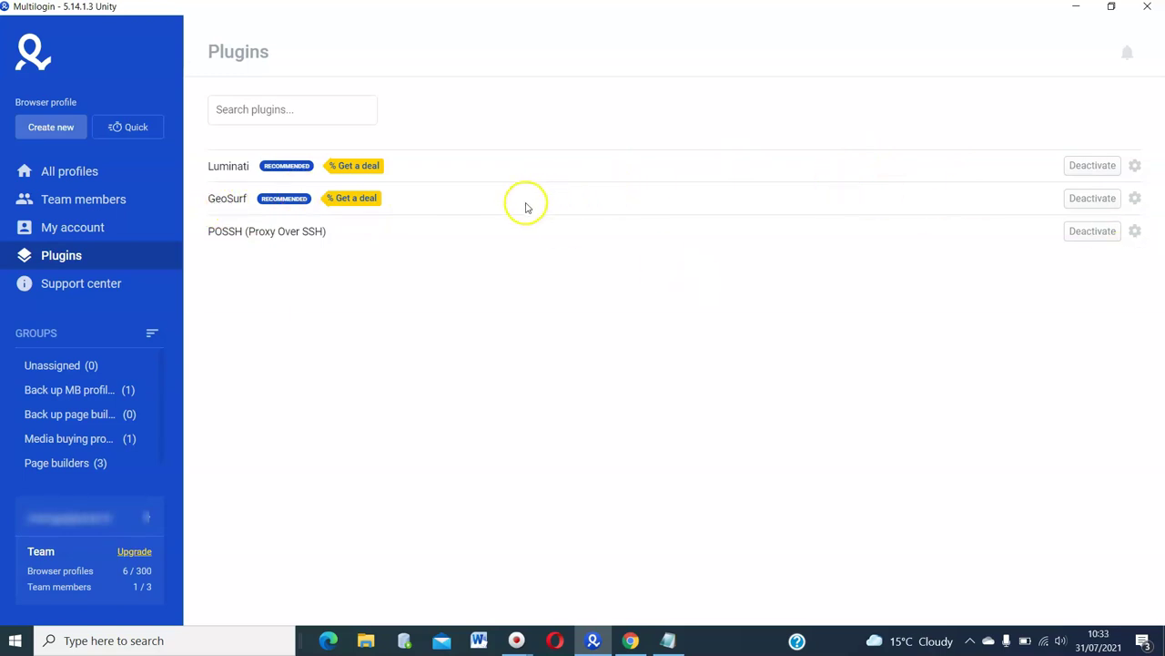
click(298, 113)
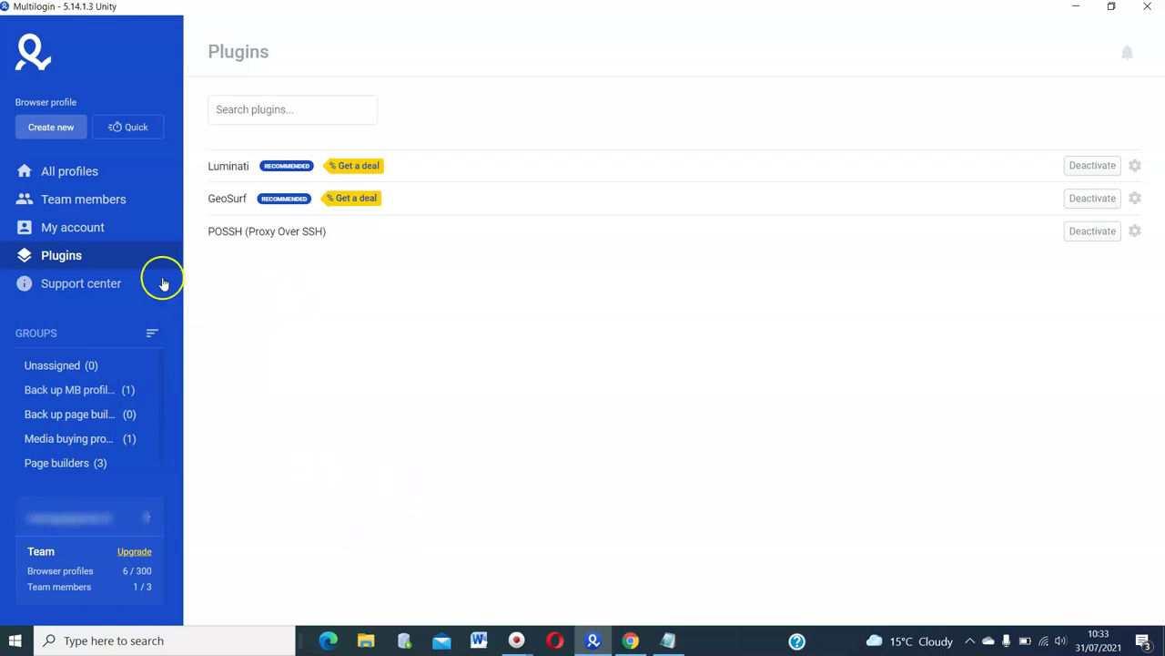
Start a new browser profile named 'J', open its group list, then discard the unfinished draft.
click(45, 133)
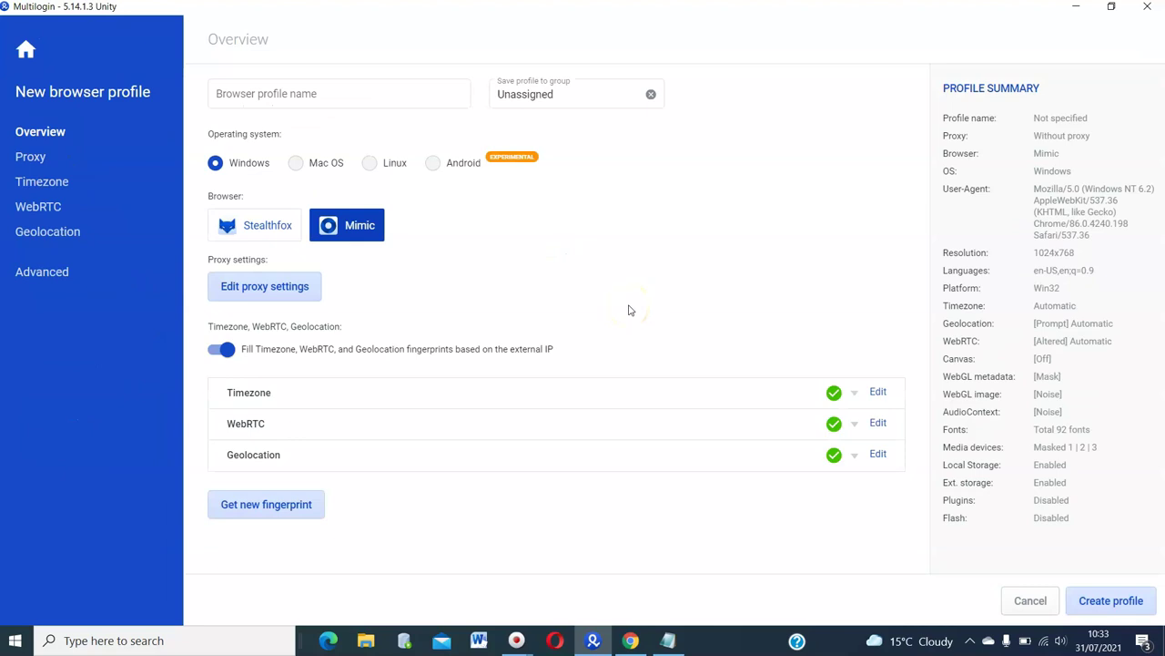
click(306, 98)
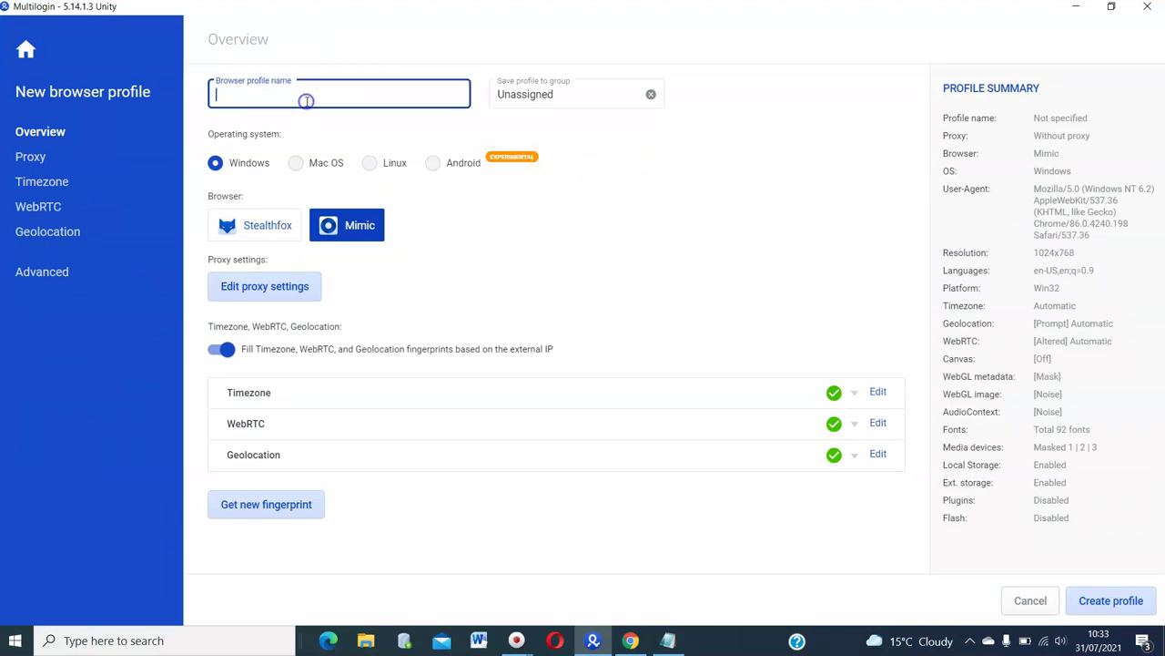
text(Japan-1)
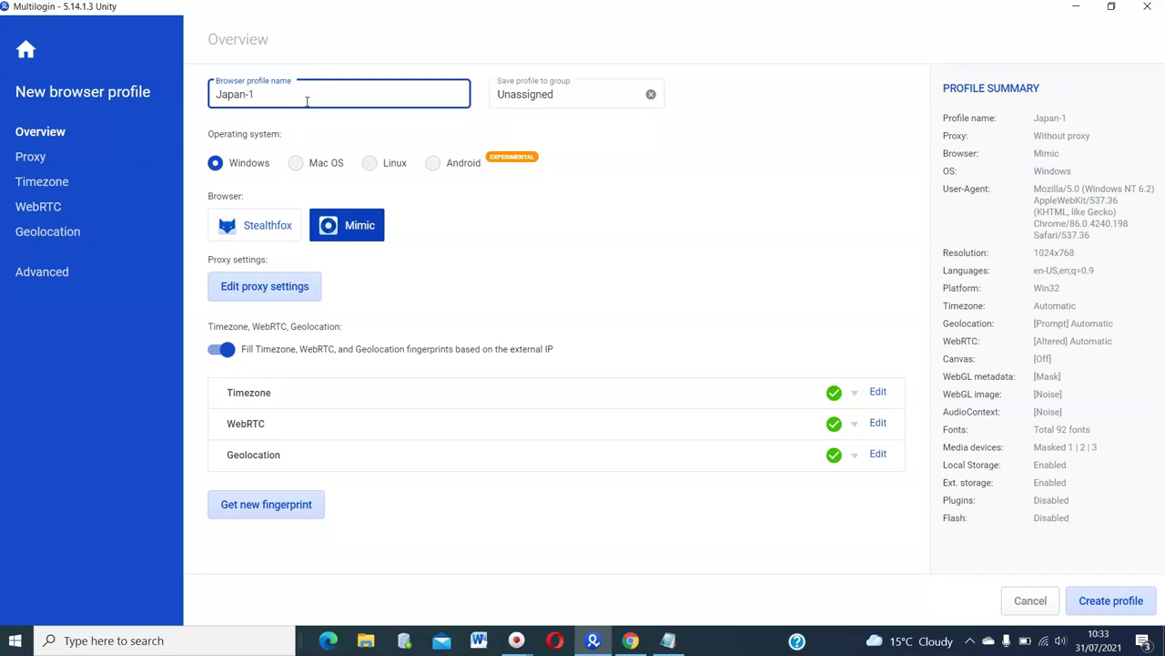
click(549, 107)
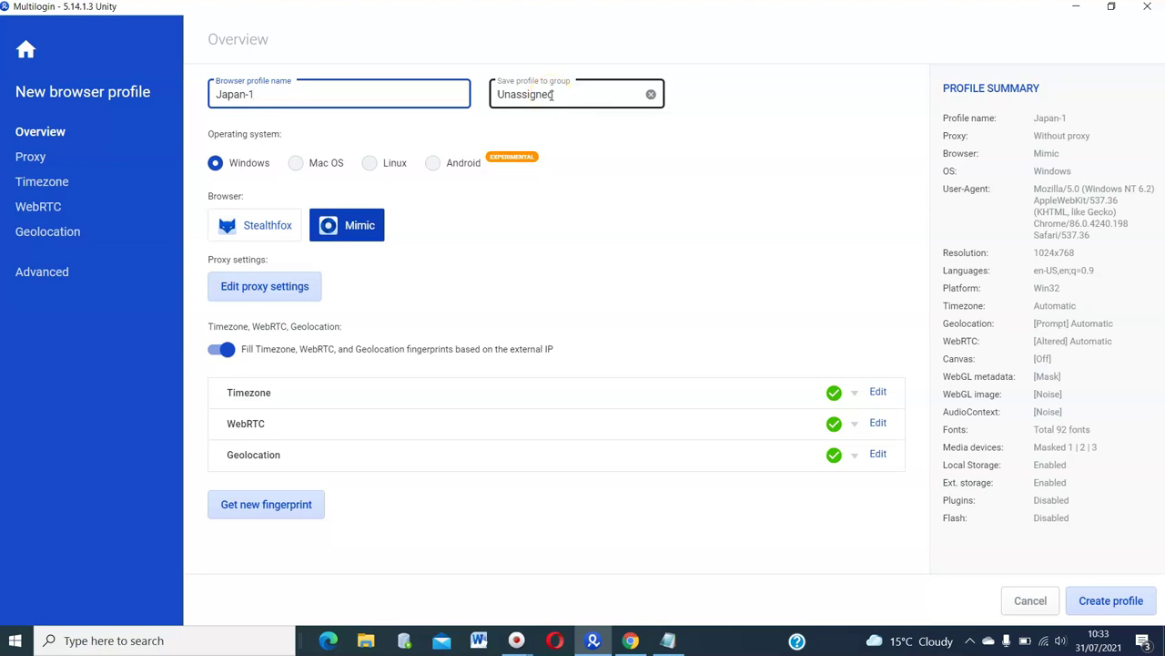
click(551, 95)
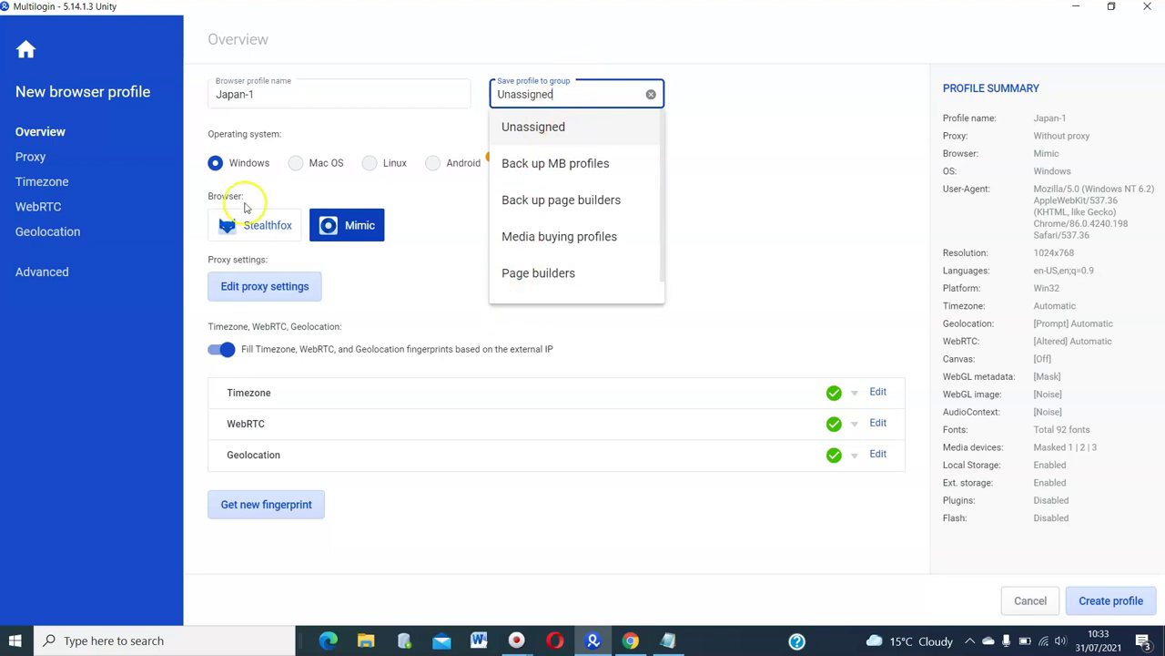
click(27, 53)
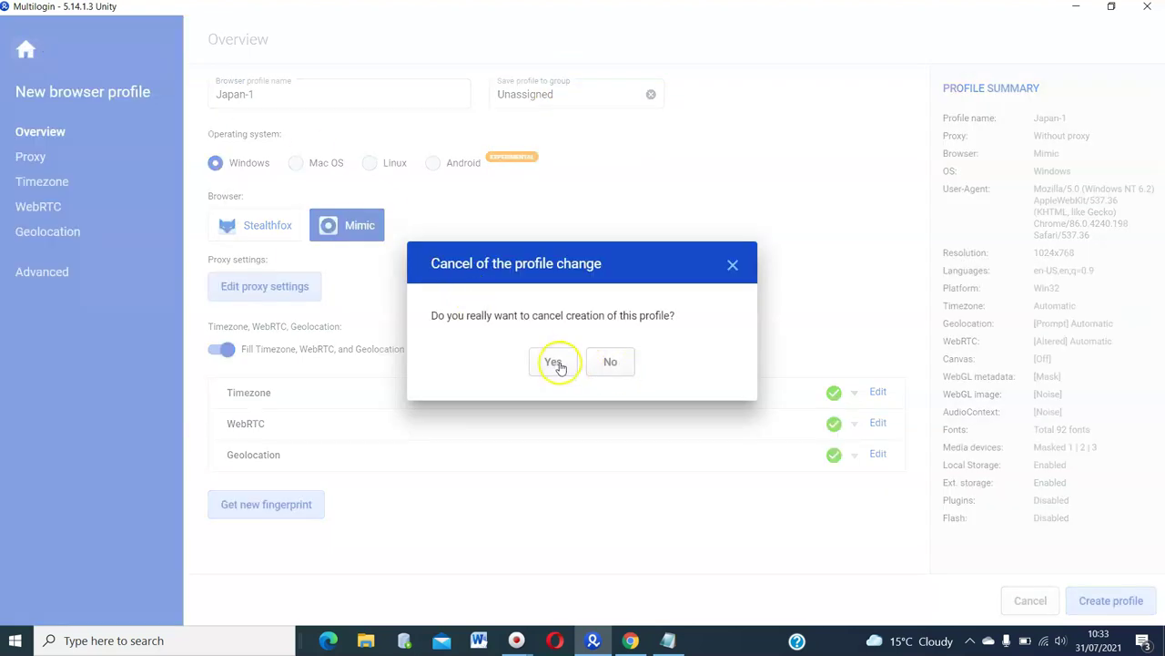
click(555, 362)
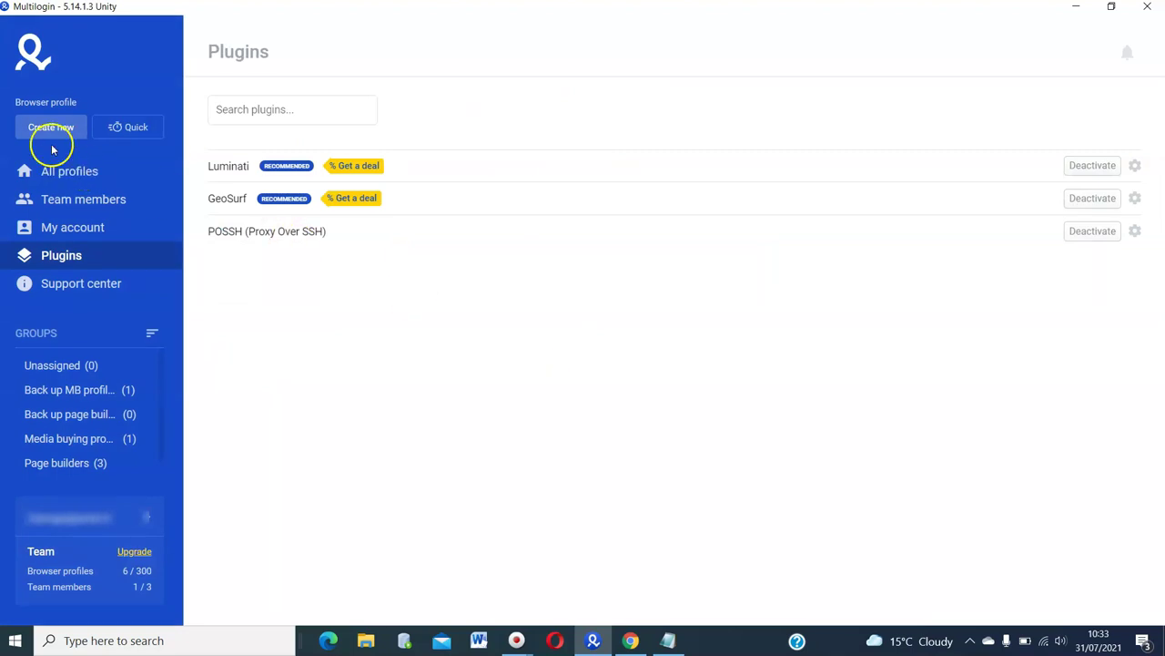
On the Groups page, add an empty profile group named 'Japan'.
click(52, 172)
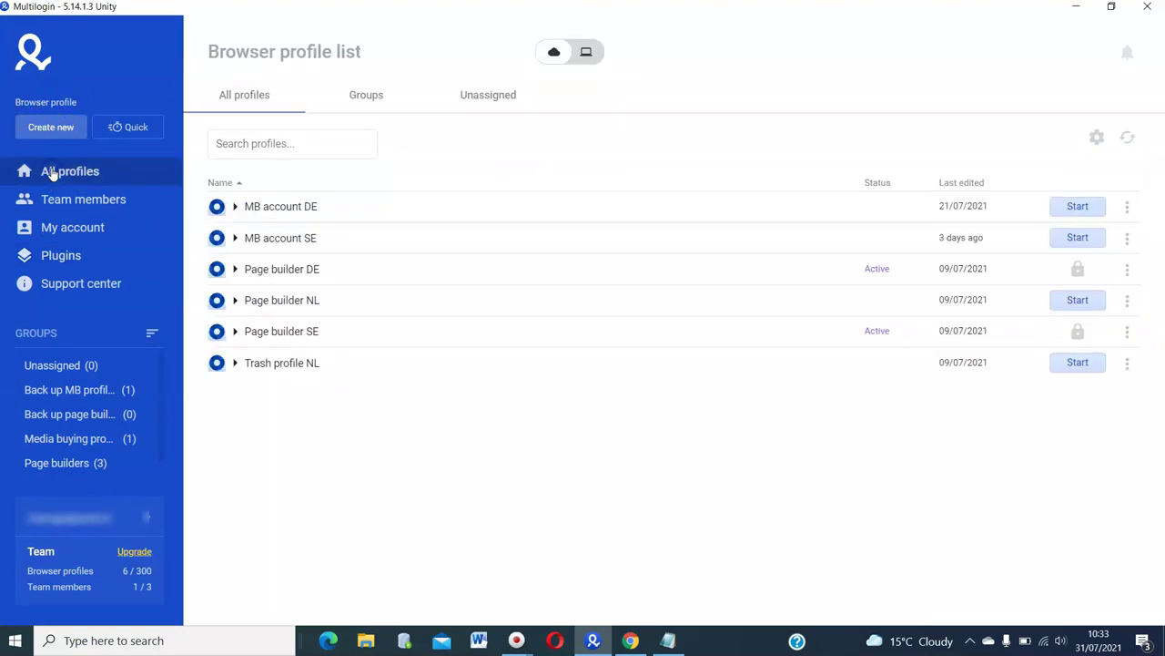
click(361, 95)
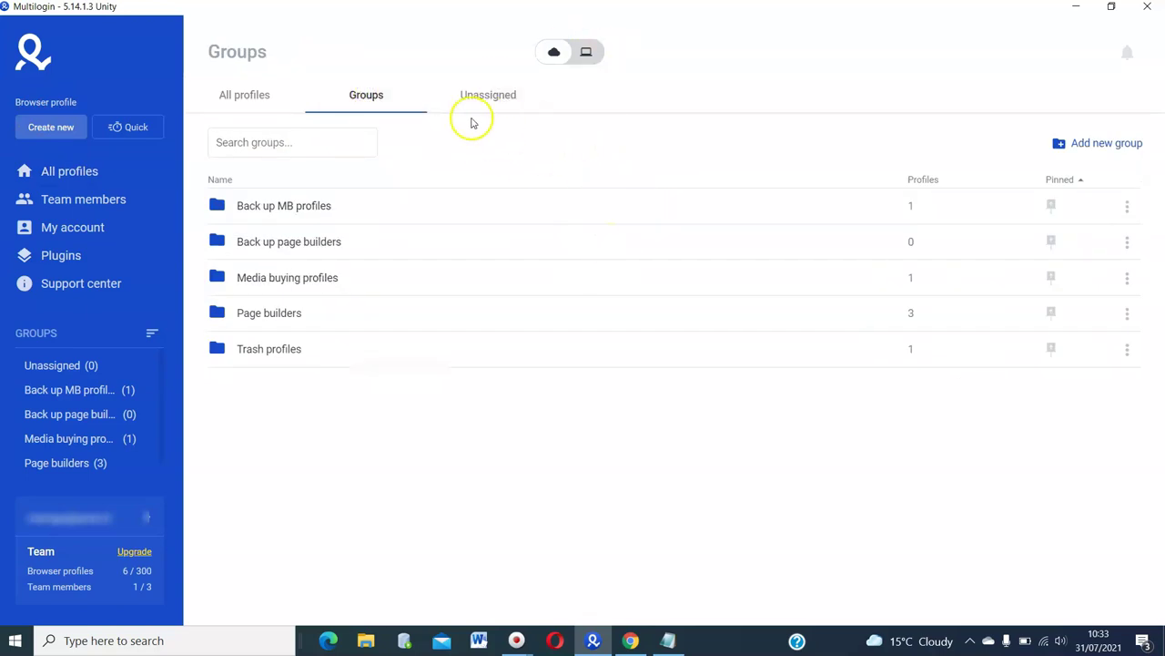
click(1098, 146)
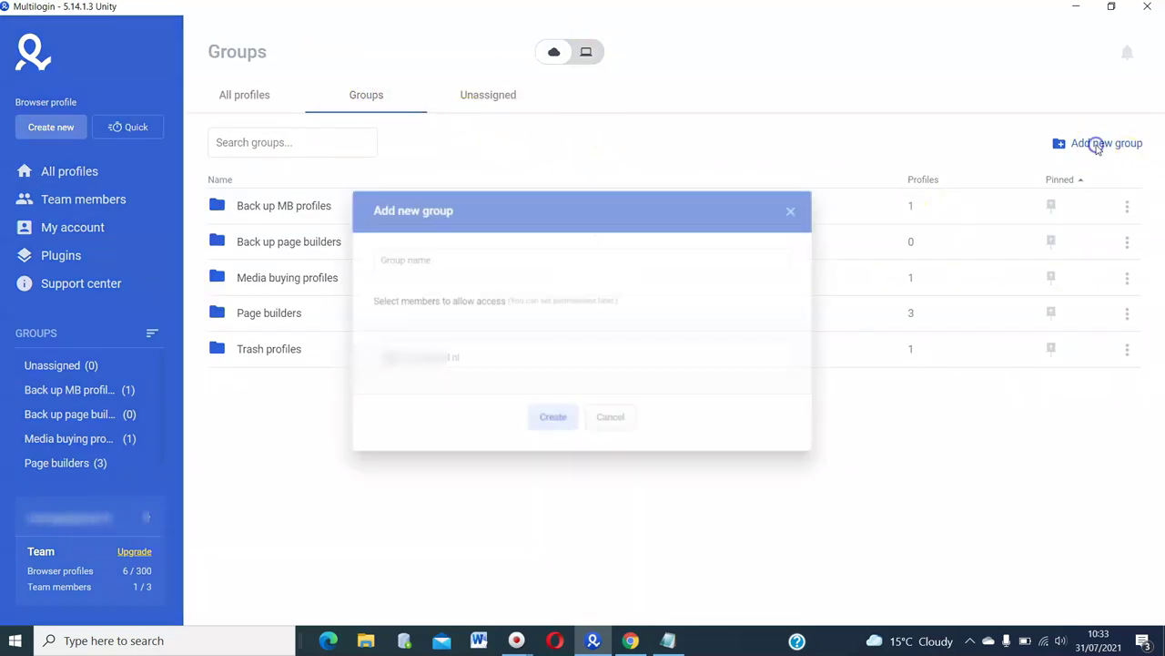
click(807, 264)
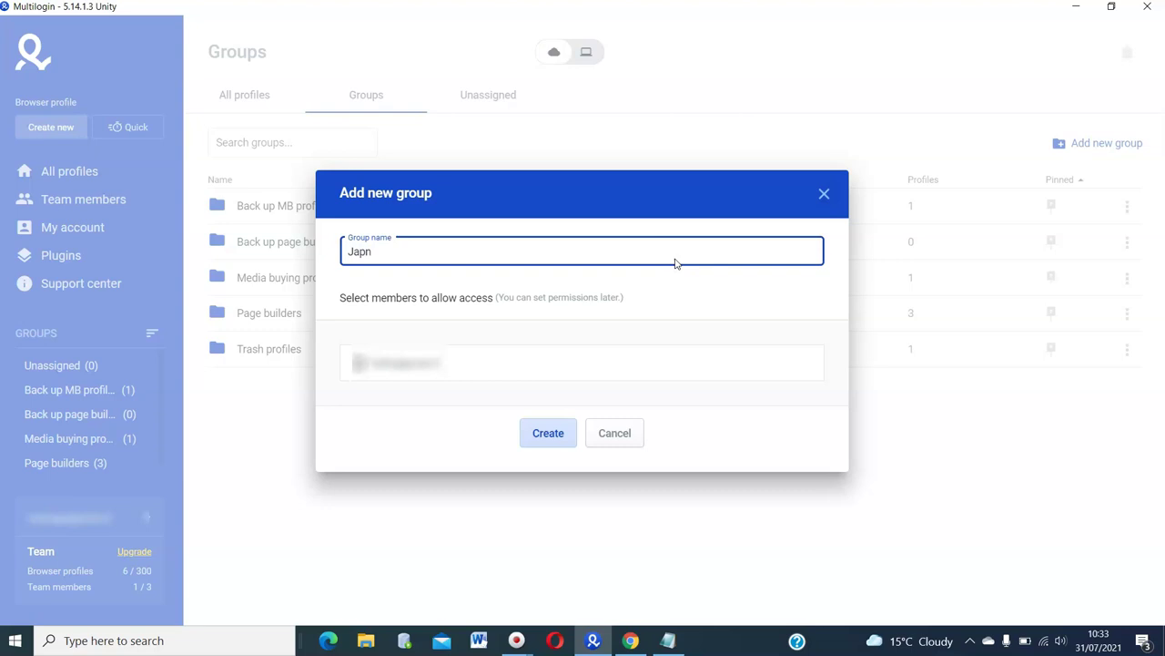
click(703, 268)
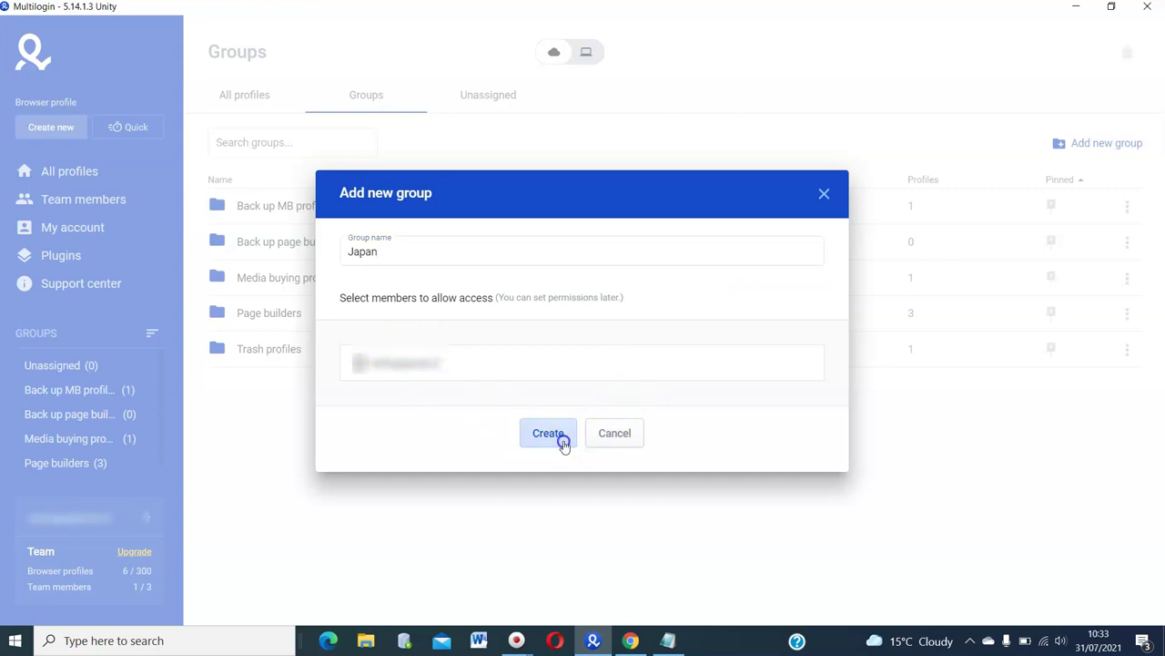
click(550, 433)
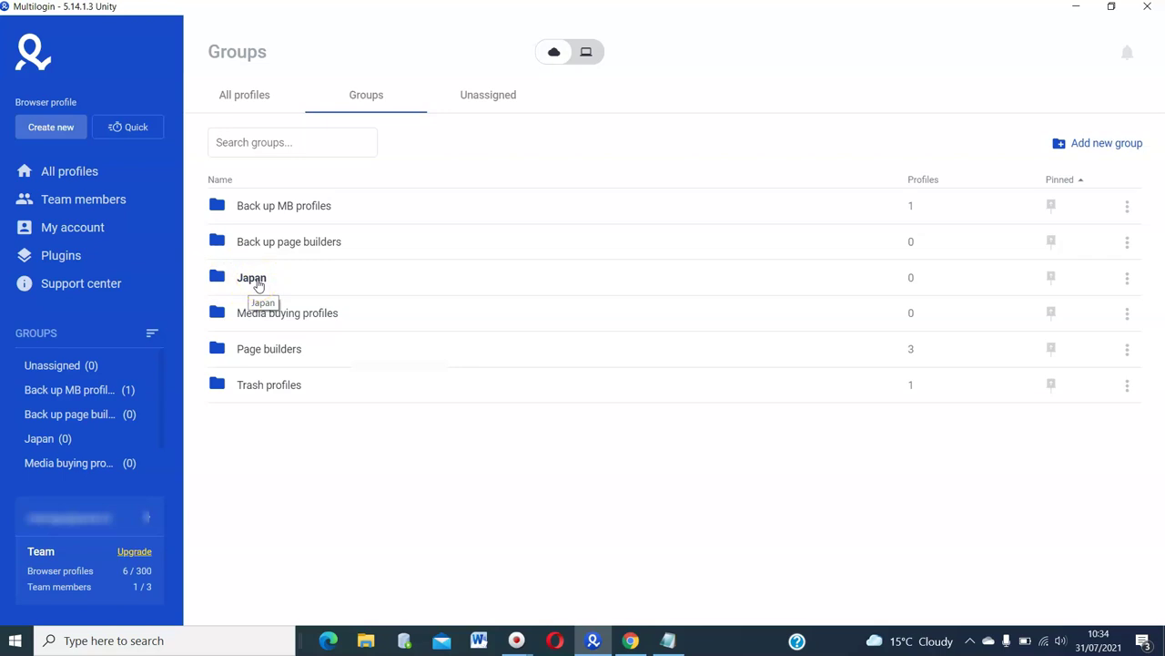
Start a new browser profile named 'Japan-1' saved to the Japan group.
click(52, 127)
click(342, 94)
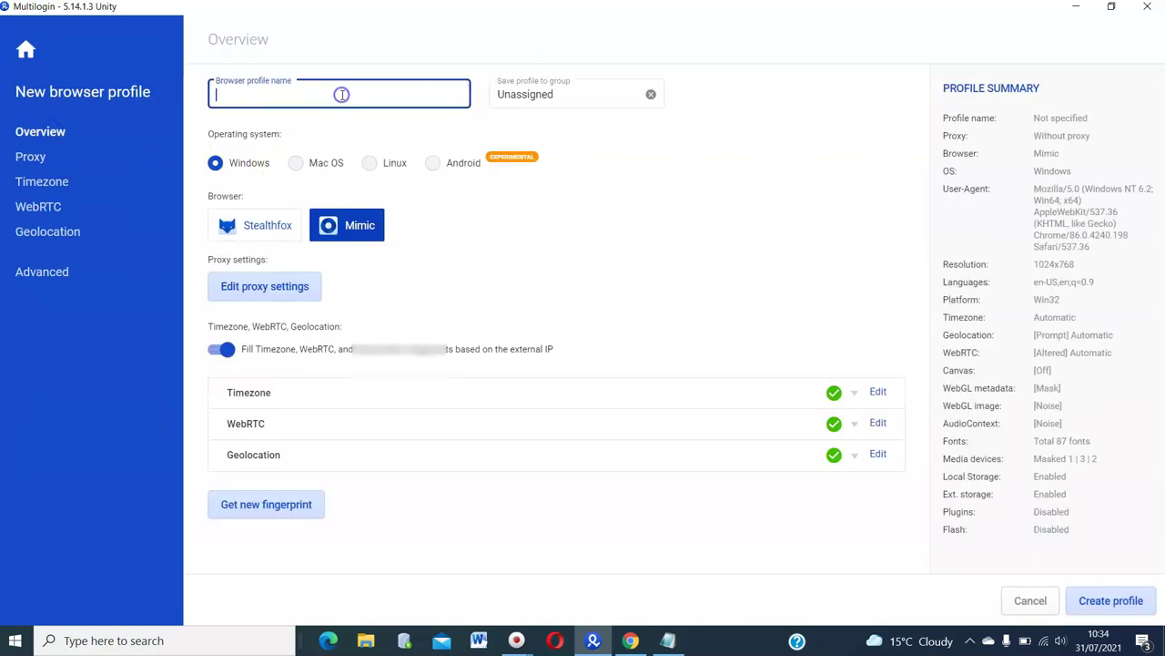
text(japan)
click(235, 94)
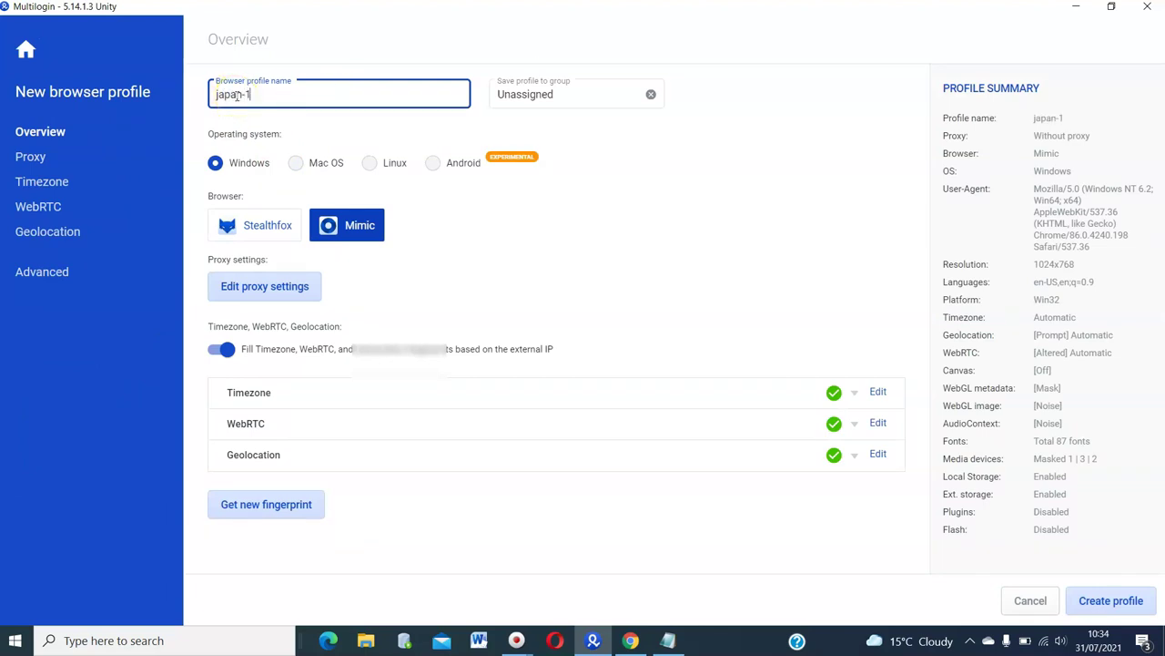
click(215, 92)
click(552, 95)
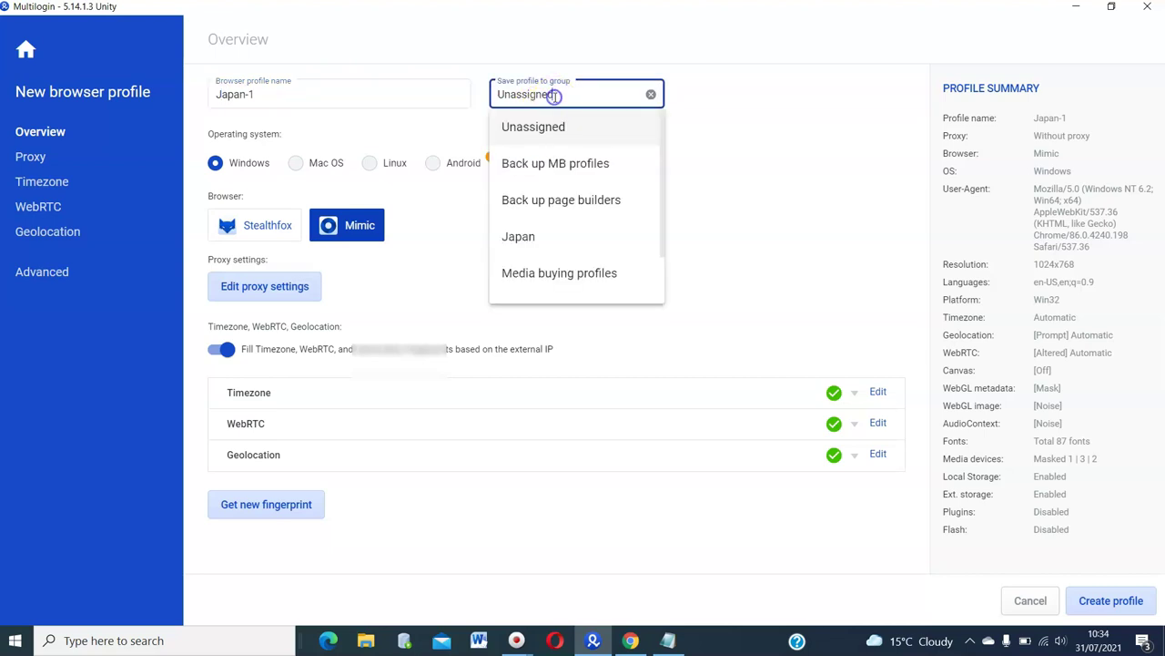
click(528, 237)
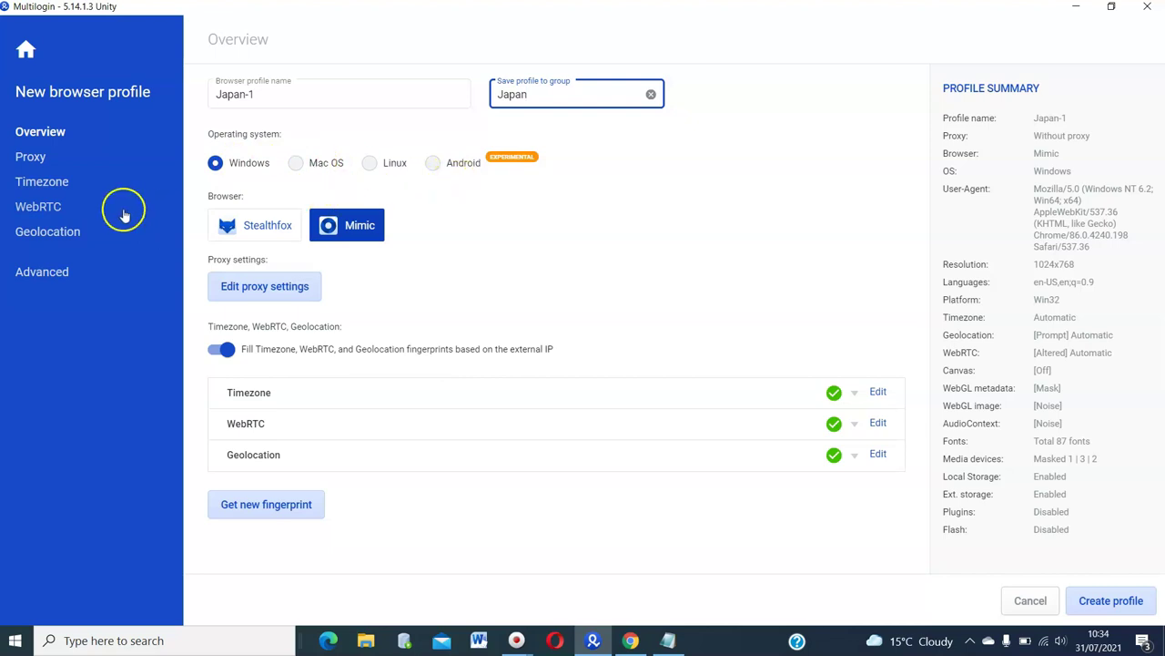
Keep Windows as the OS and Mimic as the browser, then go to proxy settings.
click(252, 169)
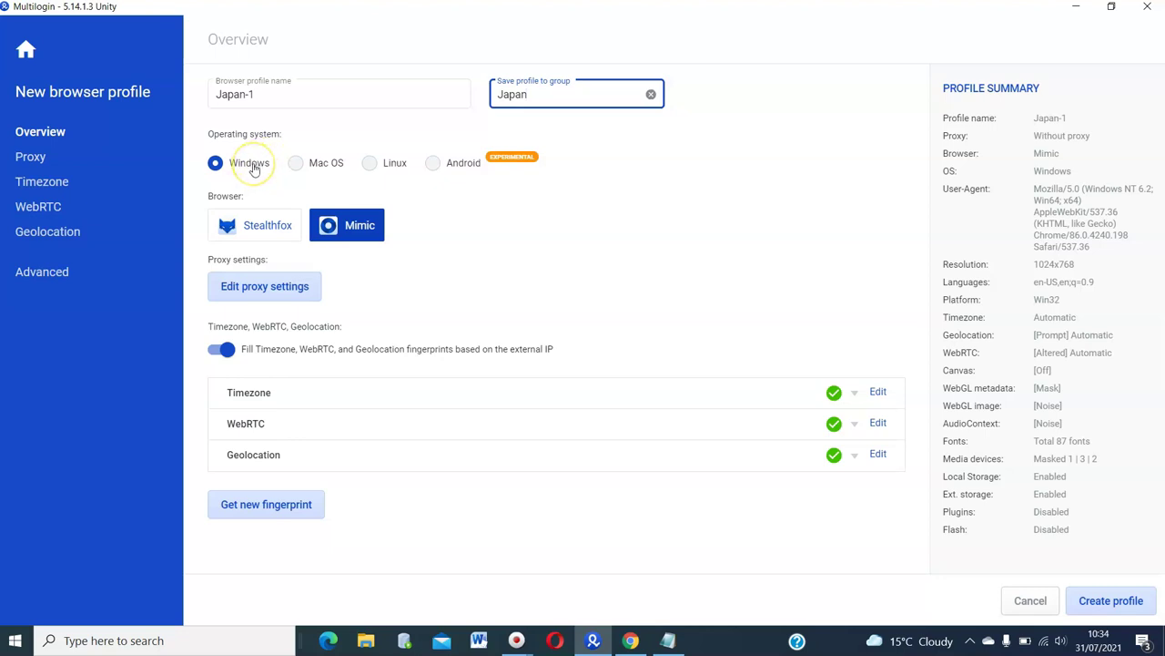
click(254, 169)
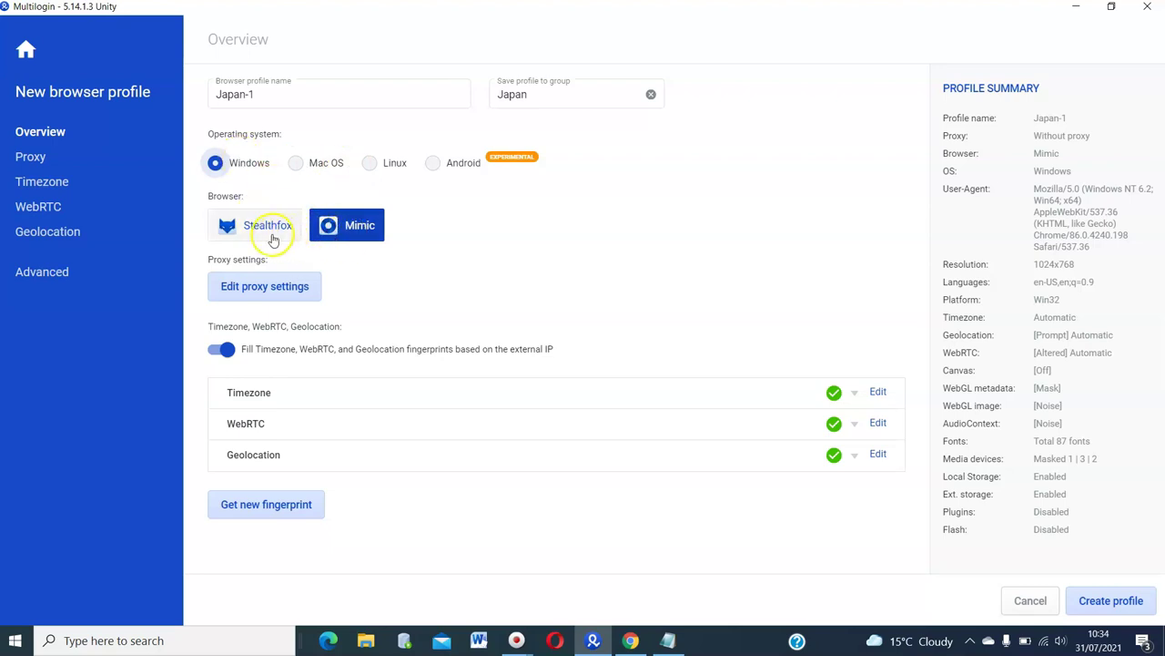
click(337, 228)
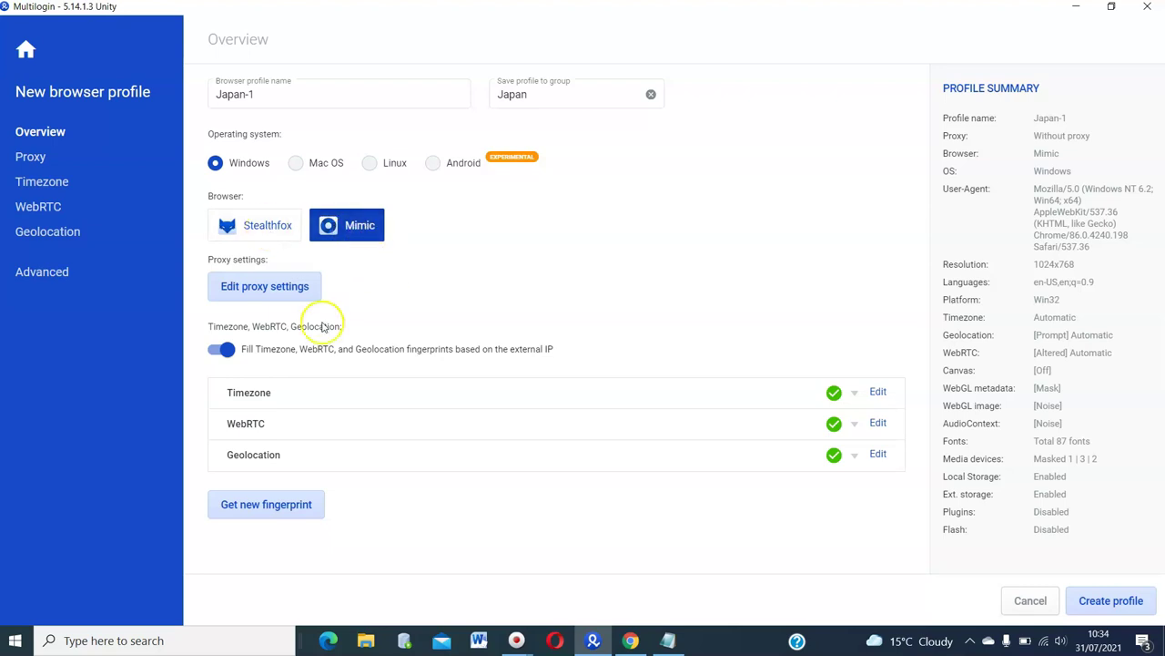
click(296, 296)
Set the proxy connection type to Luminati and the proxy type to HTTP.
click(291, 296)
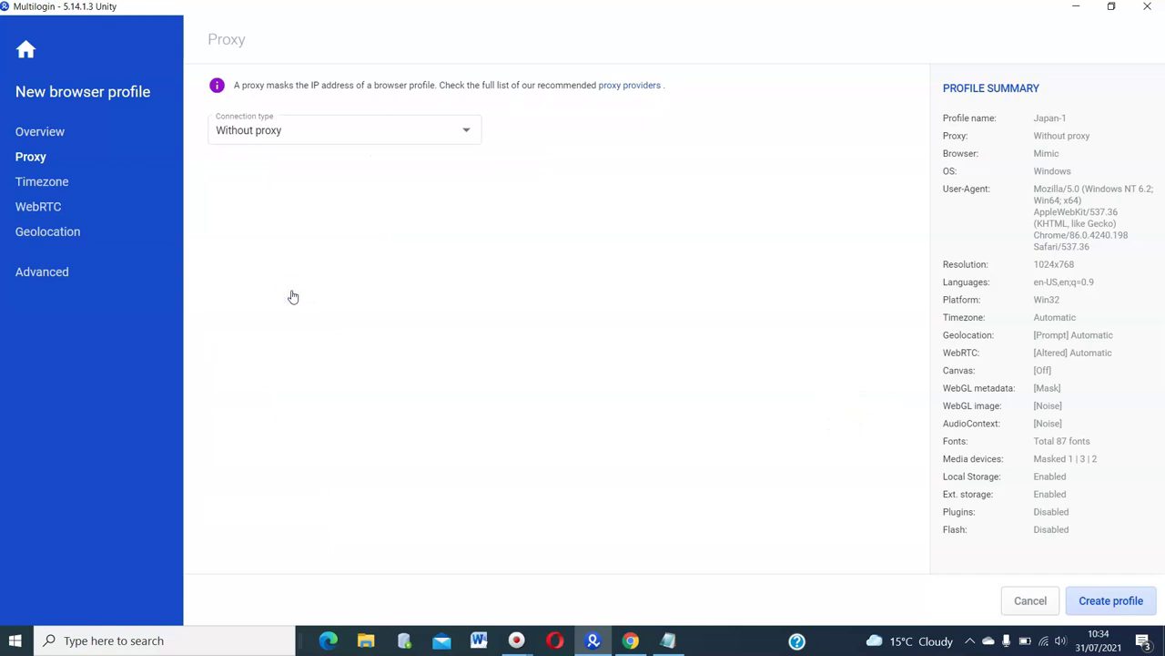
click(324, 128)
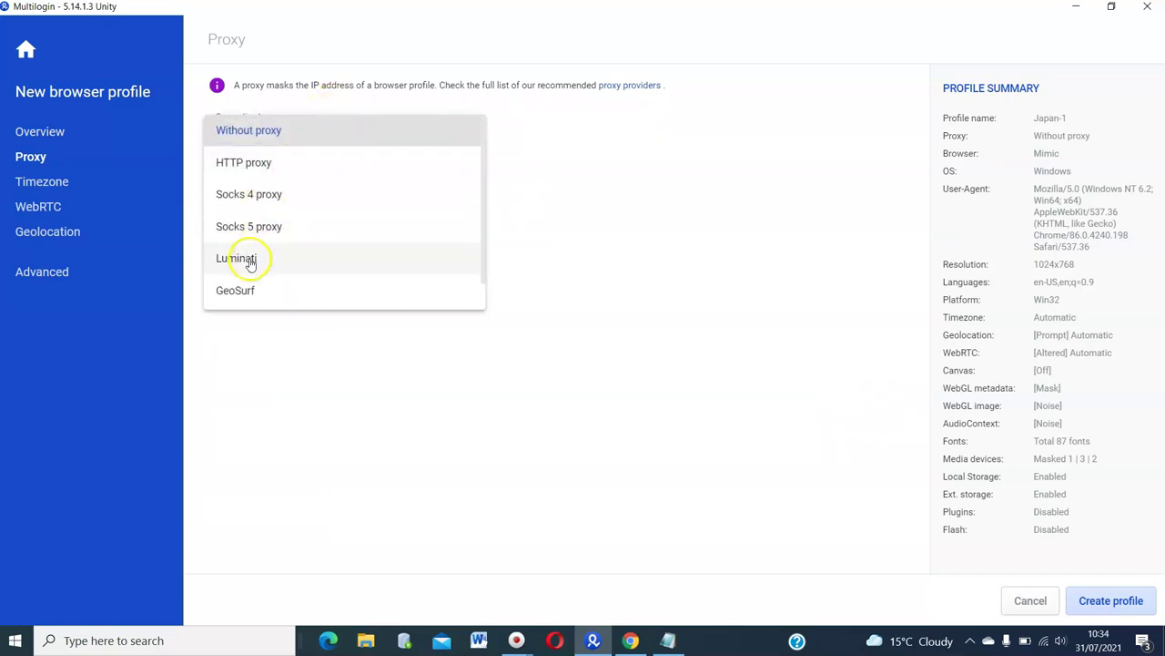
click(251, 263)
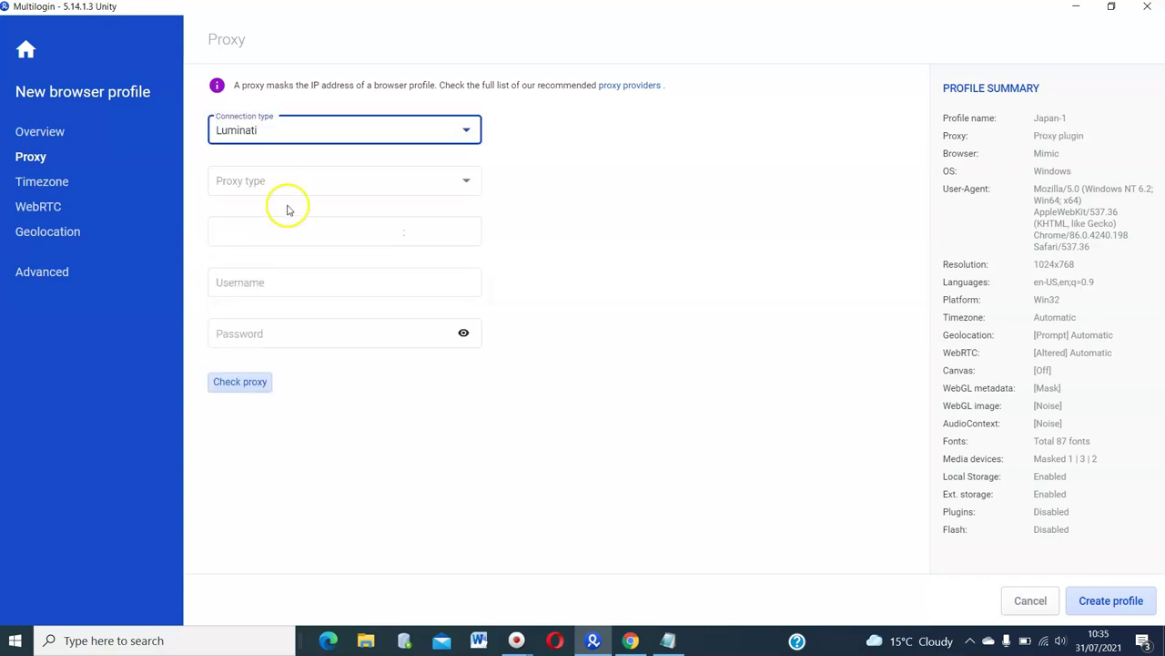
click(299, 188)
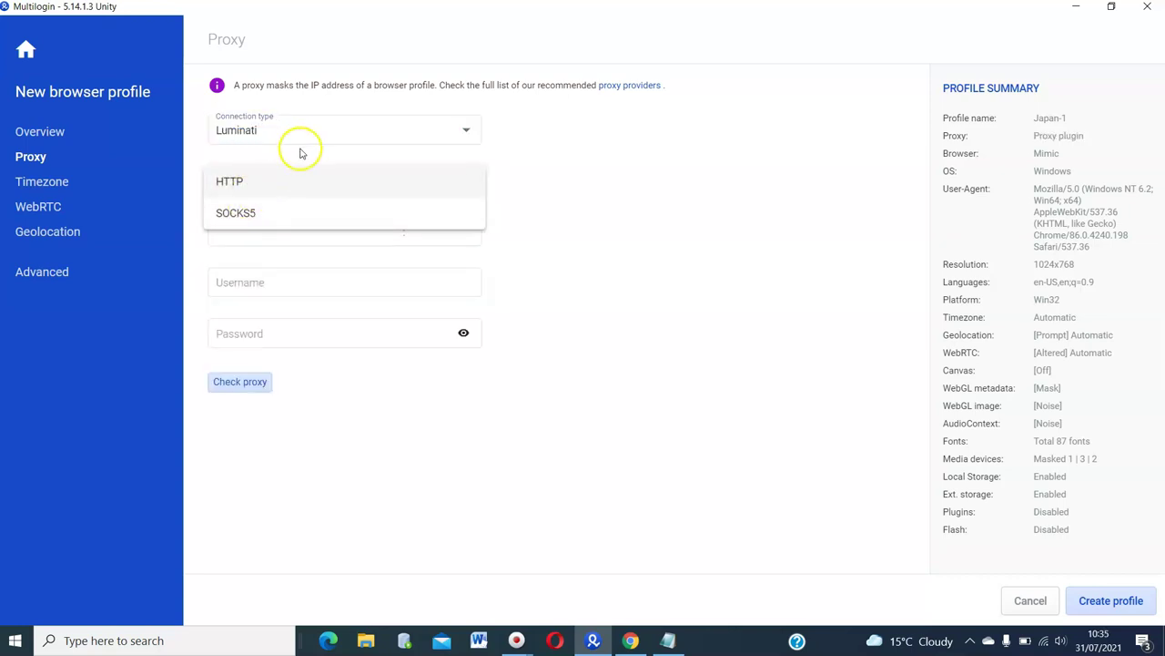
click(265, 191)
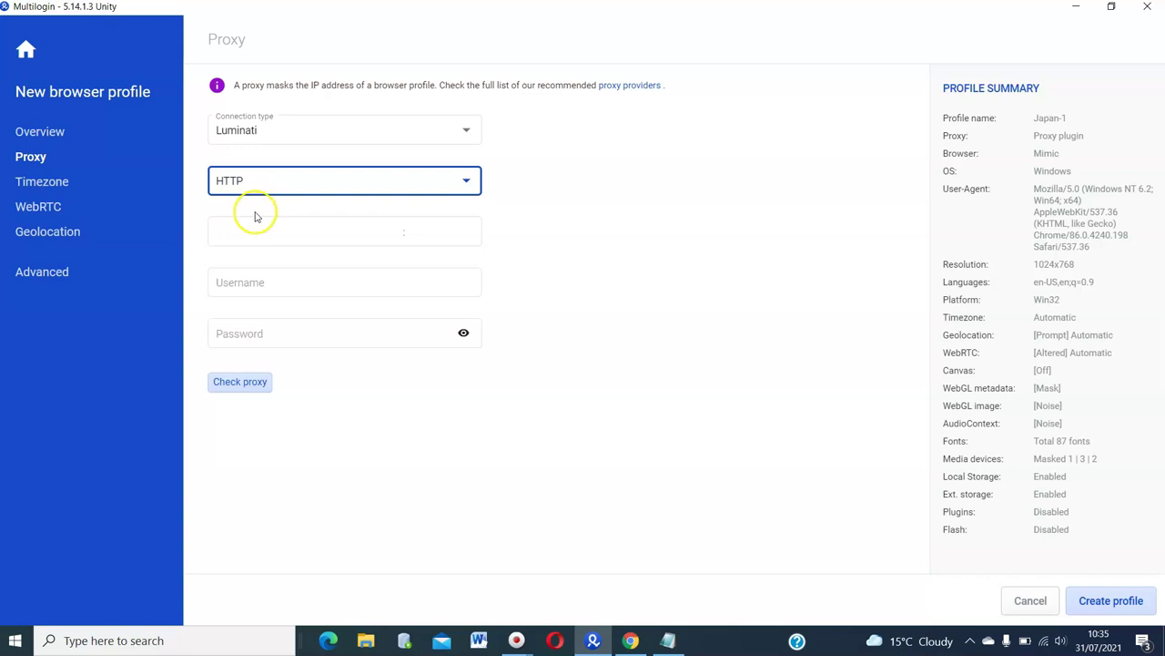
Paste host zproxy.lum-superproxy.io from Notepad and ready the port field for 22225.
click(250, 232)
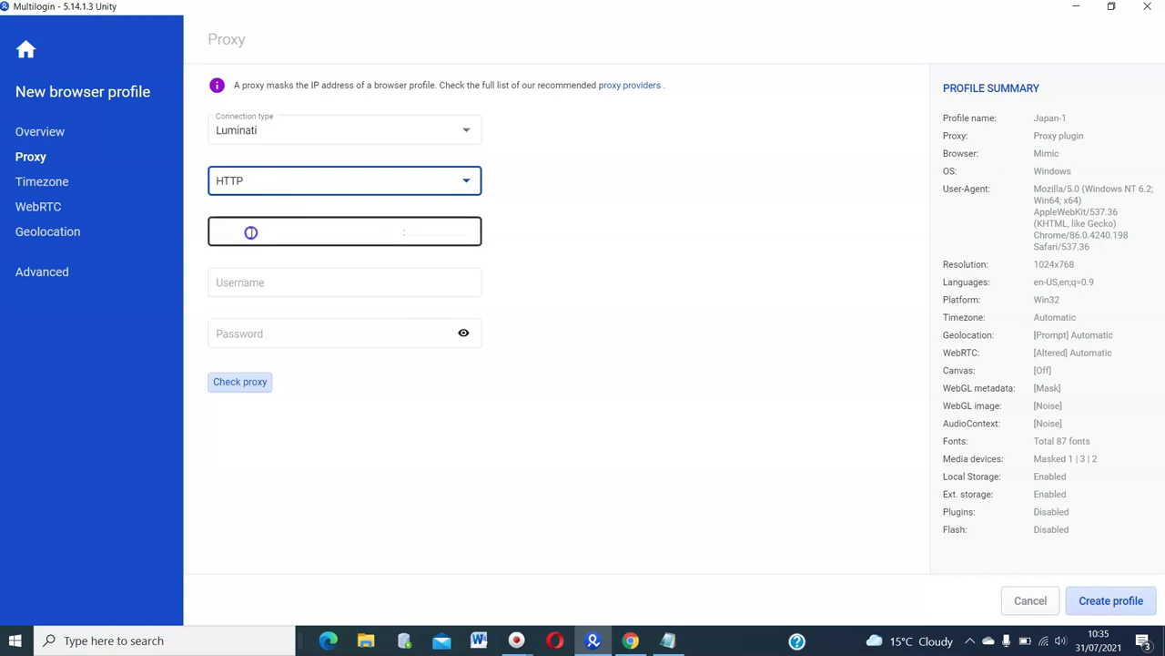
click(671, 641)
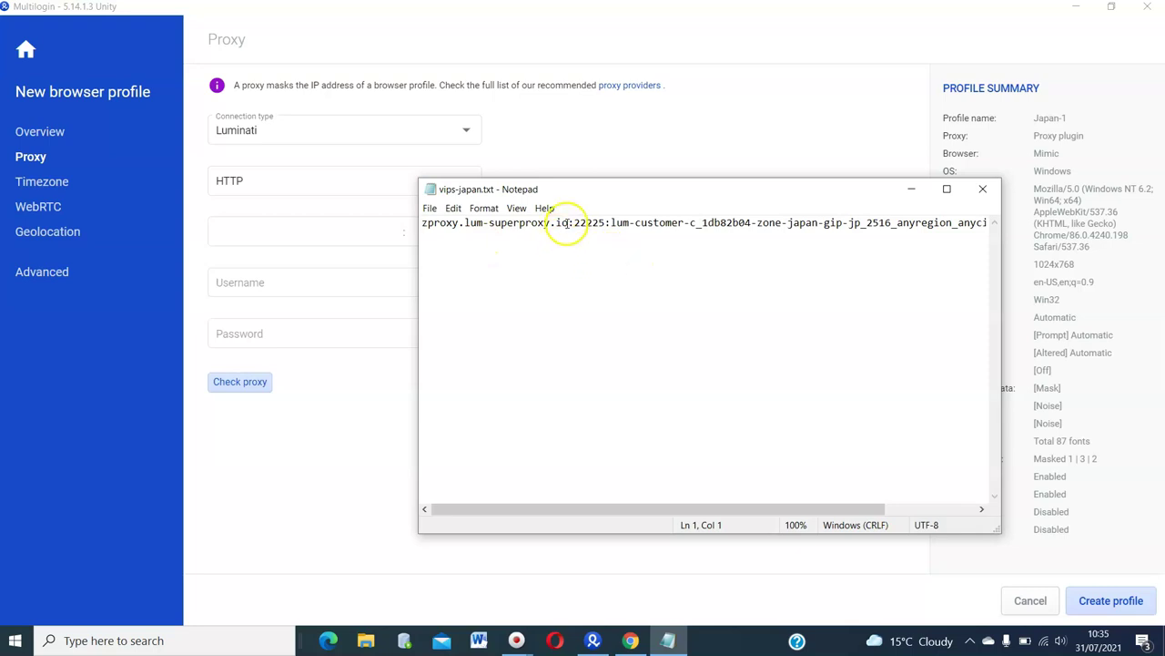
drag(569, 224, 420, 229)
key(ctrl+c)
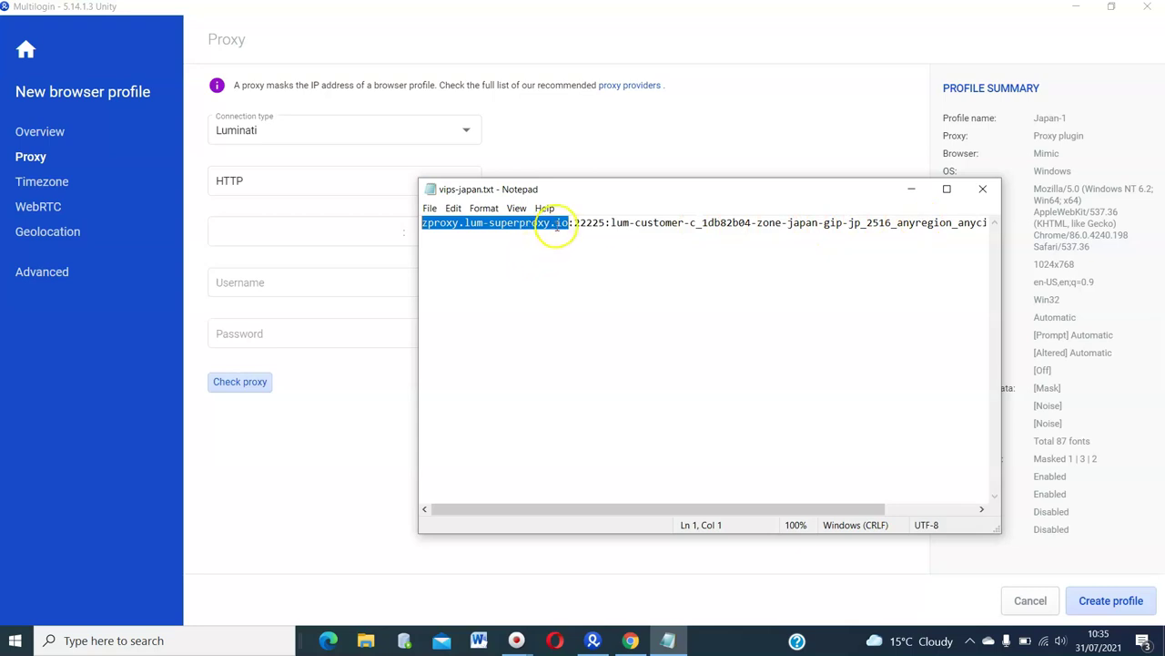
click(288, 242)
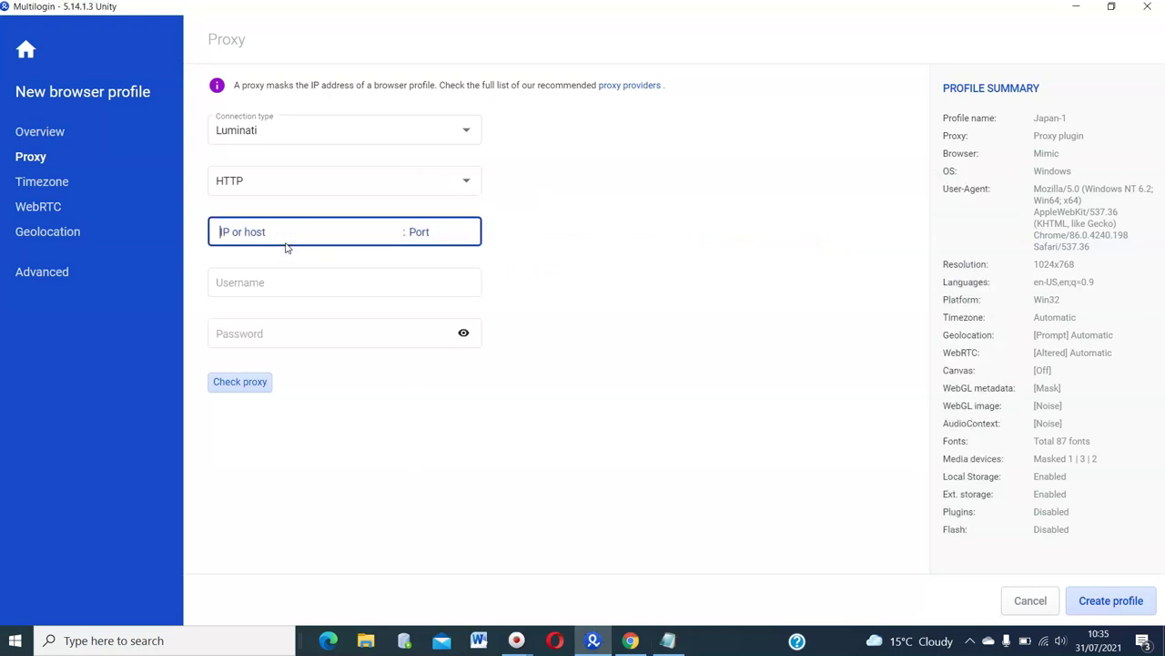
key(ctrl+v)
click(421, 232)
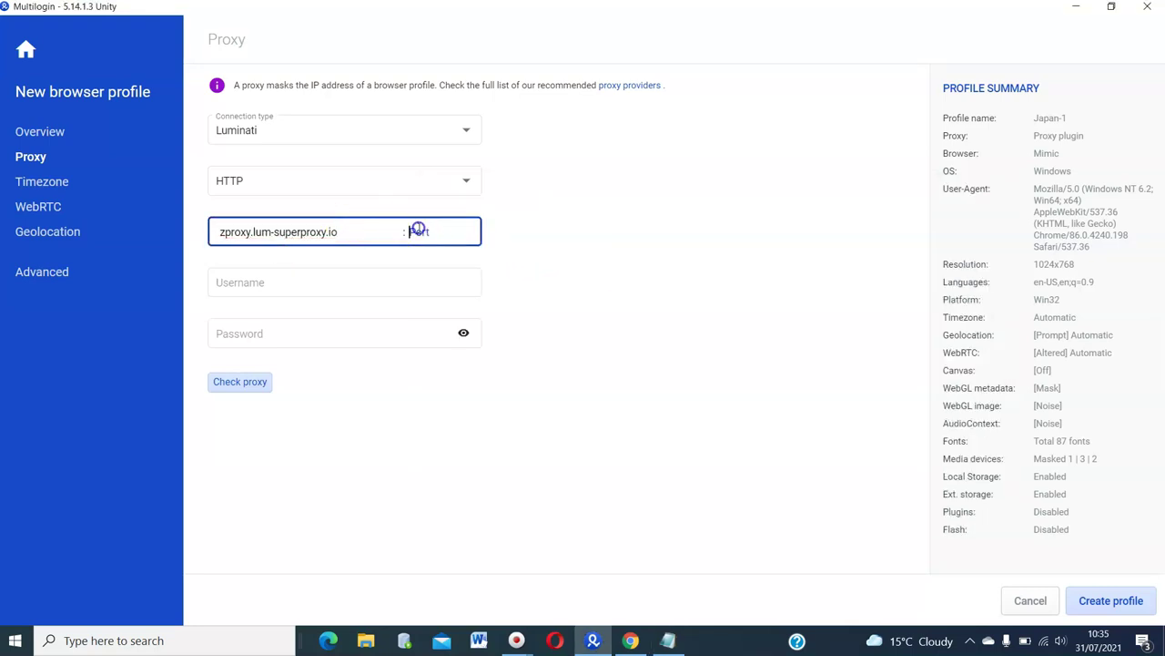
click(668, 640)
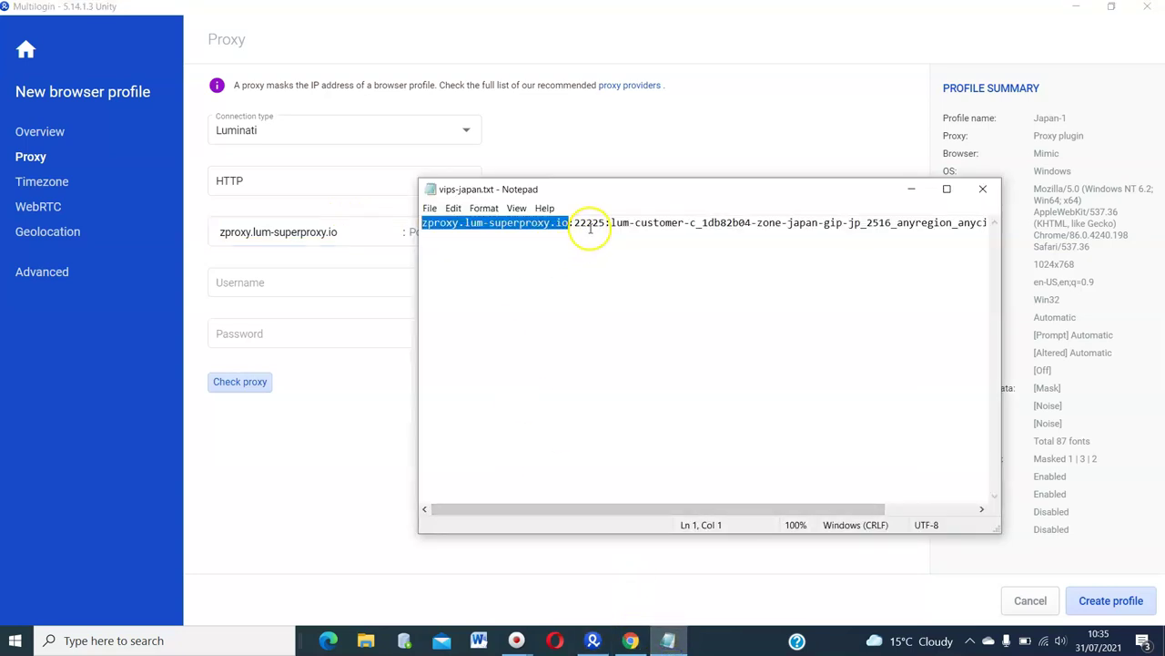
click(403, 393)
click(422, 230)
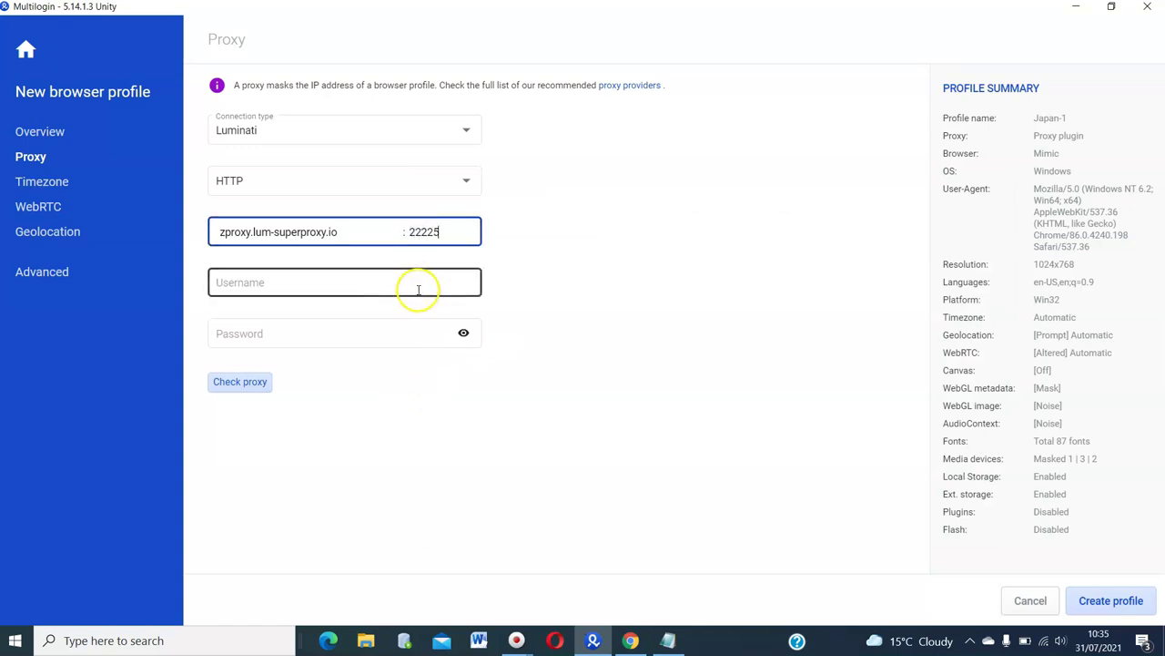
Paste the Japan zone's username and password from Notepad and run a passing proxy check (JP, Asia/Tokyo).
click(669, 640)
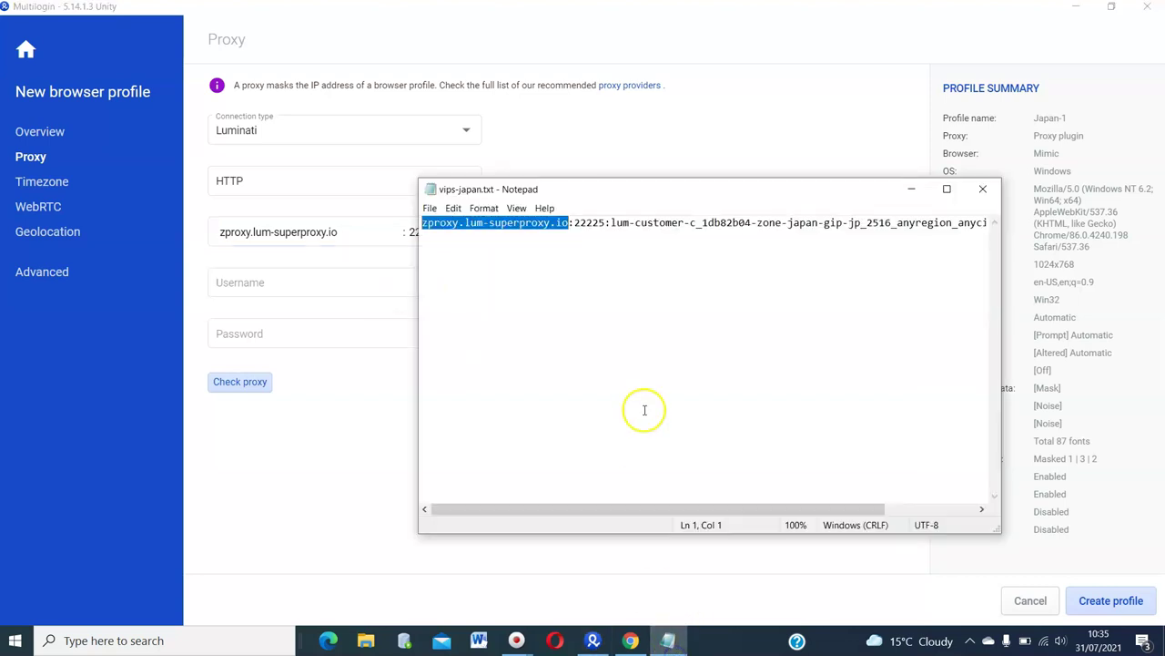
drag(611, 222, 905, 238)
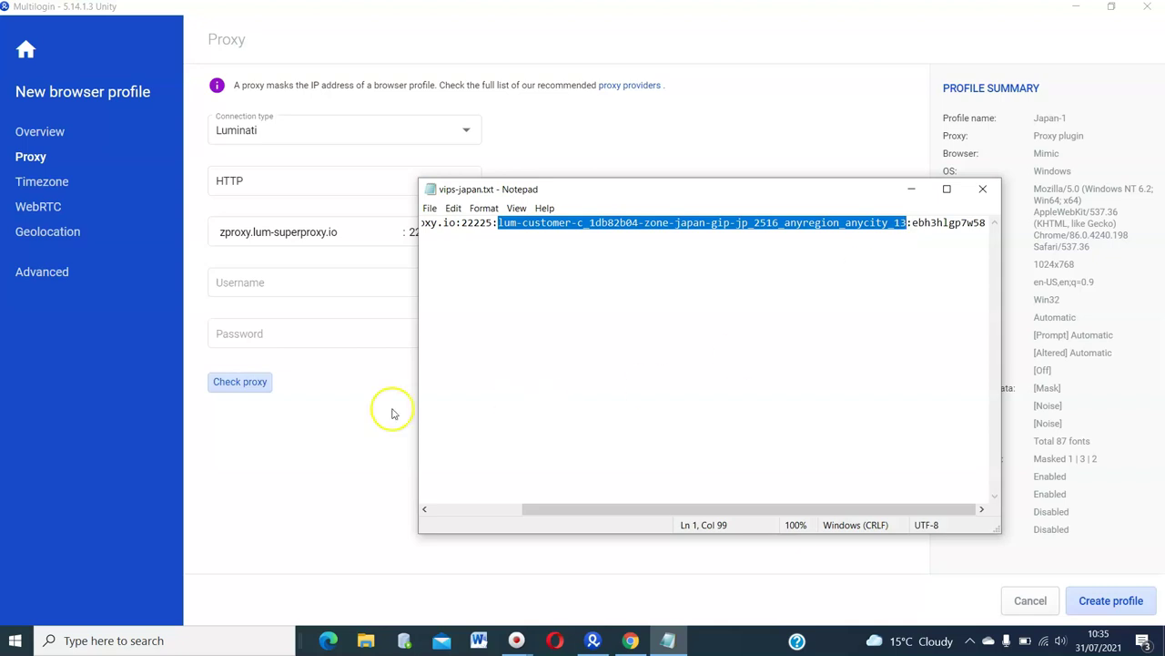
click(281, 283)
key(ctrl+v)
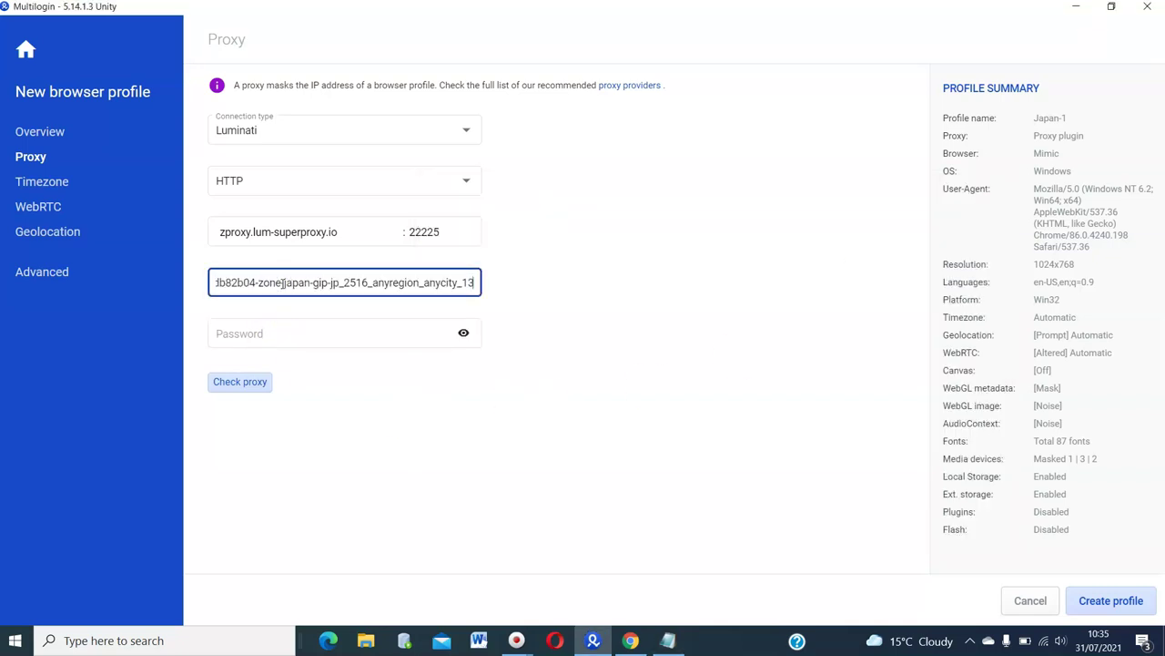
click(669, 640)
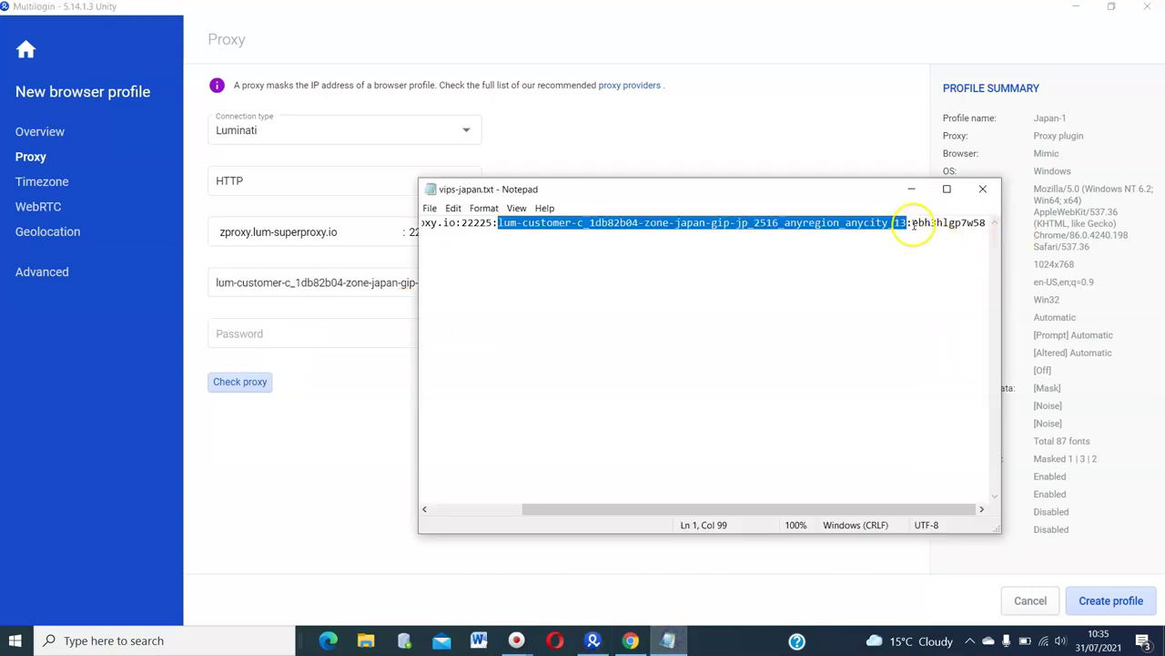
drag(913, 225, 979, 232)
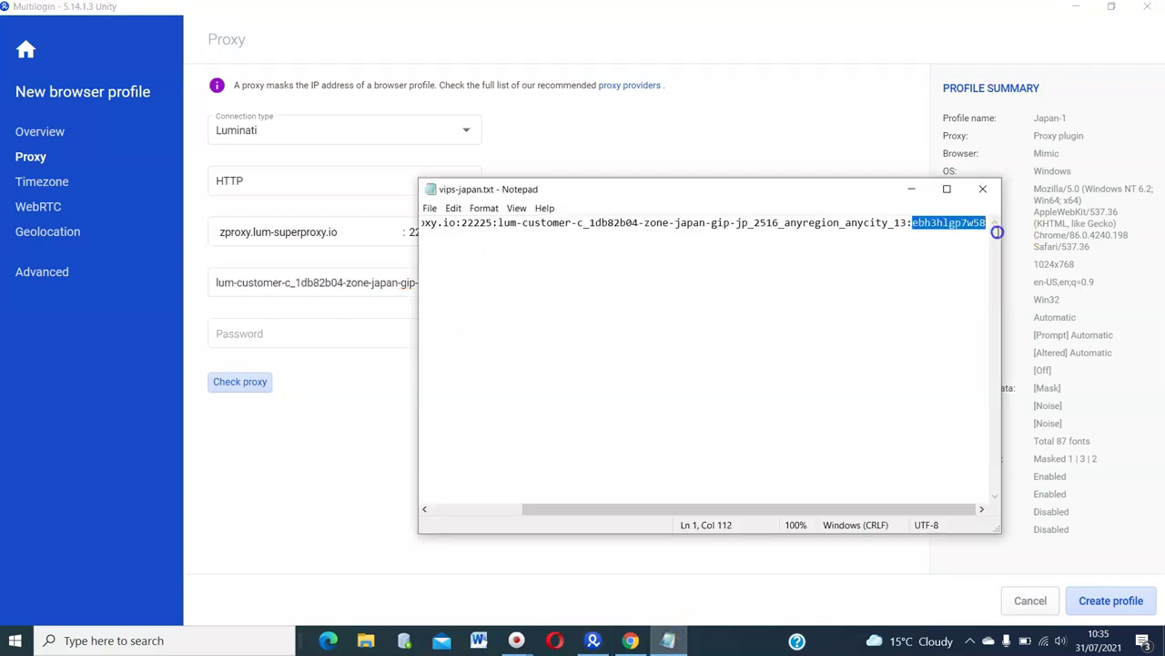
click(345, 334)
key(ctrl+v)
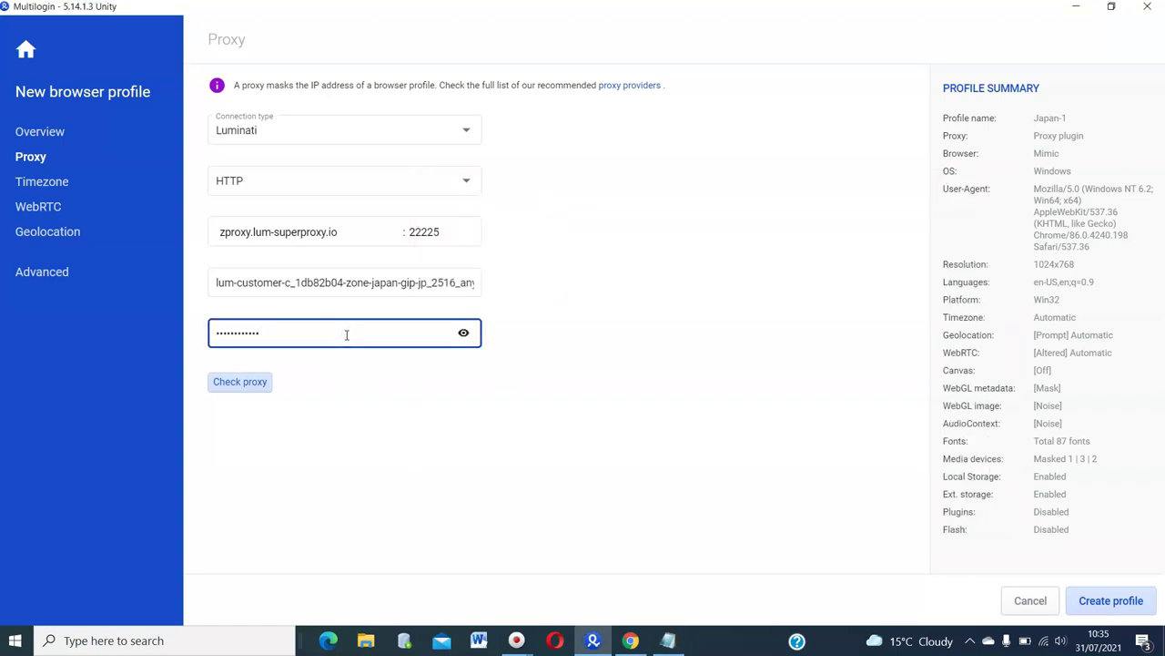
click(255, 387)
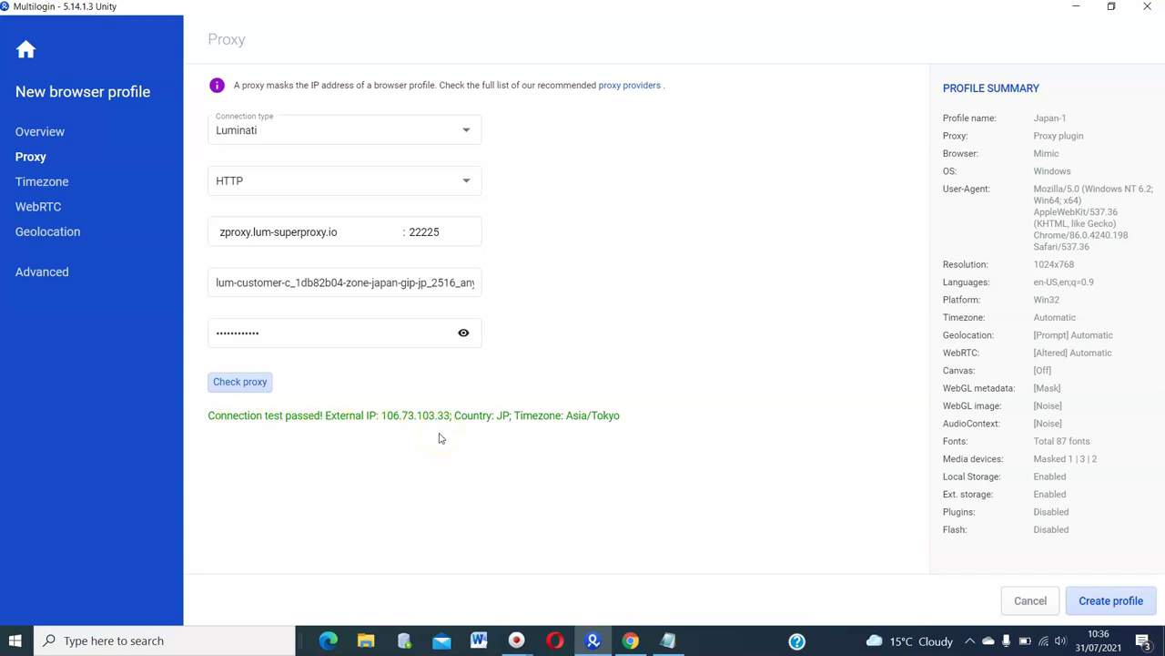
Create the Japan-1 profile, open the Japan group, and launch Japan-1.
click(1110, 603)
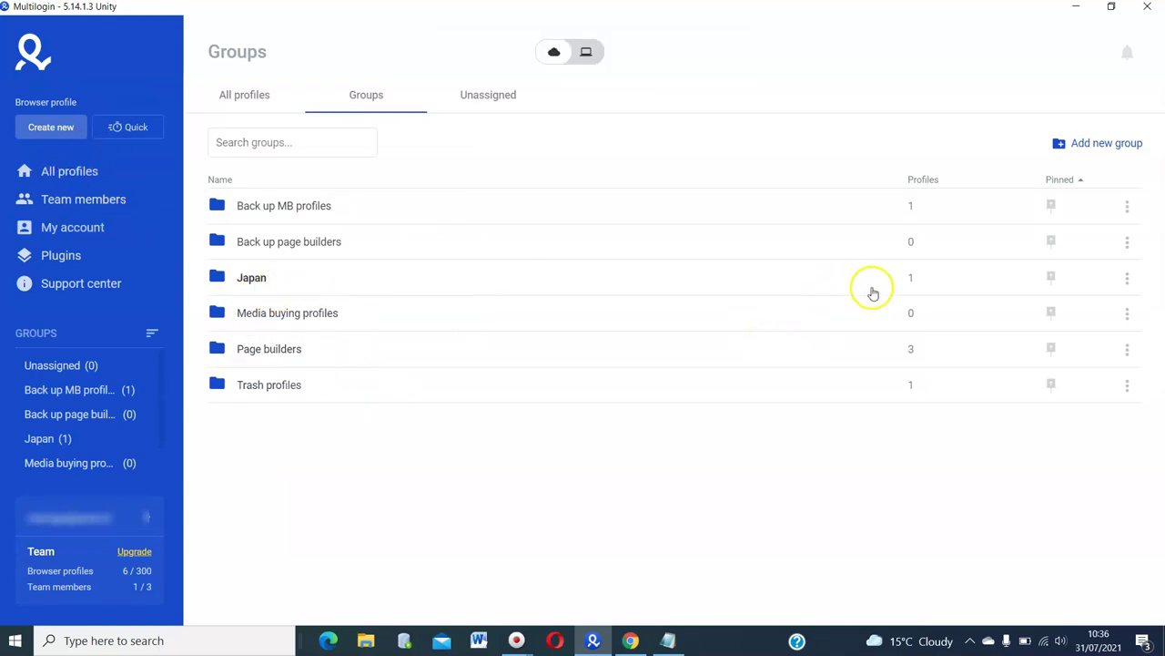
click(275, 278)
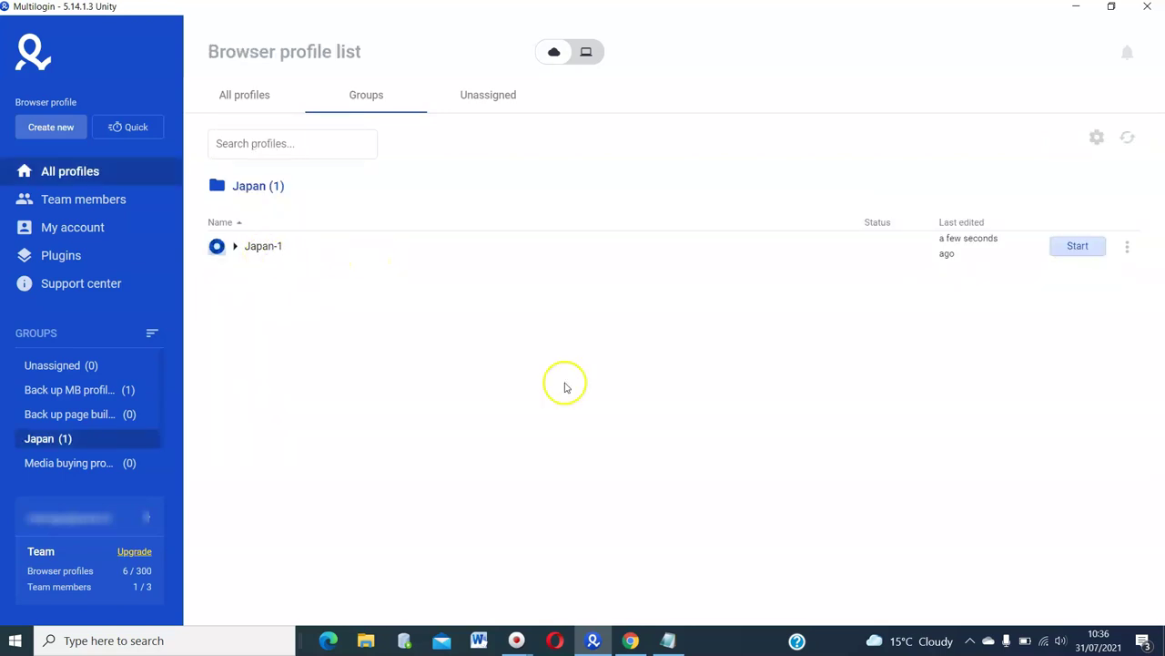
click(1081, 247)
Confirm the Japan-1 browser's IP check reports JAPAN - ASIA, then open a new tab.
click(834, 298)
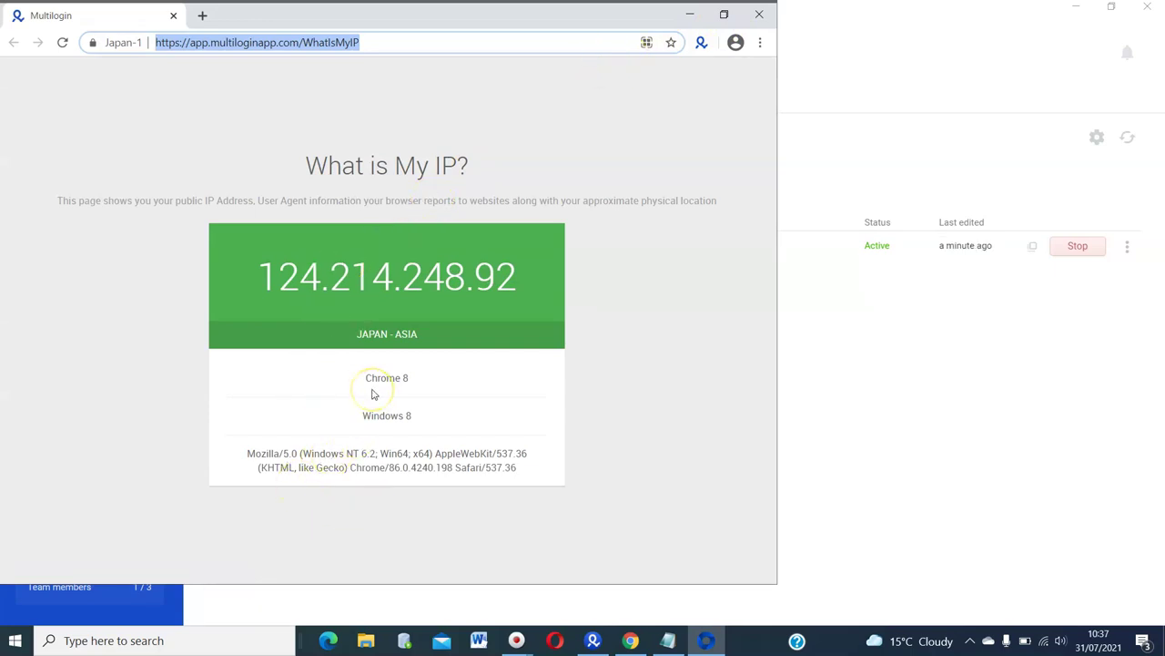
click(226, 177)
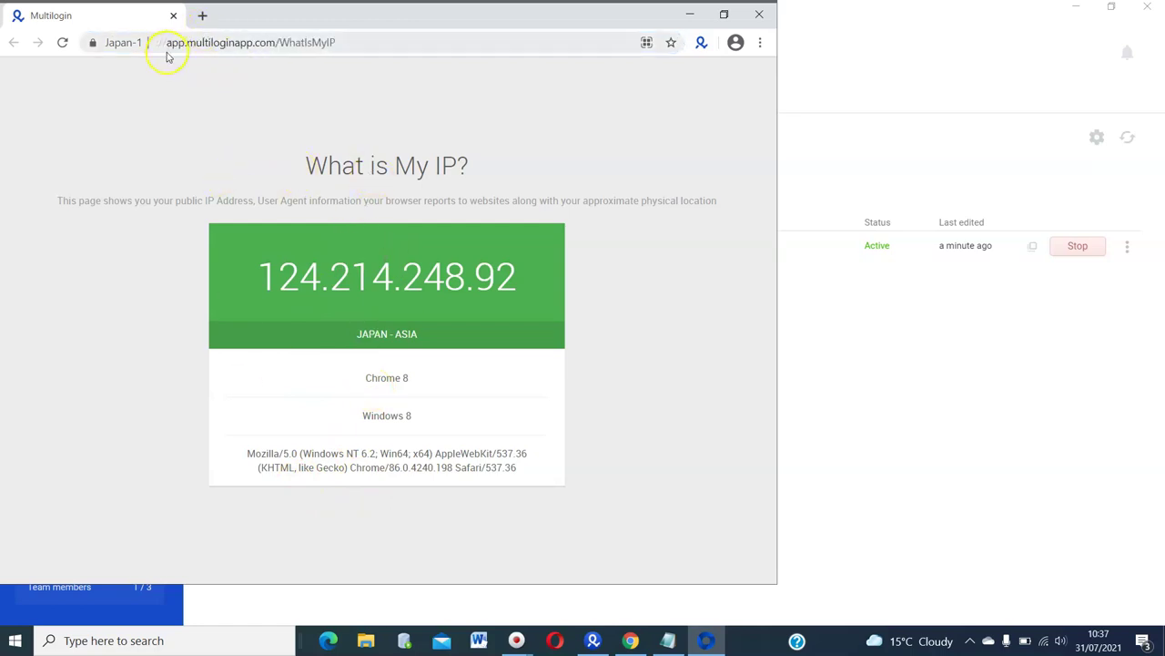
click(202, 18)
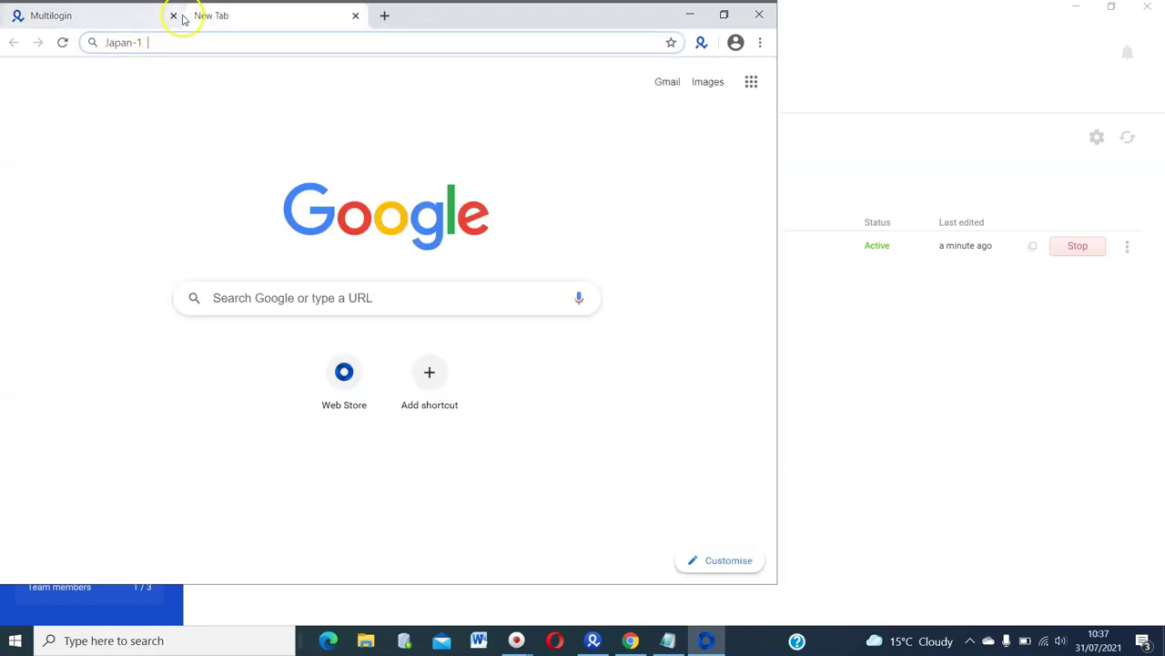
Close the IP check tab and reach the Facebook login page via a Google search for facebook.
click(173, 15)
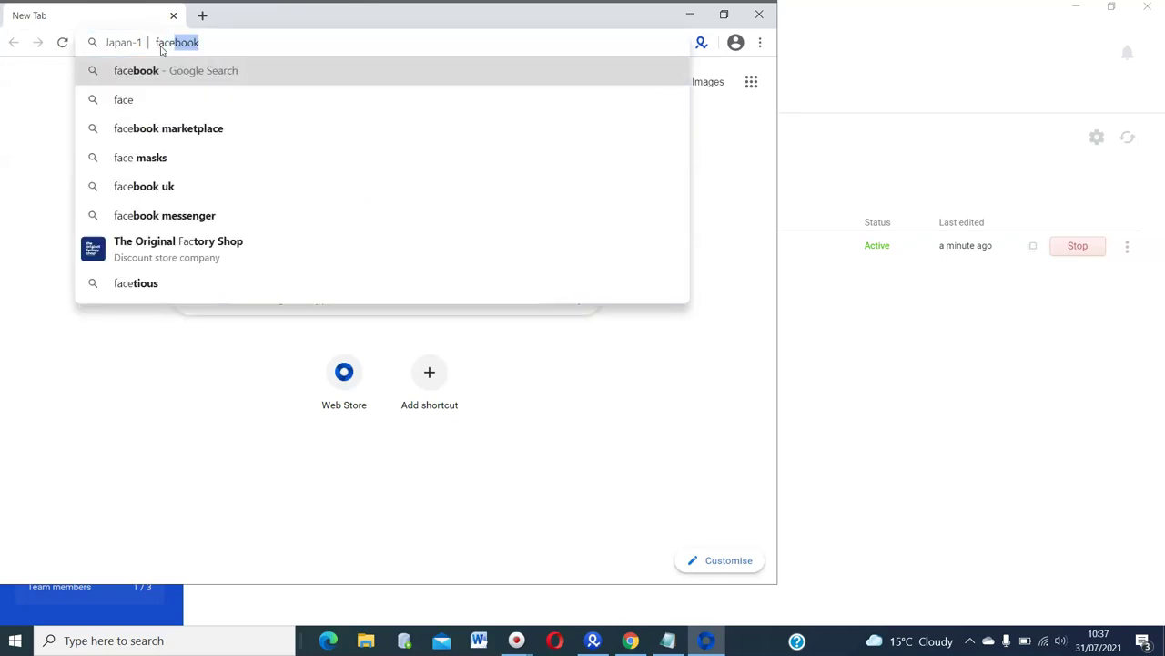
key(Return)
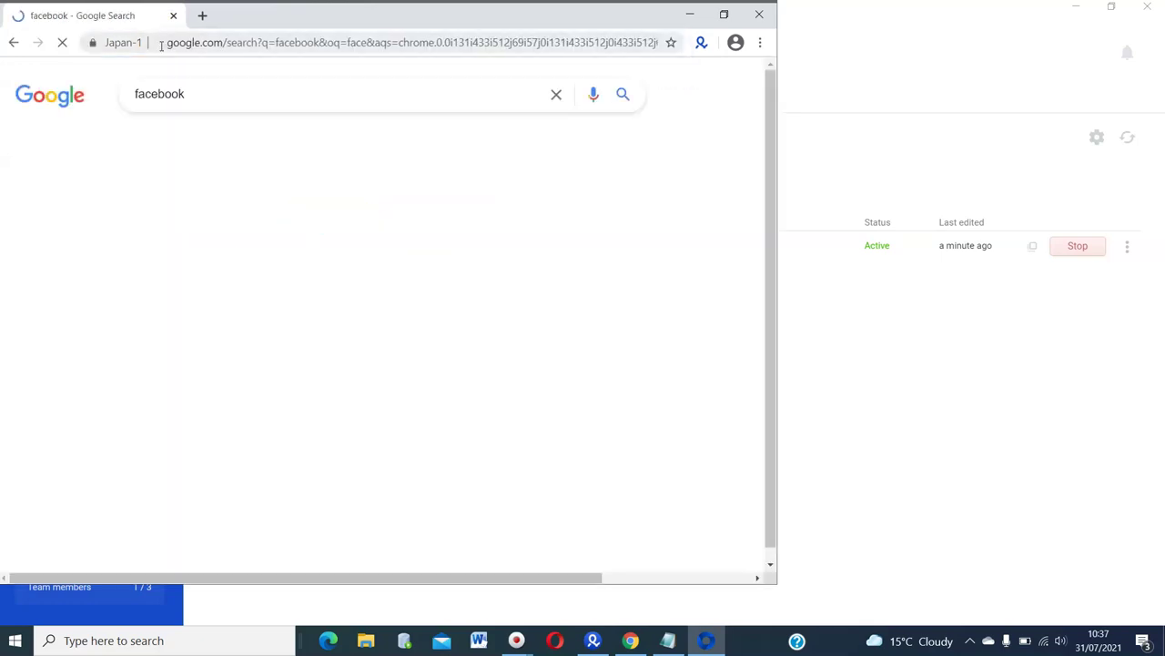
scroll(340, 335, down, 1)
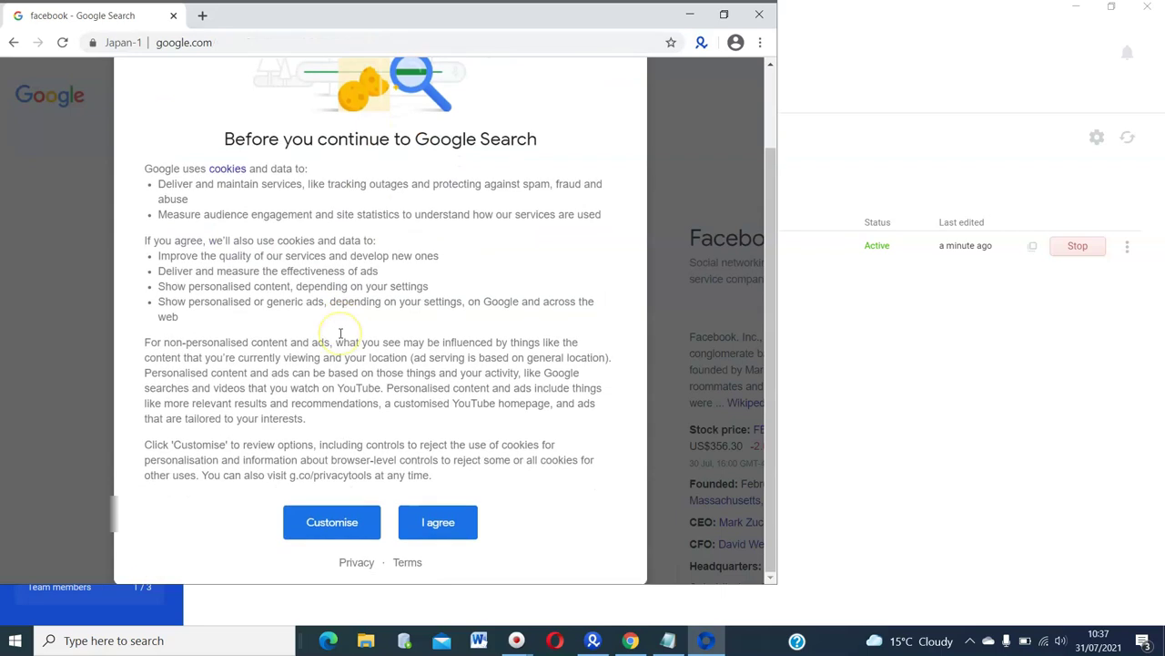
click(439, 537)
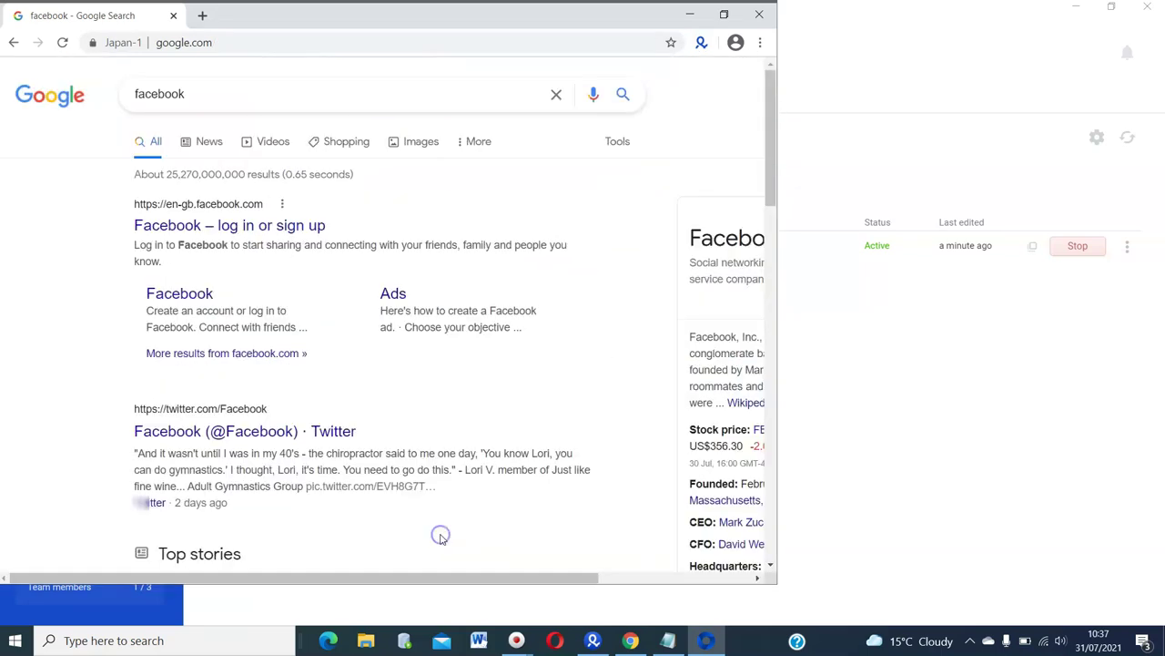
scroll(441, 541, down, 4)
scroll(441, 541, up, 4)
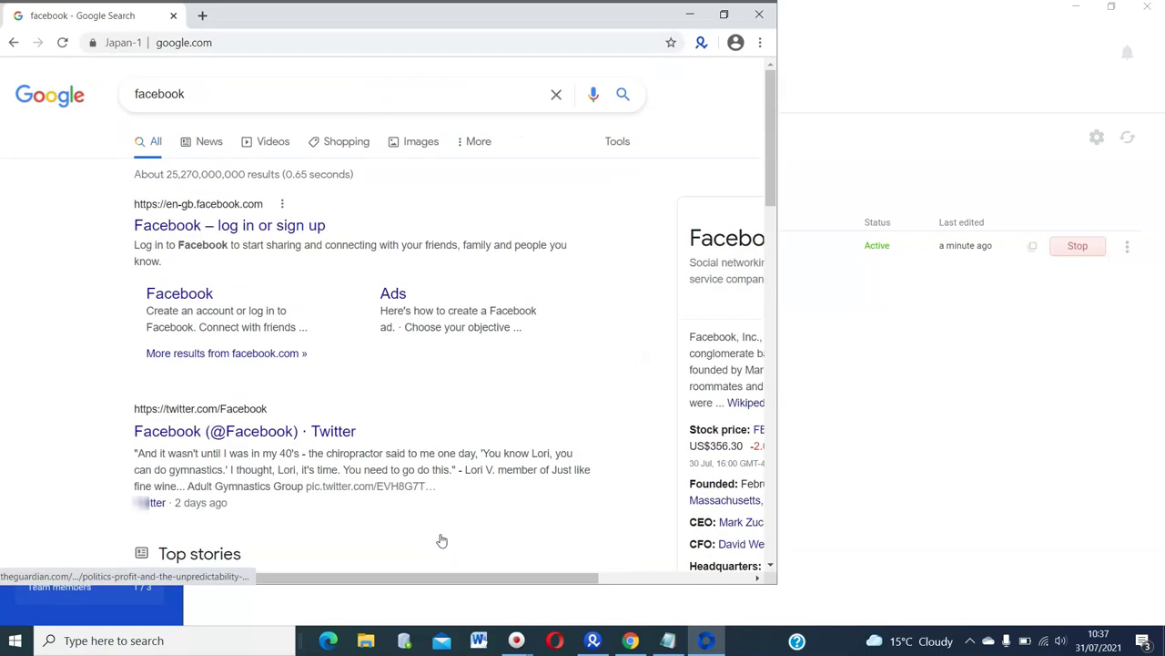
click(253, 227)
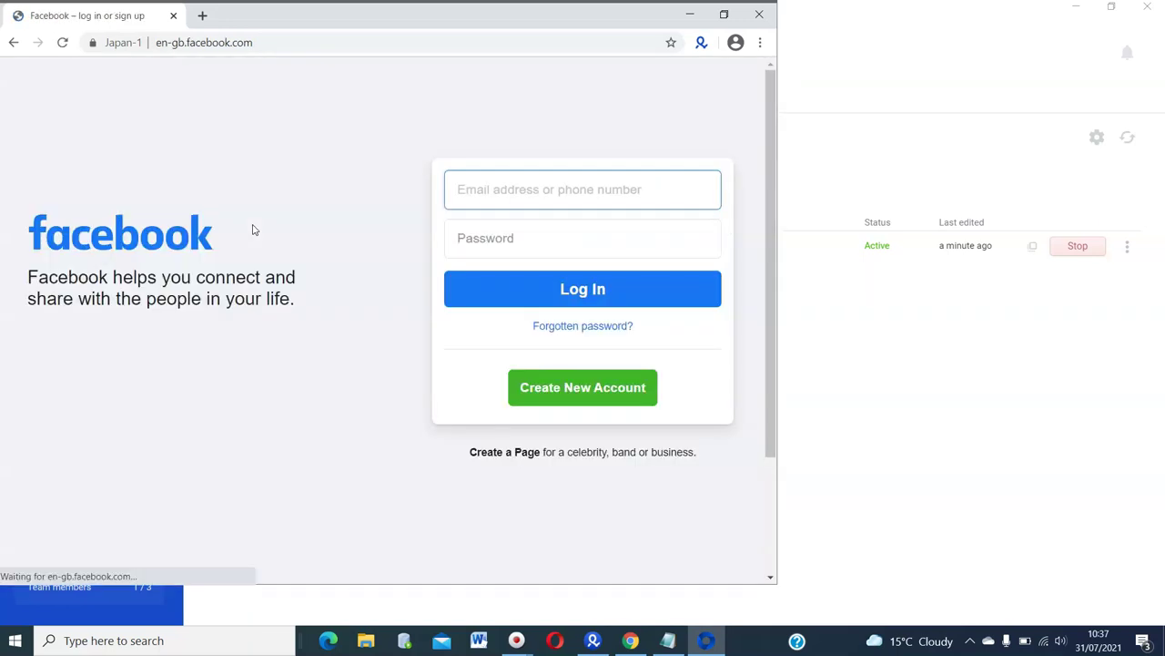
Open another blank tab, then close the Japan-1 browser window.
click(202, 15)
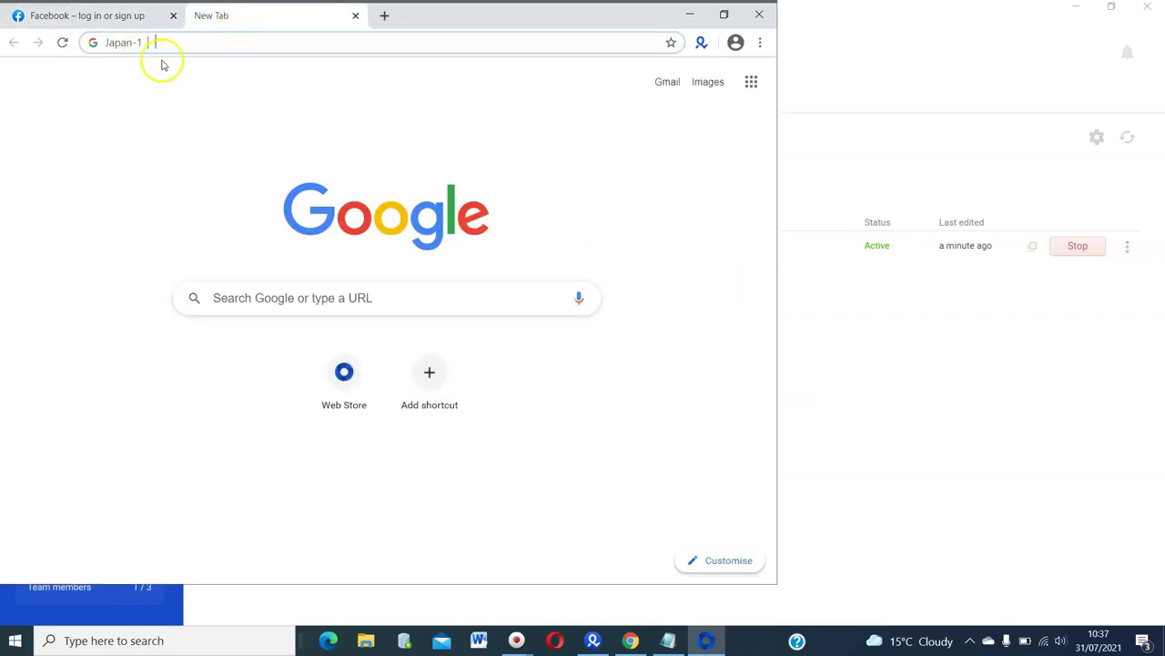
click(246, 43)
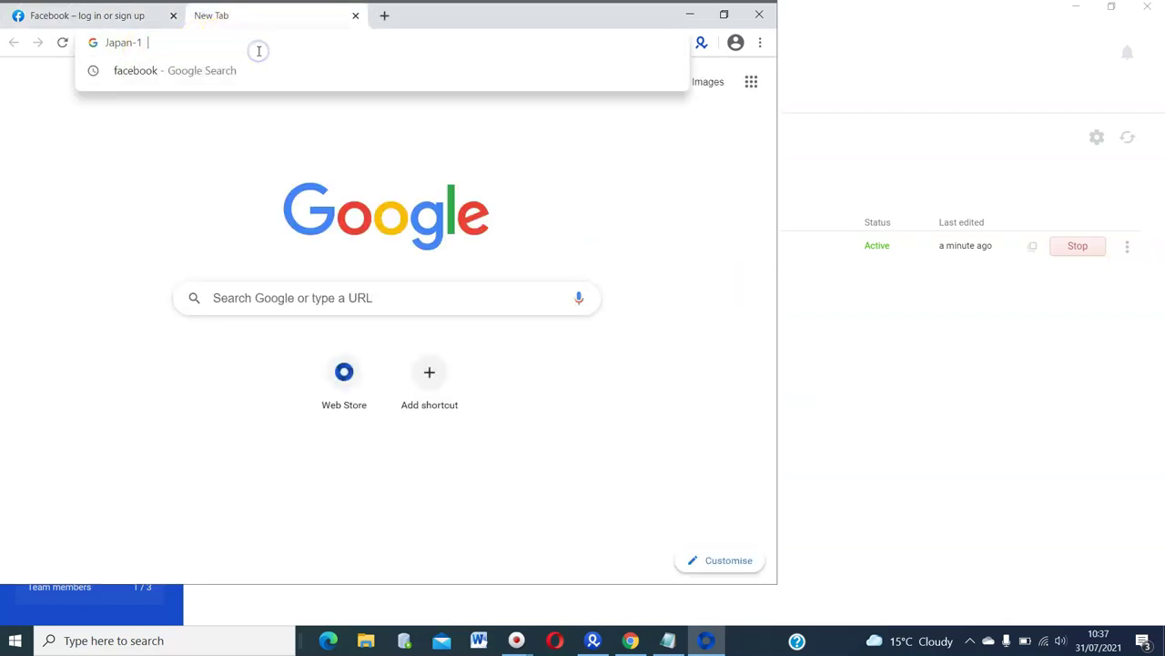
click(164, 226)
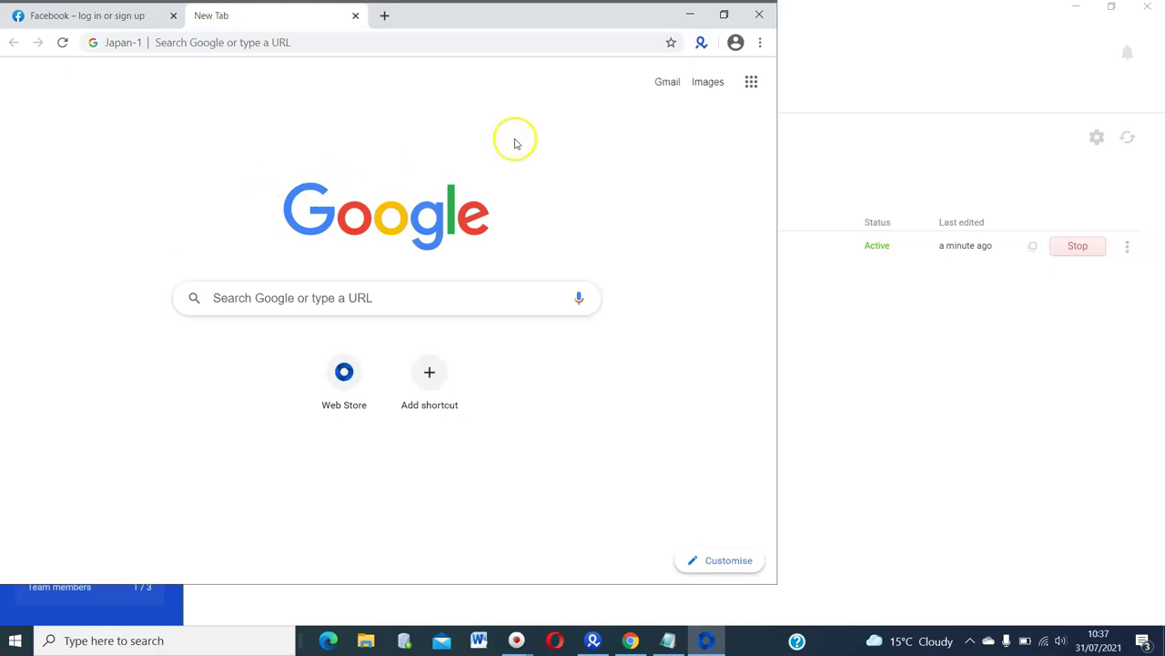
click(761, 18)
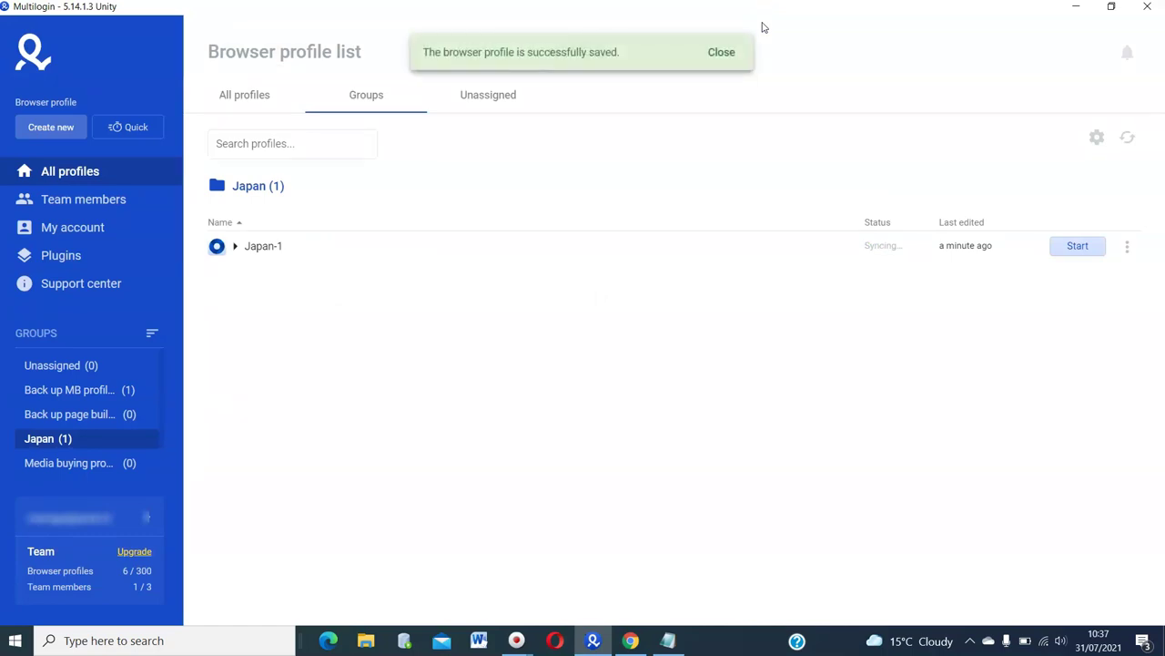
Confirm the Japan-1 profile is saved after its browser closes.
click(578, 173)
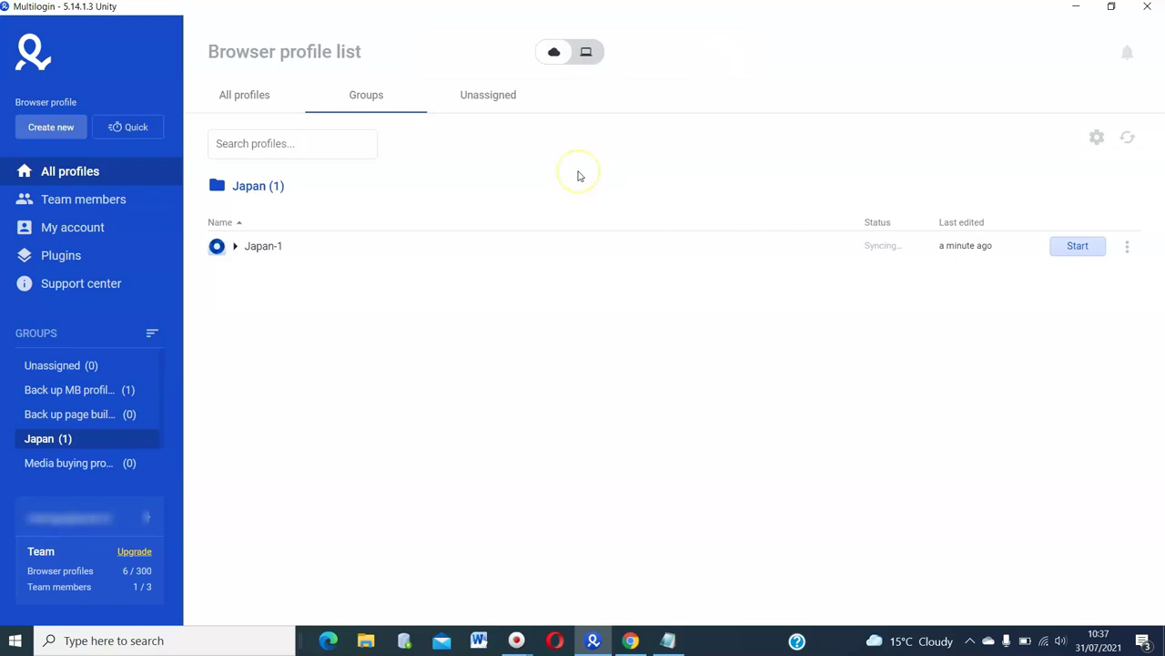